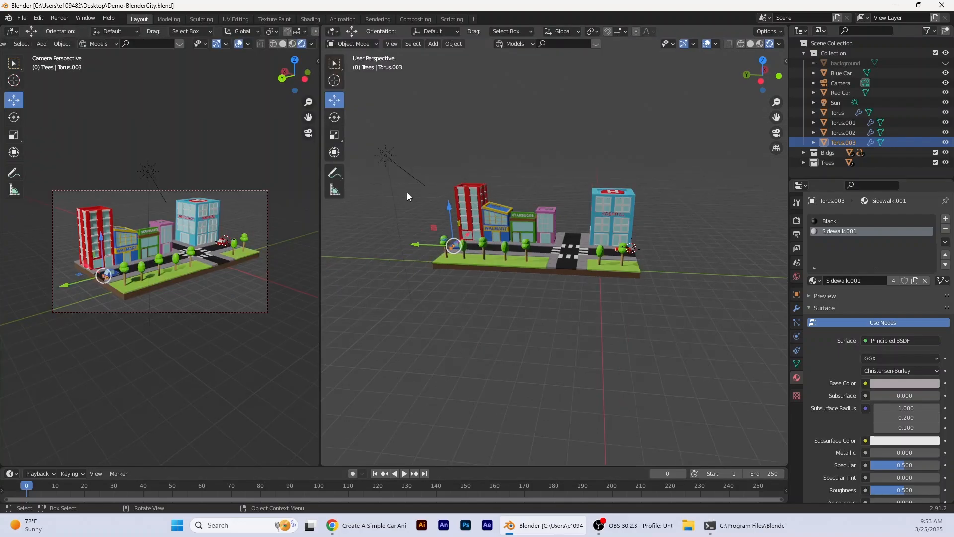
# Set the Sun light's strength to 0 and unhide the background object.
pyautogui.click(397, 149)
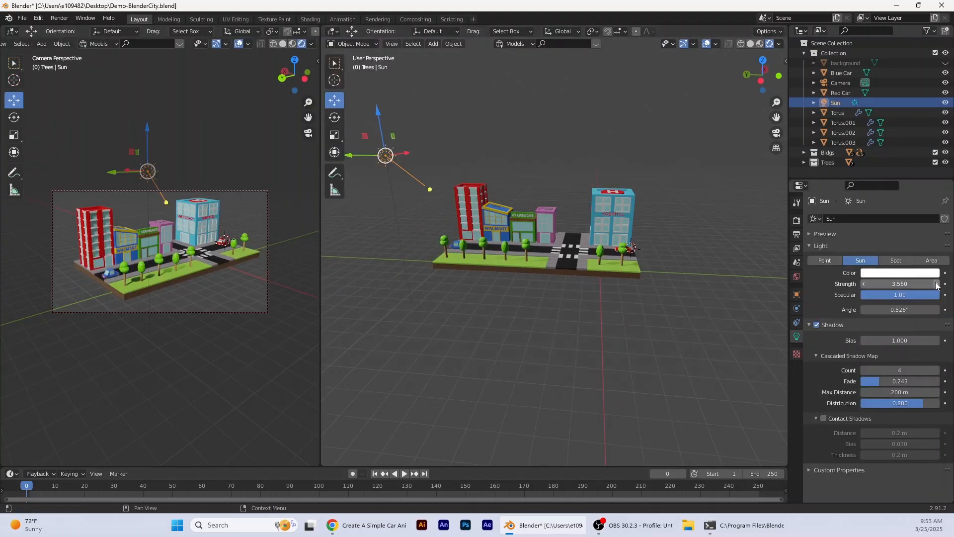
pyautogui.moveTo(917, 284); pyautogui.dragTo(870, 284)
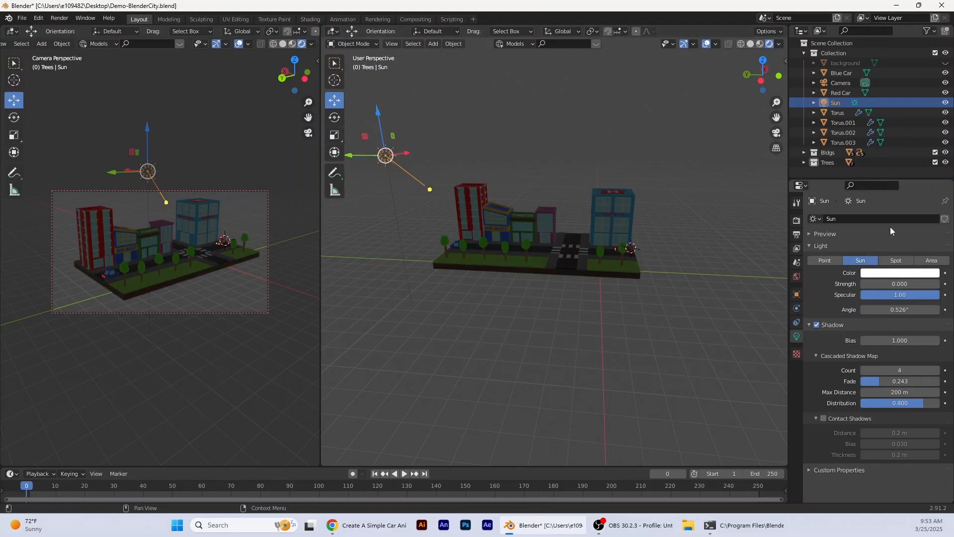
pyautogui.click(945, 63)
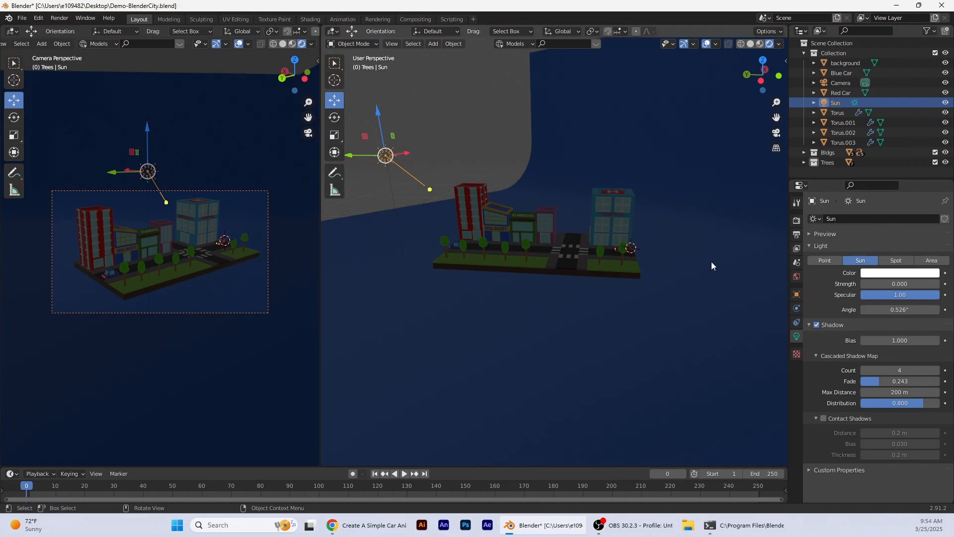
pyautogui.scroll(3, 711, 261)
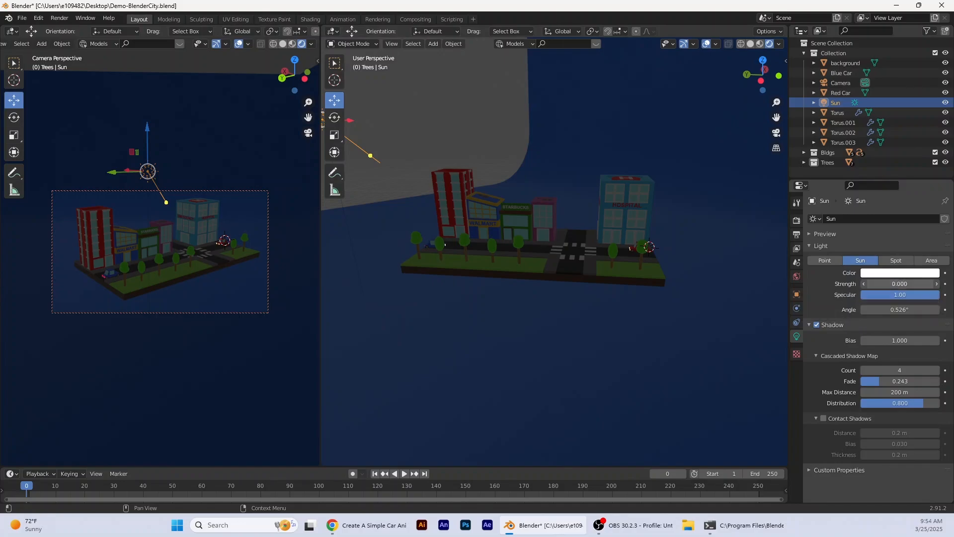
pyautogui.moveTo(900, 284)
pyautogui.mouseDown()
pyautogui.moveTo(915, 284)
pyautogui.moveTo(895, 288)
pyautogui.mouseUp()
pyautogui.scroll(2, 545, 210)
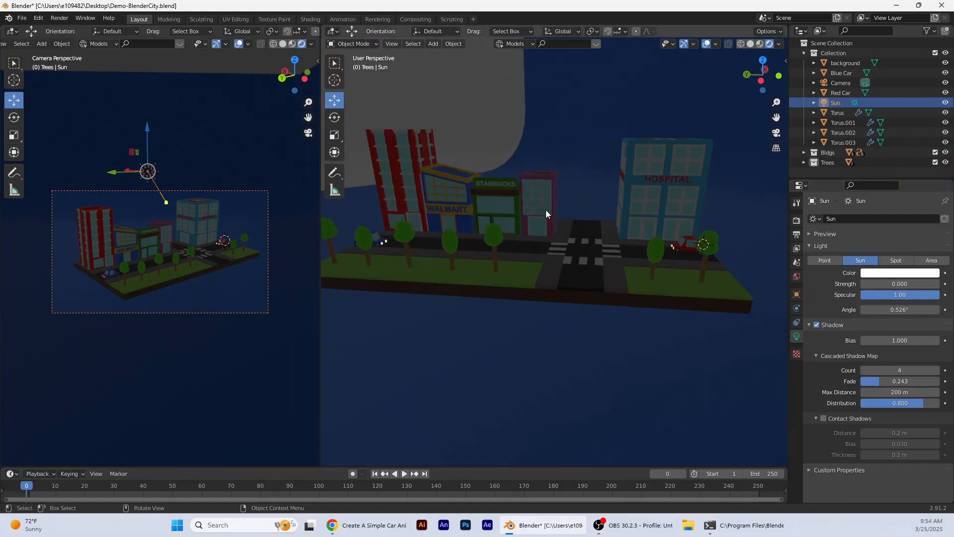
# Add a new material named WindowLights in a new slot on the hospital building.
pyautogui.click(657, 201)
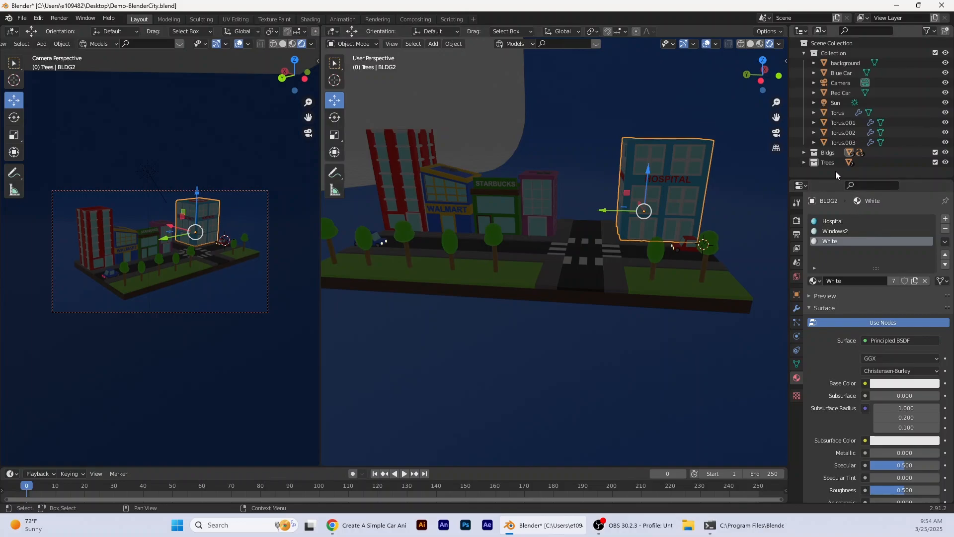
pyautogui.click(945, 219)
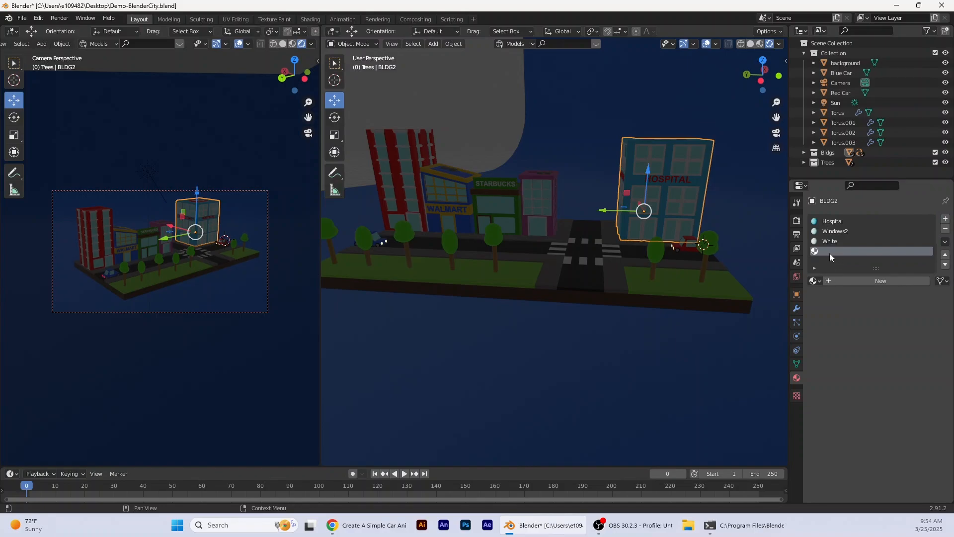
pyautogui.click(830, 282)
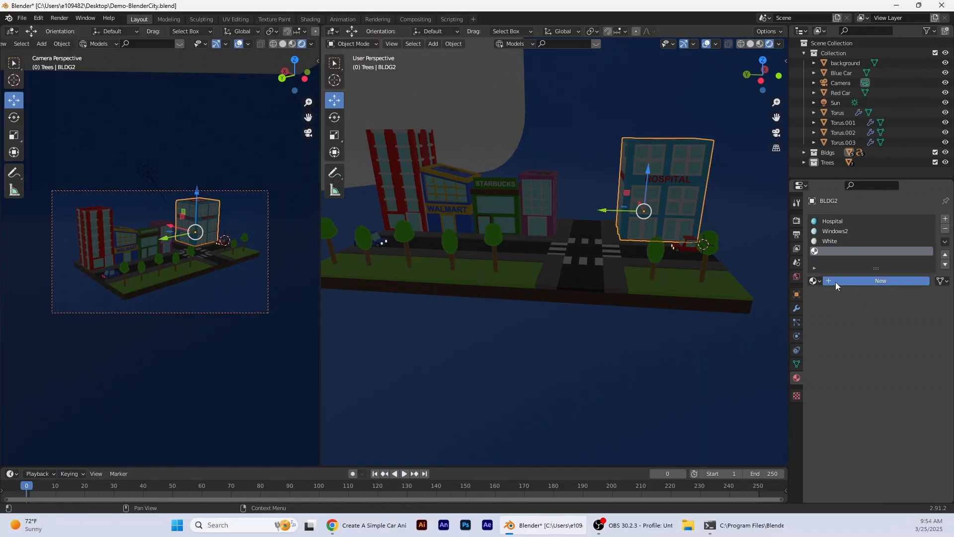
pyautogui.click(858, 282)
pyautogui.write('WindowLigh')
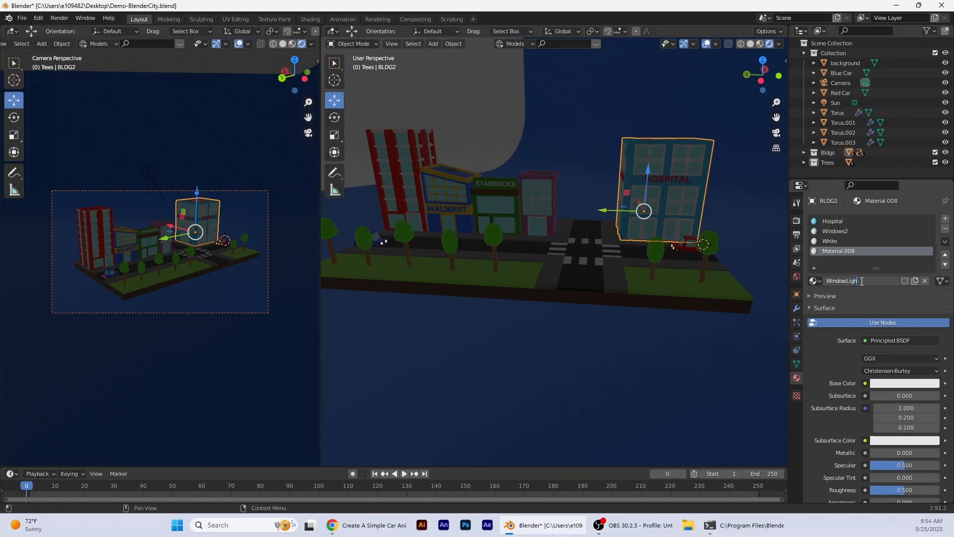
pyautogui.write('ts')
pyautogui.press('Return')
# Give the WindowLights material a yellow base color and a pale yellow emission color.
pyautogui.click(892, 383)
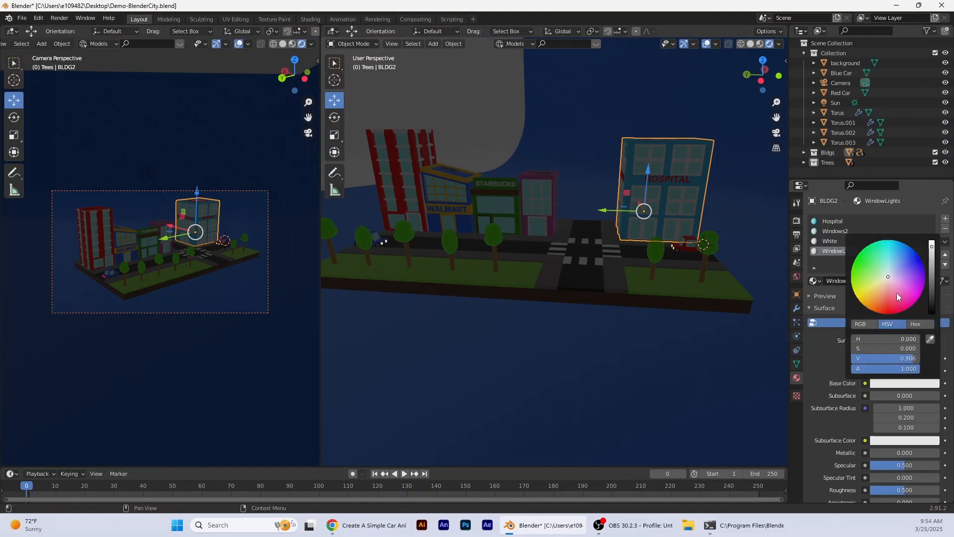
pyautogui.moveTo(888, 276); pyautogui.dragTo(873, 286)
pyautogui.scroll(-10, 884, 445)
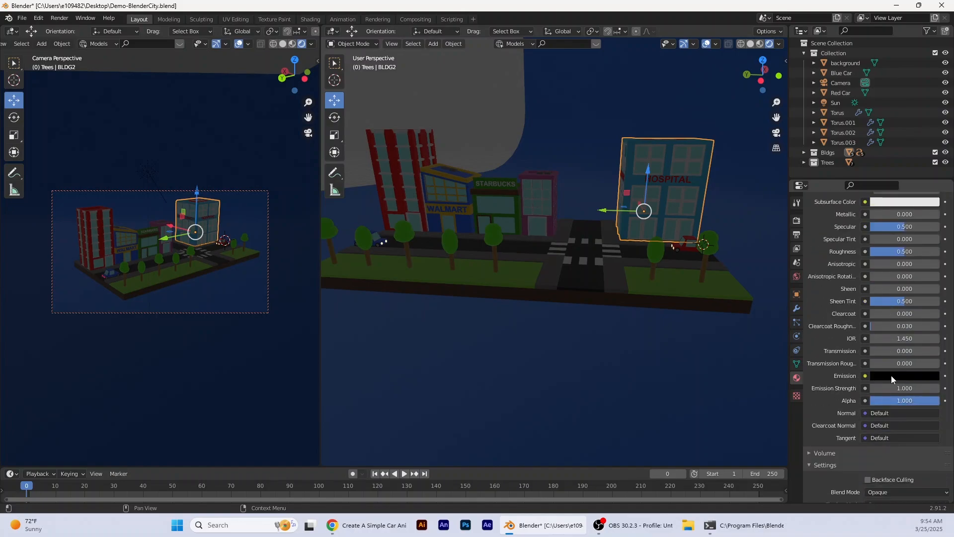
pyautogui.click(920, 377)
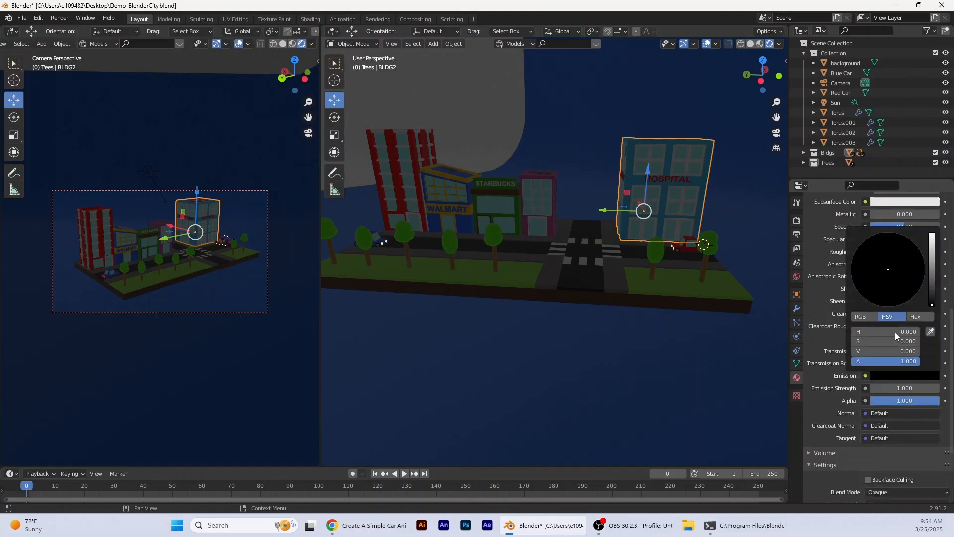
pyautogui.moveTo(933, 305); pyautogui.dragTo(931, 233)
pyautogui.click(878, 276)
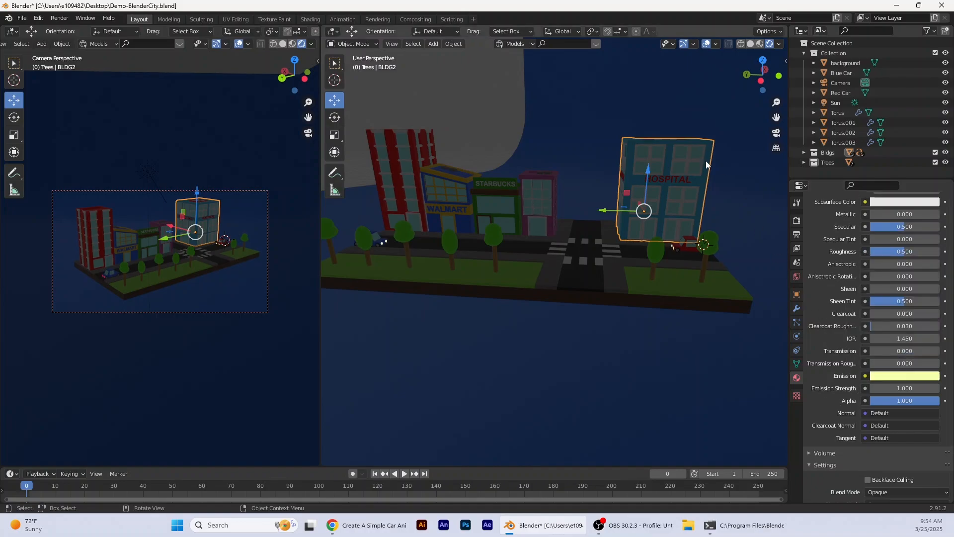
# Assign the WindowLights material to all the window faces on the hospital's front, ending in Object Mode.
pyautogui.scroll(10, 831, 217)
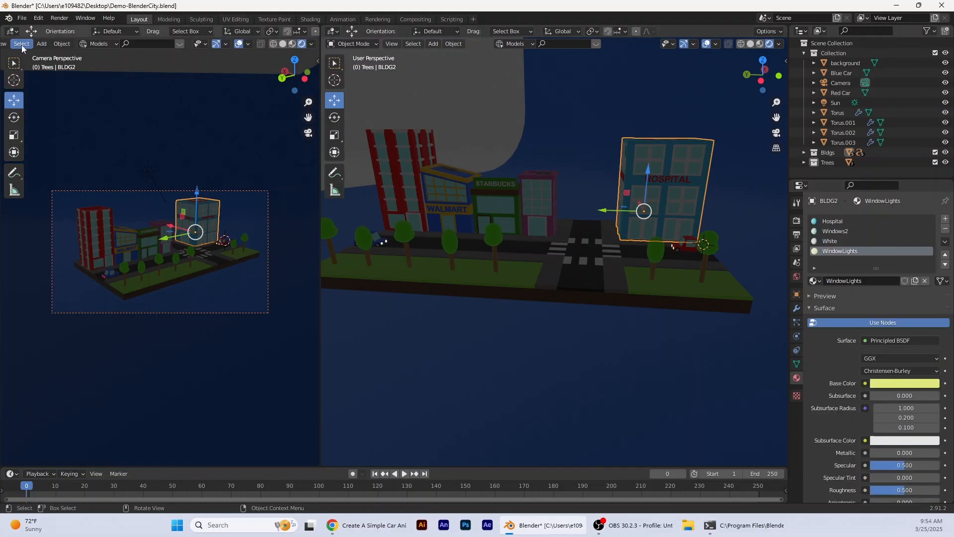
pyautogui.click(351, 44)
pyautogui.click(349, 69)
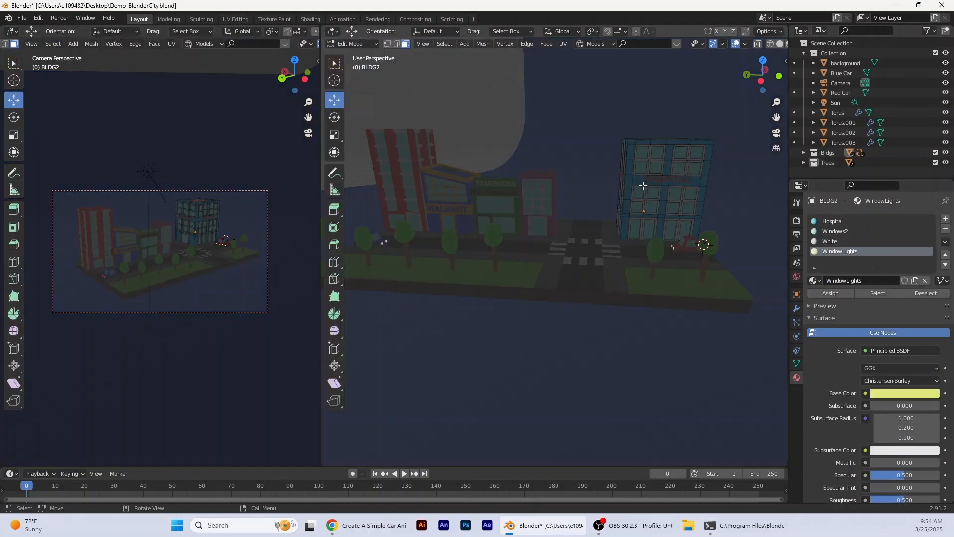
pyautogui.click(644, 158)
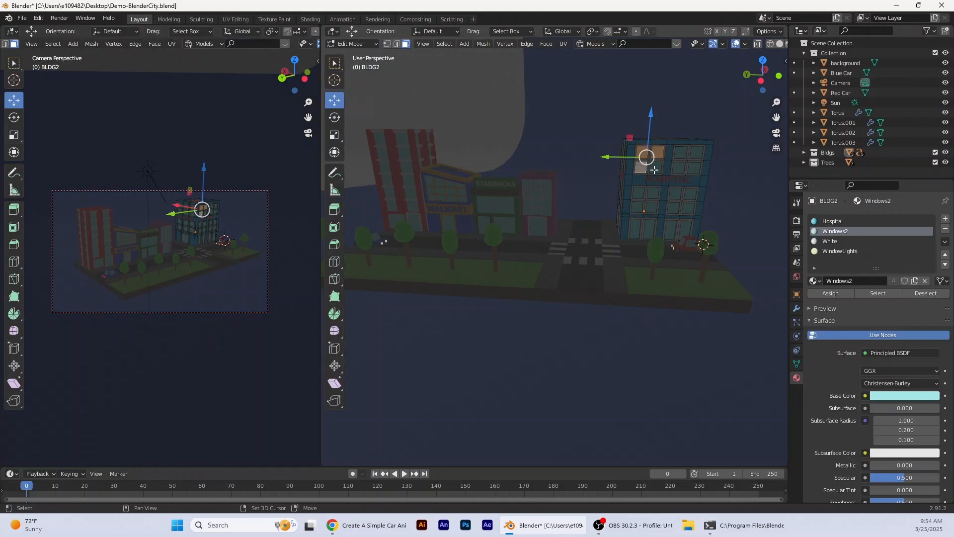
pyautogui.keyDown('shift'); pyautogui.click(645, 192); pyautogui.keyUp('shift')
pyautogui.keyDown('shift'); pyautogui.click(655, 194); pyautogui.keyUp('shift')
pyautogui.keyDown('shift'); pyautogui.click(649, 208); pyautogui.keyUp('shift')
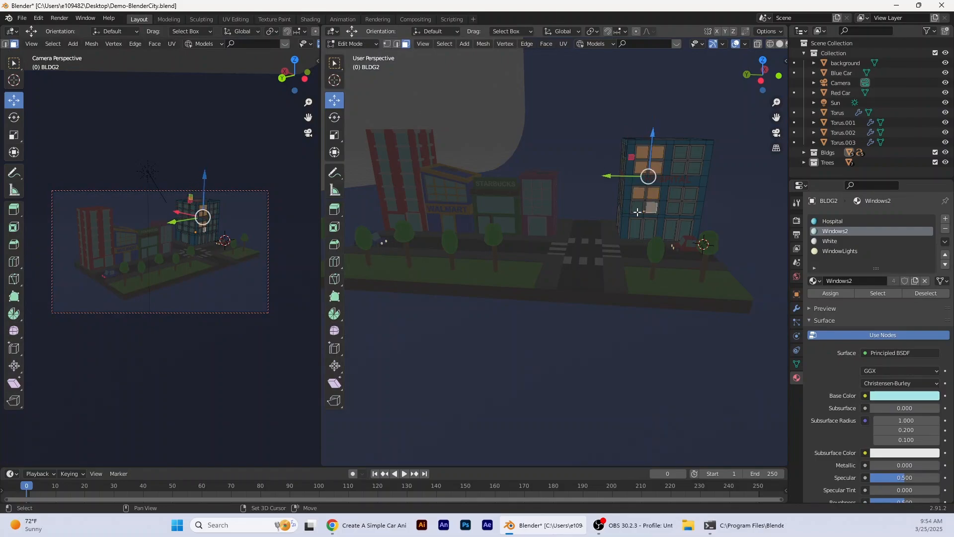
pyautogui.keyDown('shift'); pyautogui.click(638, 208); pyautogui.keyUp('shift')
pyautogui.keyDown('shift'); pyautogui.click(637, 227); pyautogui.keyUp('shift')
pyautogui.keyDown('shift'); pyautogui.click(649, 229); pyautogui.keyUp('shift')
pyautogui.keyDown('shift'); pyautogui.click(670, 229); pyautogui.keyUp('shift')
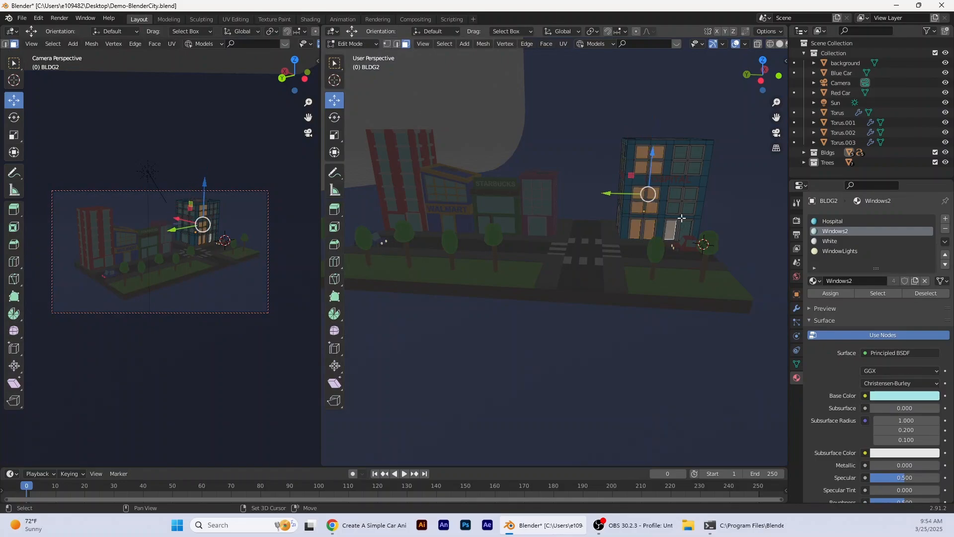
pyautogui.keyDown('shift'); pyautogui.click(685, 228); pyautogui.keyUp('shift')
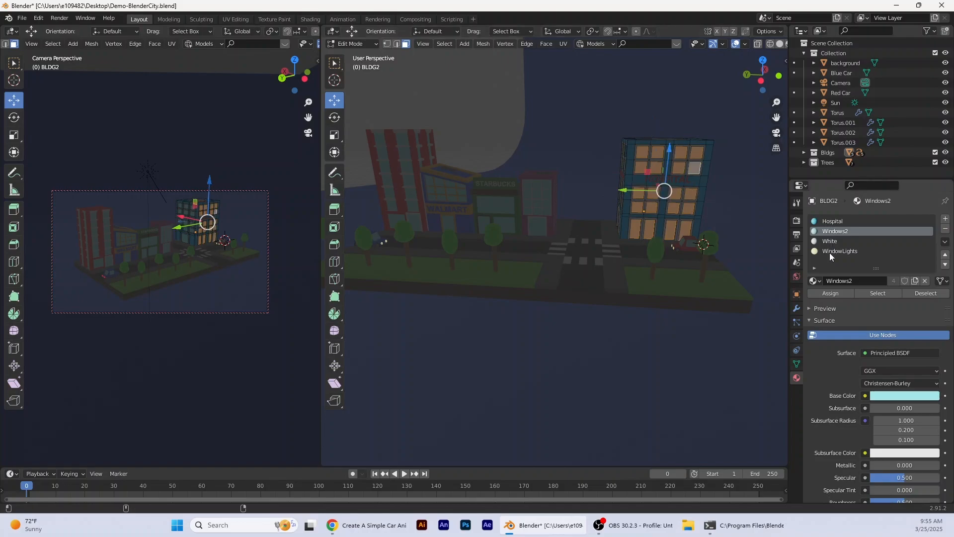
pyautogui.click(831, 252)
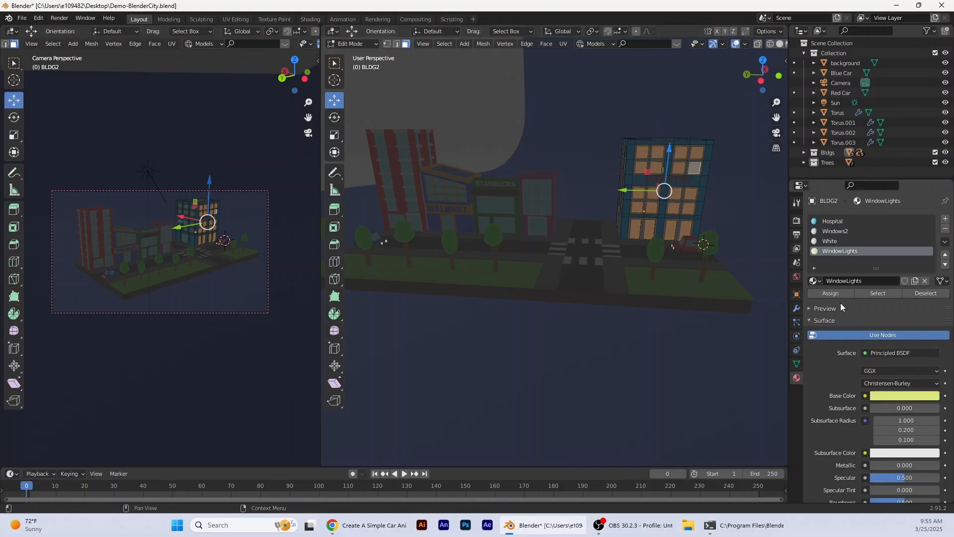
pyautogui.click(837, 293)
pyautogui.click(360, 44)
pyautogui.click(358, 55)
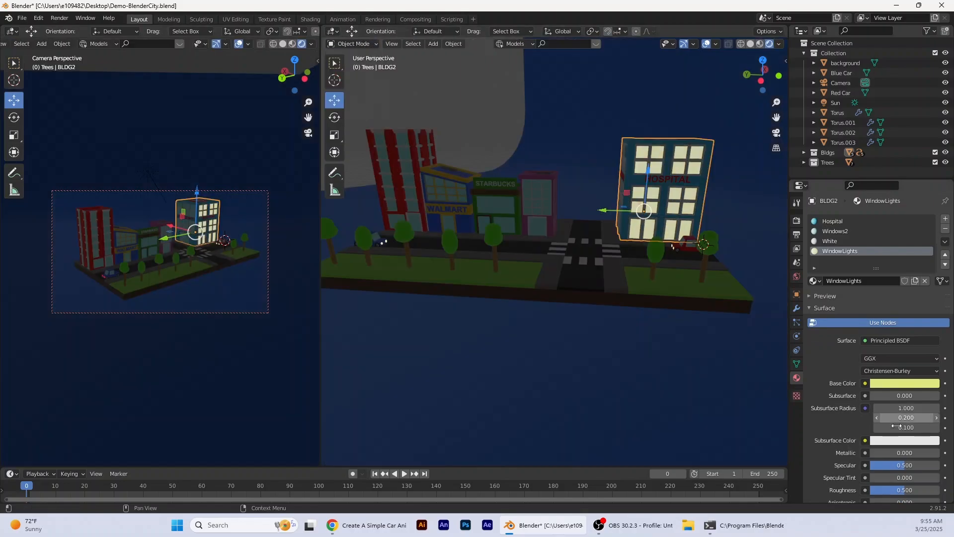
# Set the emission strength of the WindowLights material to 1.5.
pyautogui.scroll(-15, 897, 424)
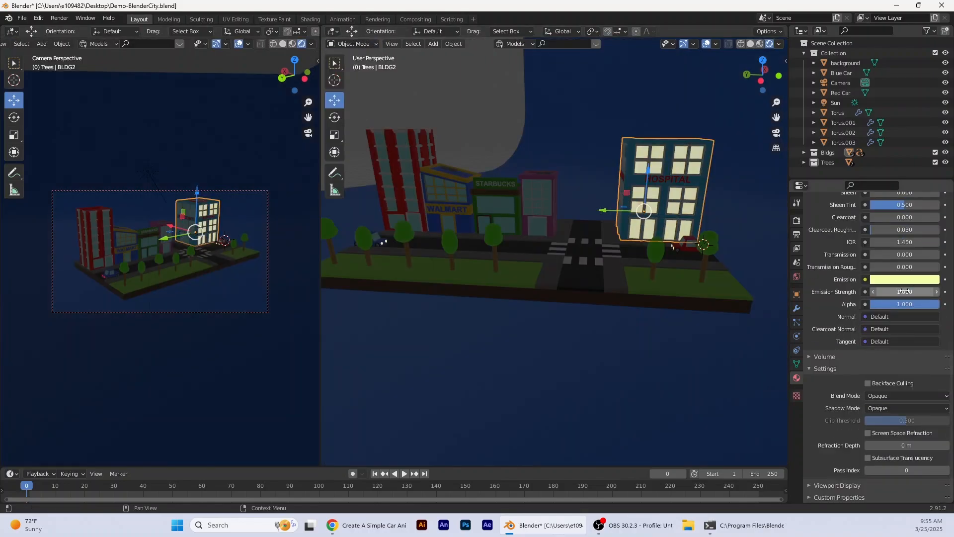
pyautogui.moveTo(904, 291)
pyautogui.mouseDown()
pyautogui.moveTo(922, 292)
pyautogui.moveTo(889, 292)
pyautogui.moveTo(928, 292)
pyautogui.moveTo(893, 291)
pyautogui.mouseUp()
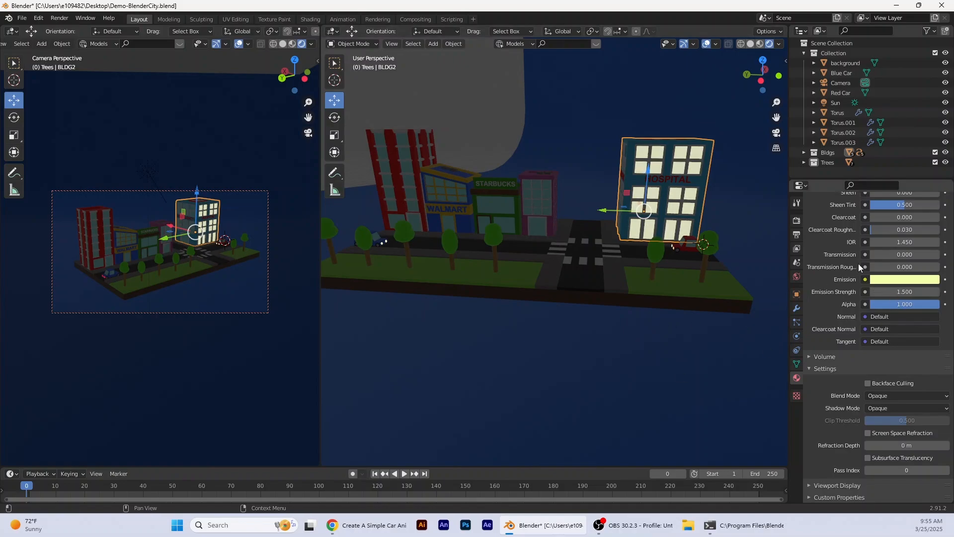
pyautogui.scroll(2, 722, 330)
pyautogui.moveTo(675, 303); pyautogui.dragTo(706, 278, button='middle')
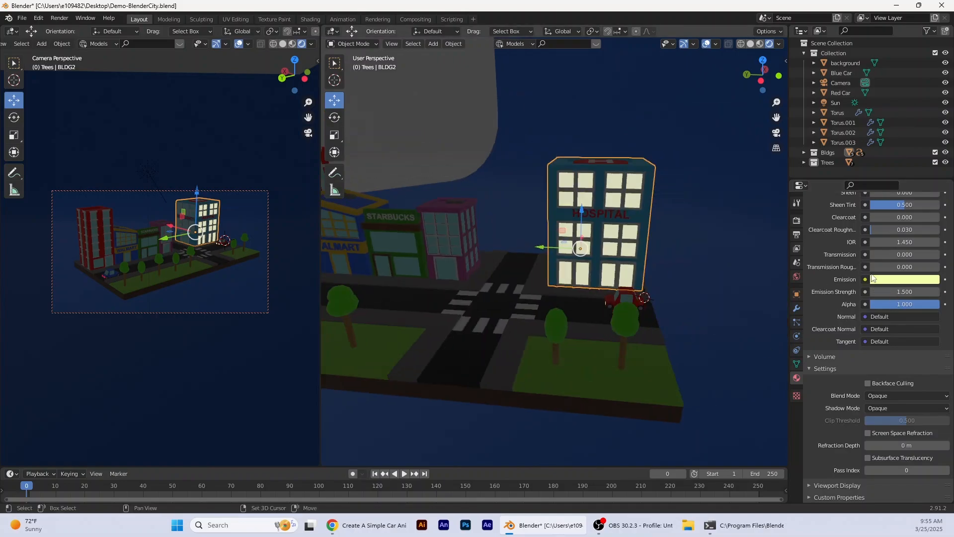
# Enable Bloom in the scene's Eevee render settings.
pyautogui.click(796, 222)
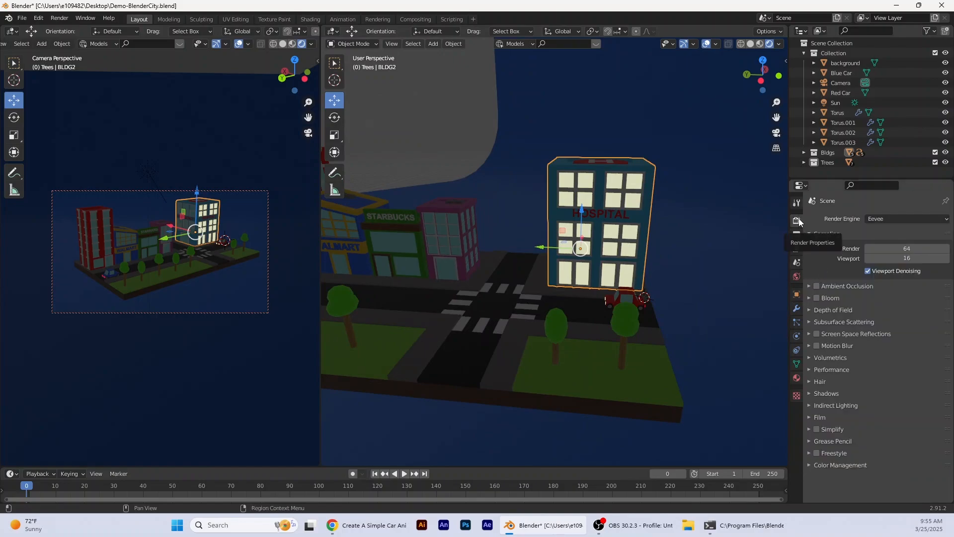
pyautogui.click(816, 298)
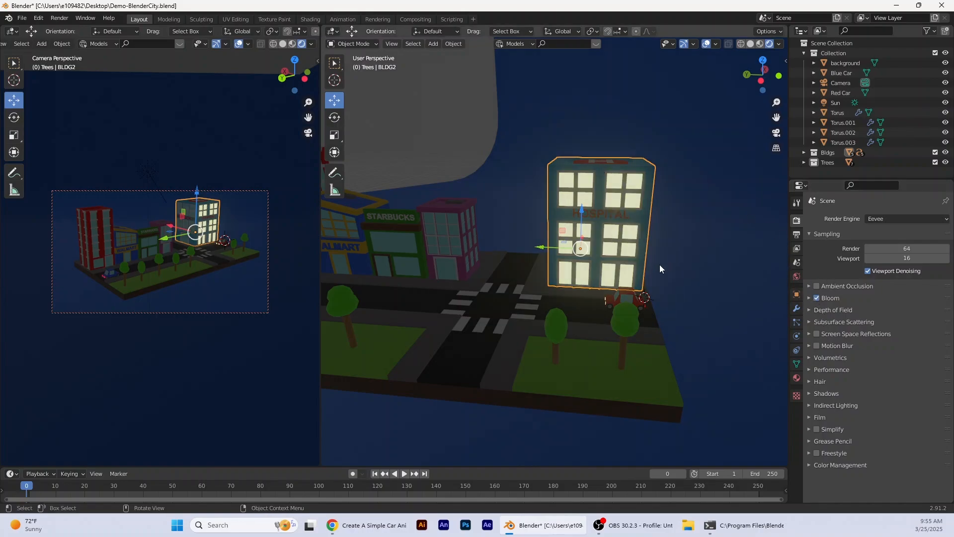
pyautogui.scroll(4, 682, 274)
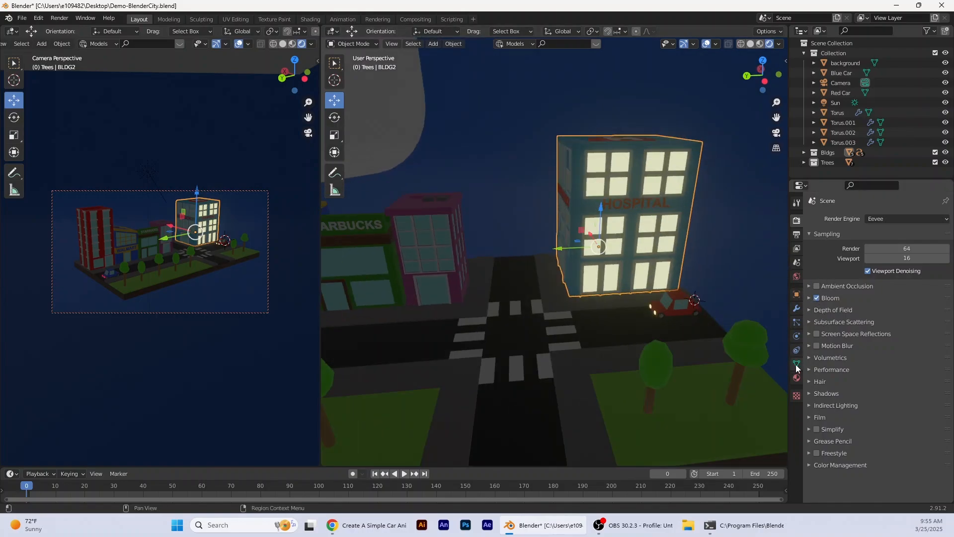
# Adjust the emission strength of the WindowLights material to 1.3.
pyautogui.click(797, 378)
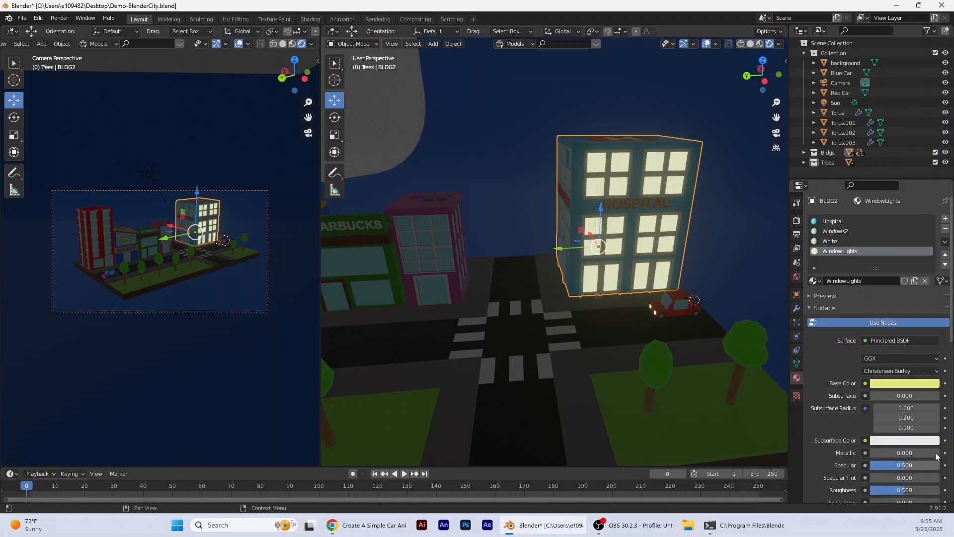
pyautogui.scroll(-7, 924, 447)
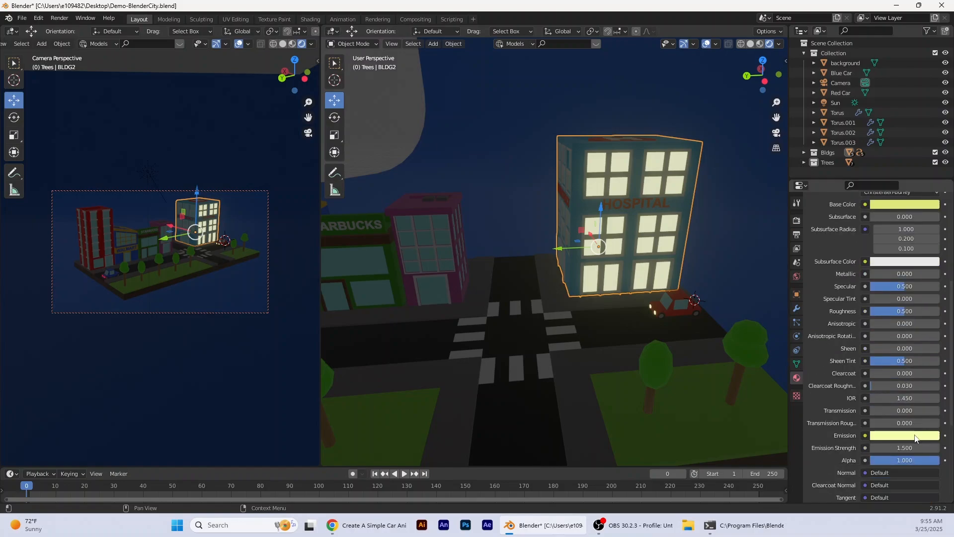
pyautogui.moveTo(916, 448); pyautogui.dragTo(885, 448)
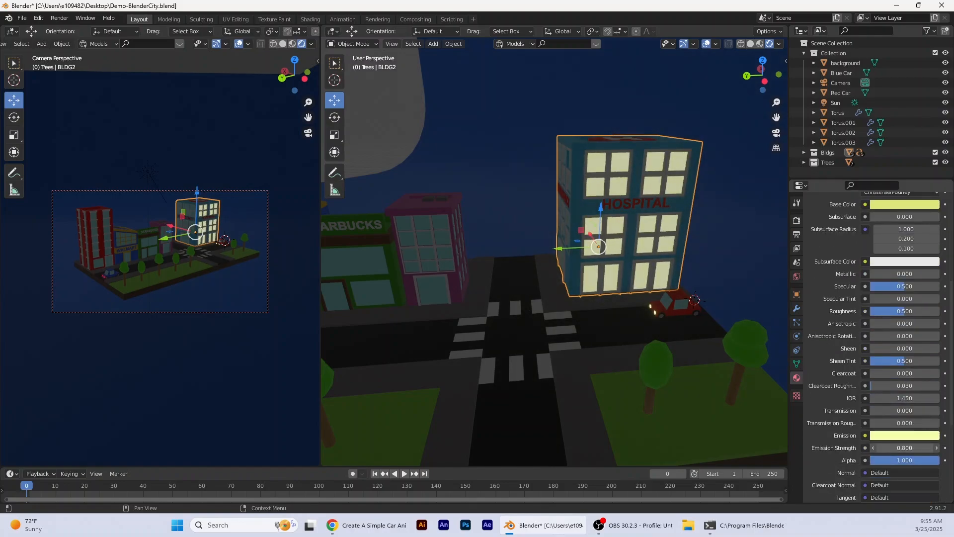
pyautogui.click(918, 447)
pyautogui.write('1')
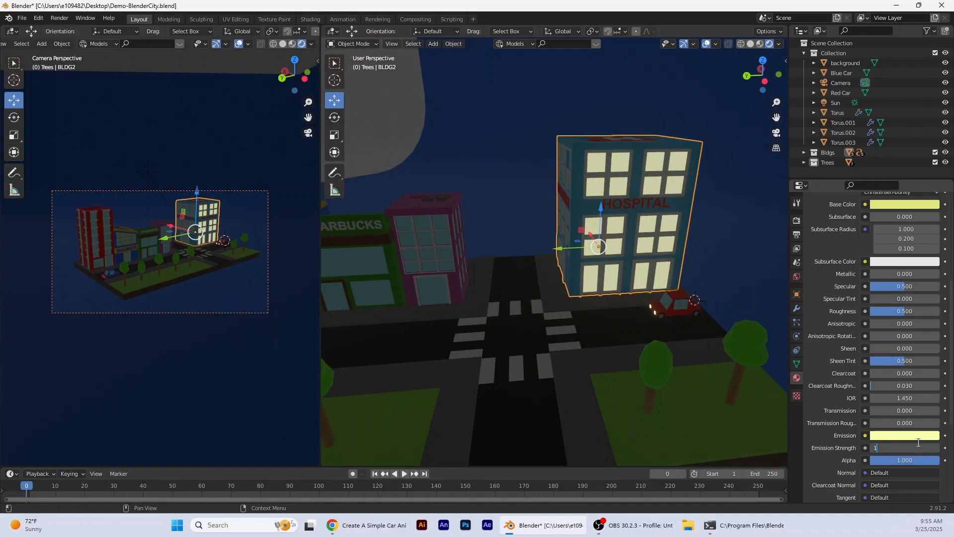
pyautogui.press('Return')
pyautogui.click(936, 448)
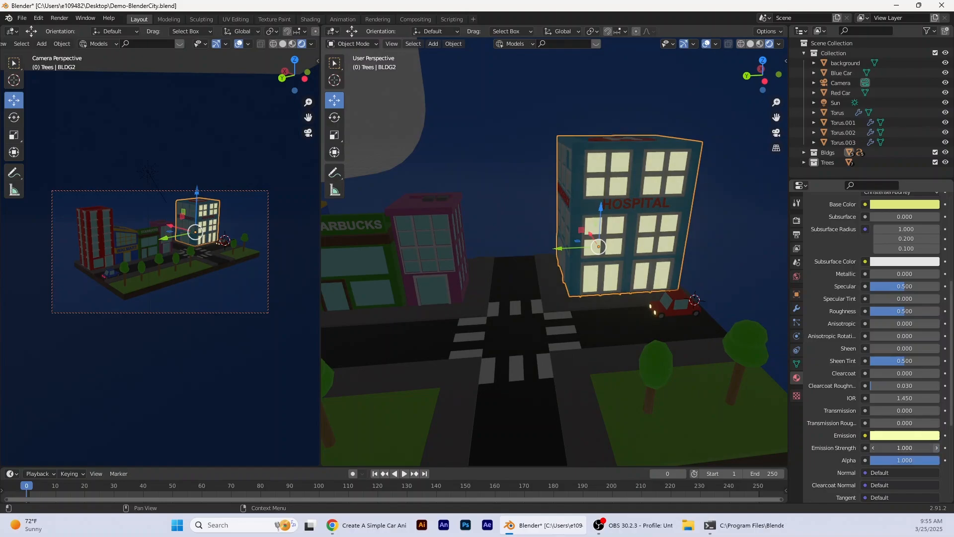
pyautogui.click(936, 447)
# Assign the WindowLights material to the window and door faces on the hospital's street-facing side, ending in Object Mode.
pyautogui.moveTo(673, 362); pyautogui.dragTo(695, 369, button='middle')
pyautogui.click(352, 44)
pyautogui.click(352, 66)
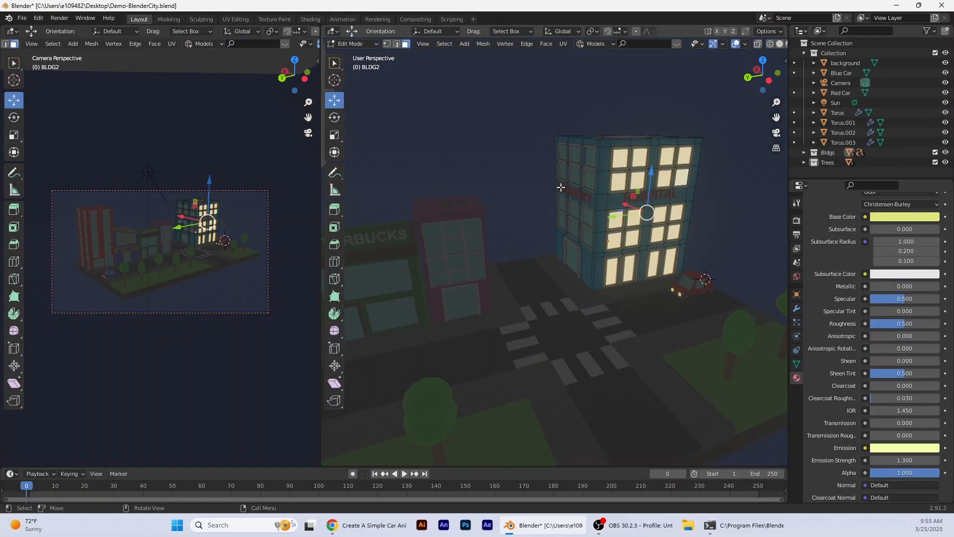
pyautogui.moveTo(546, 164); pyautogui.dragTo(561, 155, button='middle')
pyautogui.click(562, 154)
pyautogui.keyDown('shift'); pyautogui.click(564, 173); pyautogui.keyUp('shift')
pyautogui.keyDown('shift'); pyautogui.click(581, 255); pyautogui.keyUp('shift')
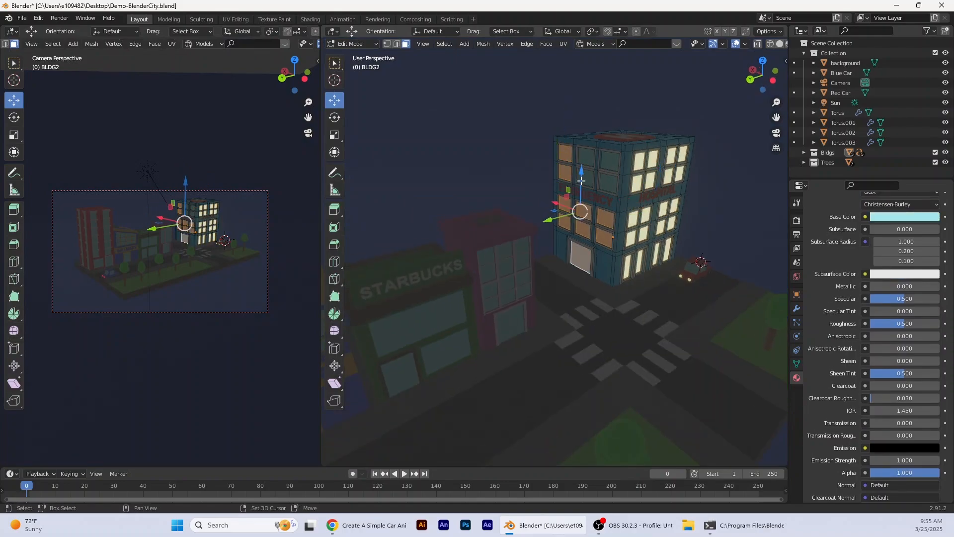
pyautogui.keyDown('shift'); pyautogui.click(608, 161); pyautogui.keyUp('shift')
pyautogui.scroll(8, 858, 249)
pyautogui.click(855, 251)
pyautogui.click(831, 293)
pyautogui.moveTo(624, 315); pyautogui.dragTo(614, 307, button='middle')
pyautogui.click(352, 44)
pyautogui.click(352, 55)
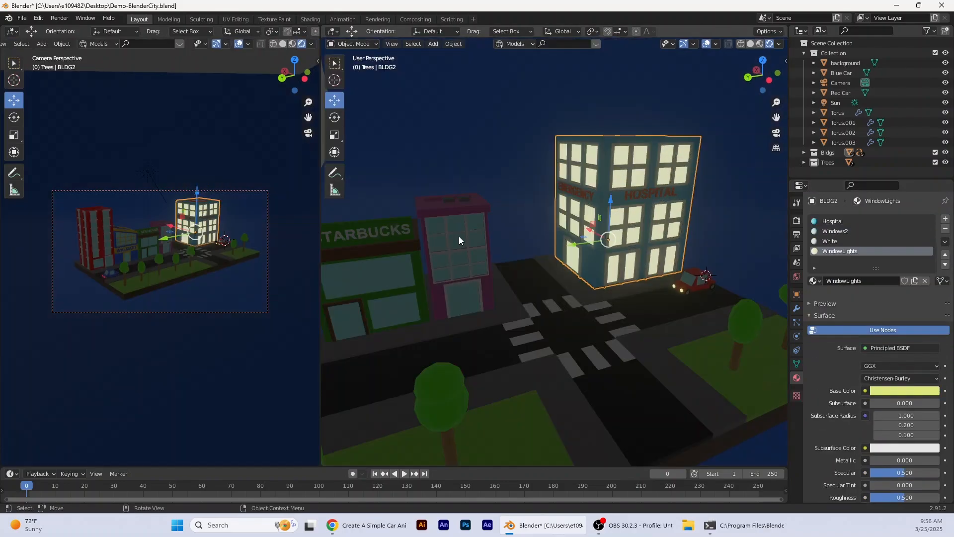
# Widen the main 3D viewport and open the Bldgs1 row of buildings in Edit Mode.
pyautogui.click(458, 236)
pyautogui.moveTo(318, 209); pyautogui.dragTo(247, 223)
pyautogui.click(386, 251)
pyautogui.click(396, 247)
pyautogui.click(283, 45)
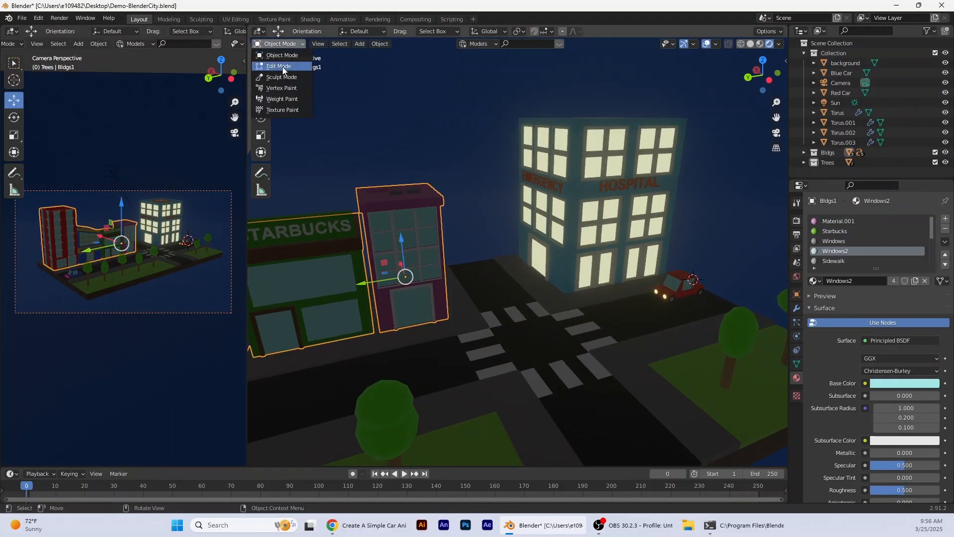
pyautogui.click(282, 66)
pyautogui.click(382, 239)
pyautogui.keyDown('shift'); pyautogui.click(405, 219); pyautogui.keyUp('shift')
pyautogui.keyDown('shift'); pyautogui.click(426, 238); pyautogui.keyUp('shift')
pyautogui.keyDown('shift'); pyautogui.click(408, 259); pyautogui.keyUp('shift')
pyautogui.hotkey('alt', 'a')
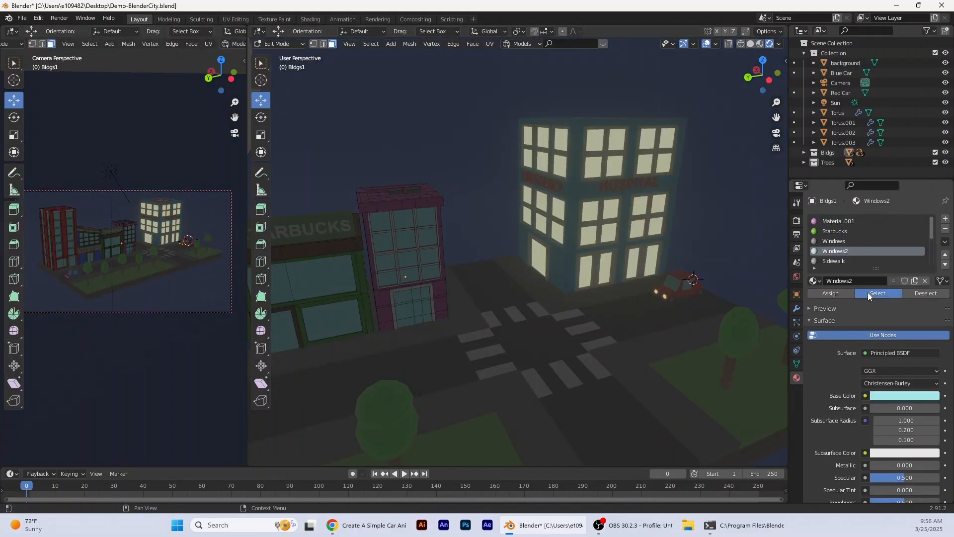
# Assign WindowLights in a new material slot to all Bldgs1 faces that use Windows2, and return to Object Mode.
pyautogui.click(877, 293)
pyautogui.click(945, 219)
pyautogui.click(815, 281)
pyautogui.click(841, 343)
pyautogui.click(830, 293)
pyautogui.click(466, 193)
pyautogui.scroll(-5, 469, 196)
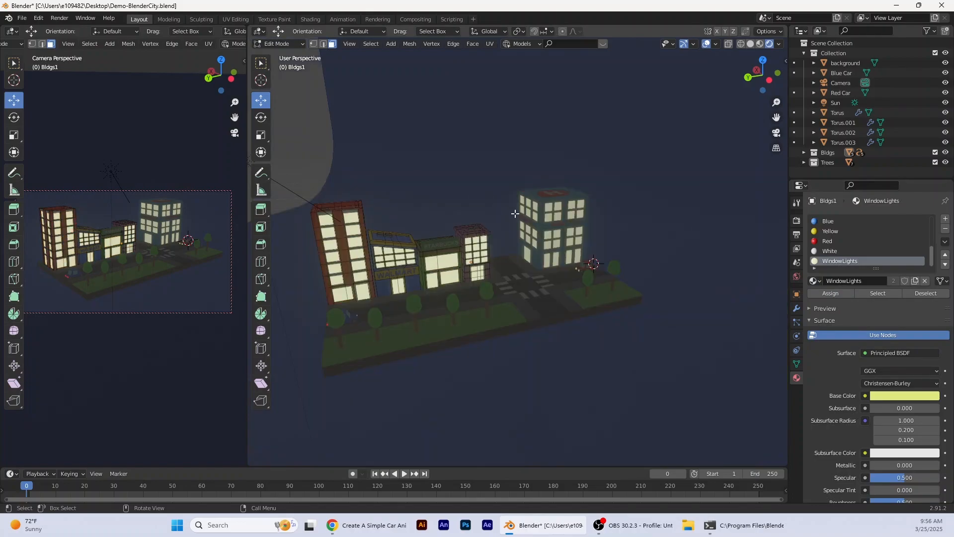
pyautogui.moveTo(507, 303); pyautogui.dragTo(509, 287, button='middle')
pyautogui.scroll(1, 448, 207)
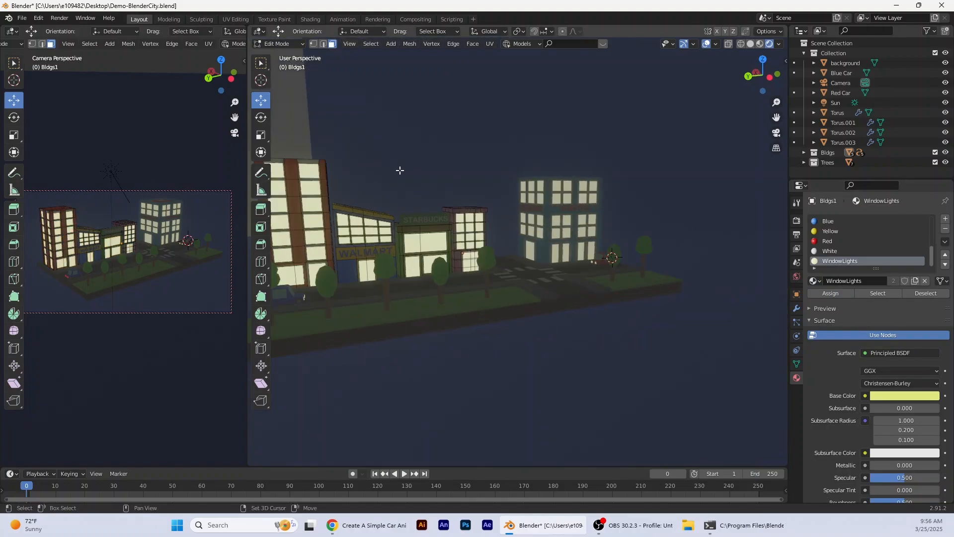
pyautogui.scroll(4, 425, 175)
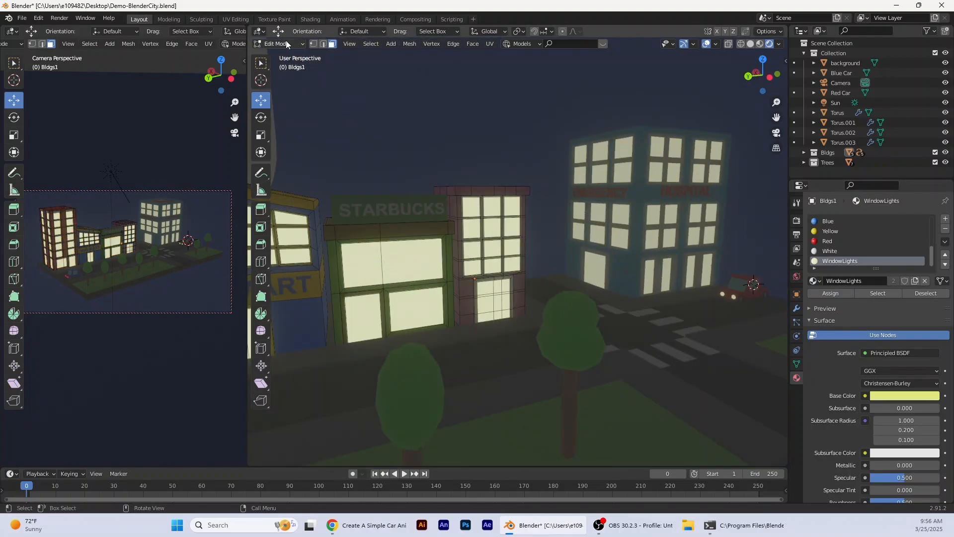
pyautogui.click(286, 44)
pyautogui.click(278, 58)
# Replace the White material on the Starbucks sign text with WindowLights, removing the White slot.
pyautogui.click(356, 207)
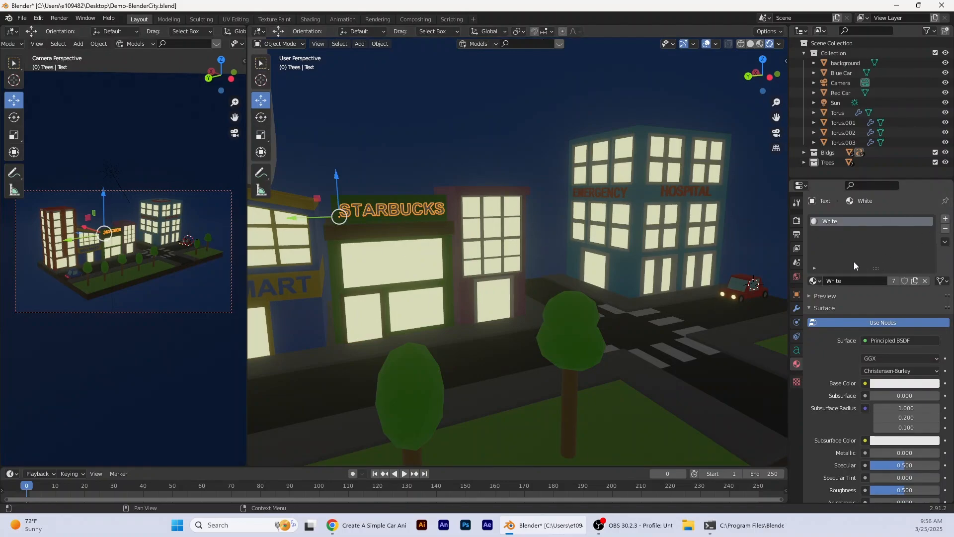
pyautogui.click(945, 218)
pyautogui.click(815, 281)
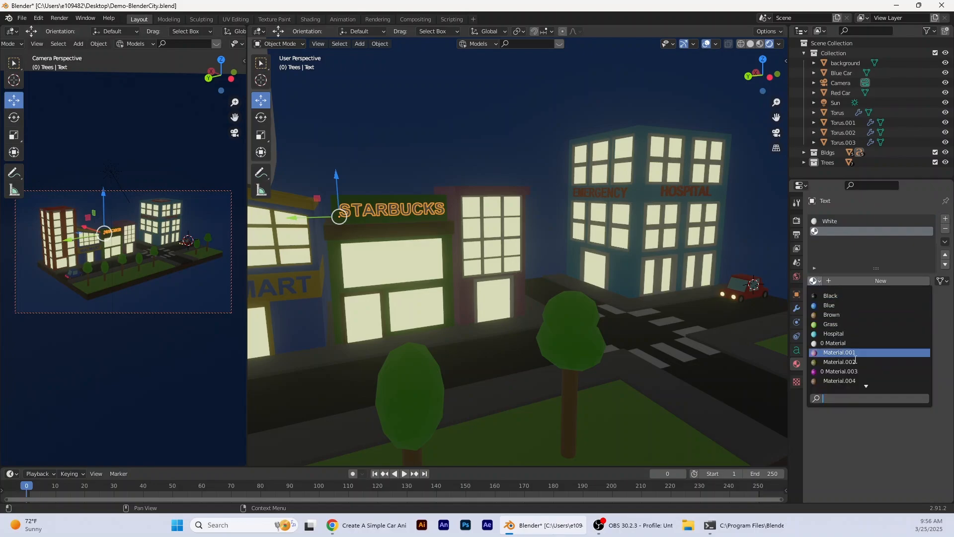
pyautogui.scroll(-10, 855, 356)
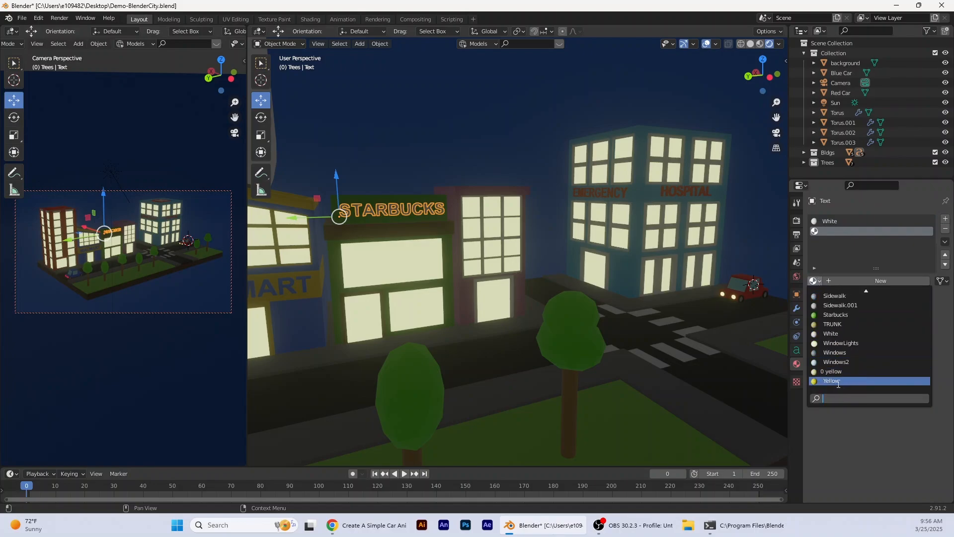
pyautogui.click(860, 343)
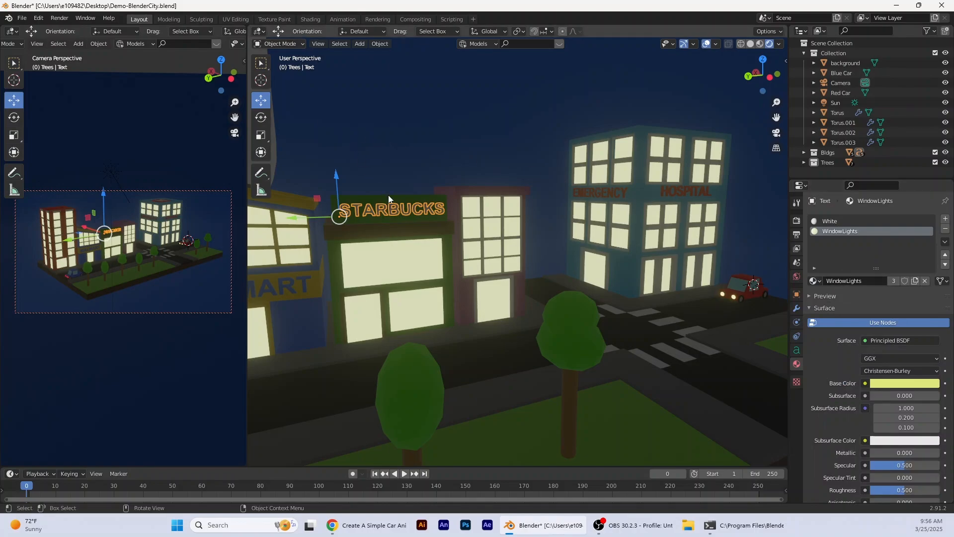
pyautogui.click(385, 207)
pyautogui.hotkey('ctrl', 'z')
pyautogui.click(886, 223)
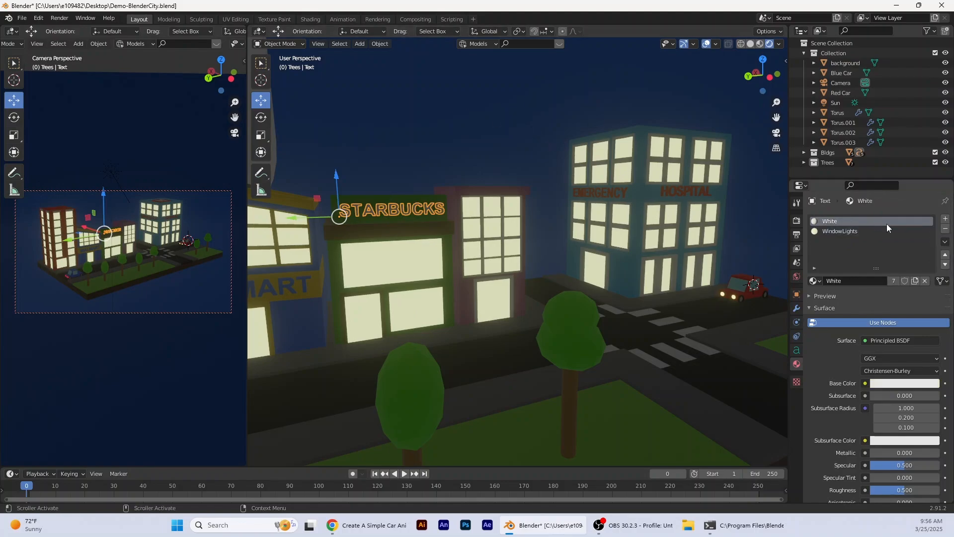
pyautogui.click(945, 229)
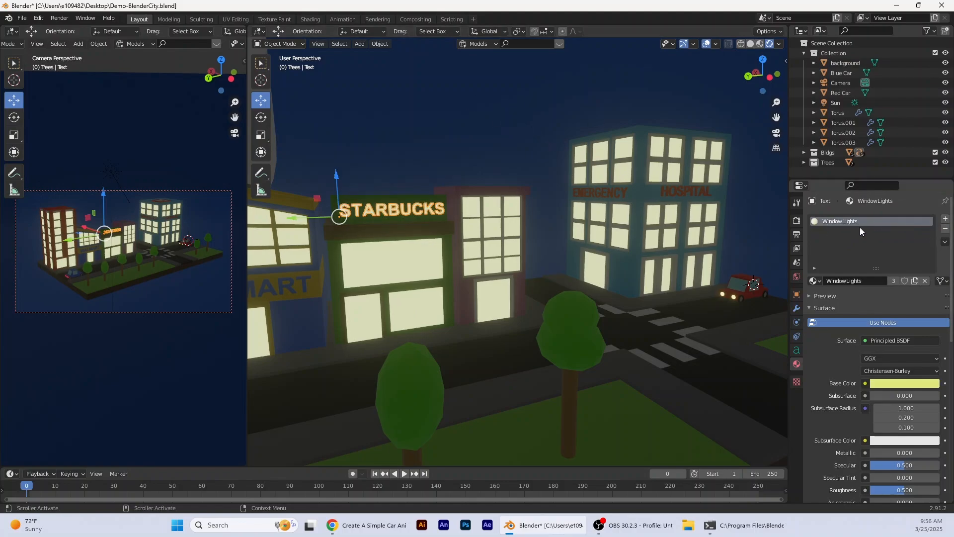
# Try tinting the emission color of the shared WindowLights material green from the Starbucks sign.
pyautogui.scroll(-10, 913, 414)
pyautogui.click(910, 376)
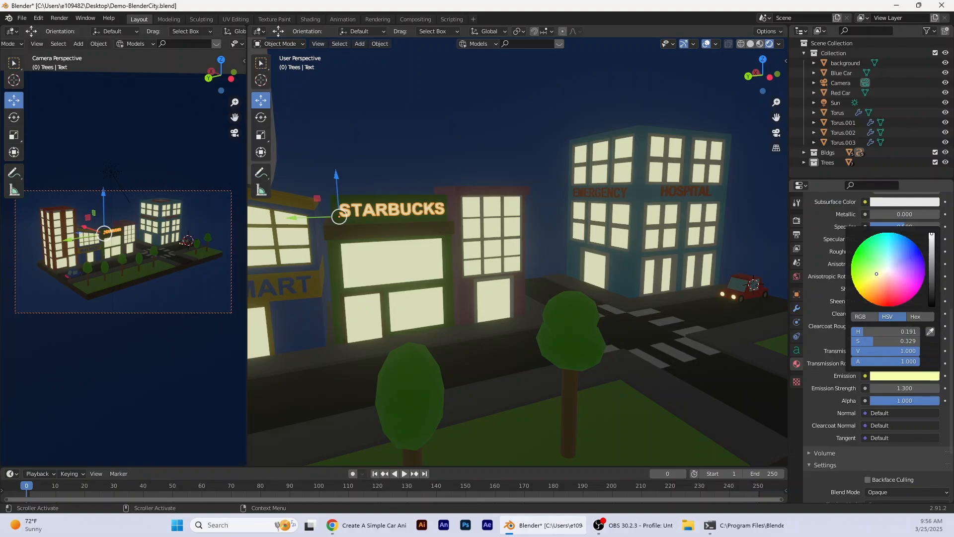
pyautogui.moveTo(877, 331); pyautogui.dragTo(894, 332)
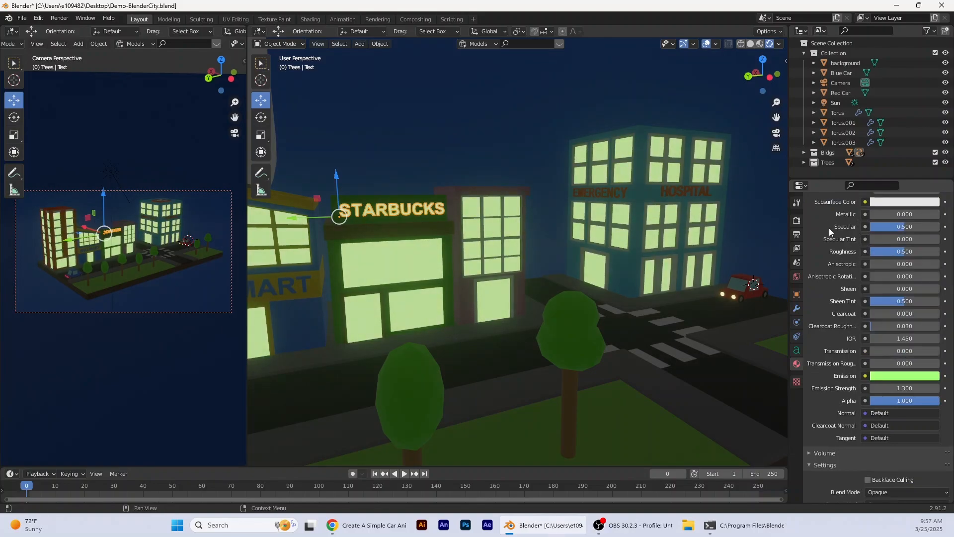
pyautogui.scroll(10, 842, 251)
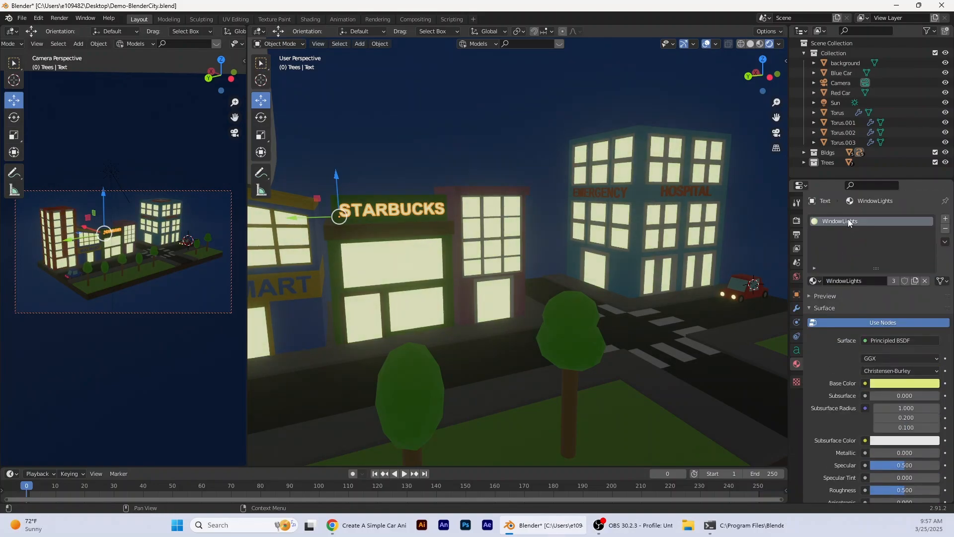
# Give the Starbucks sign its own copy of WindowLights with a green emission color, hue 0.294 and saturation 0.777.
pyautogui.scroll(-8, 868, 234)
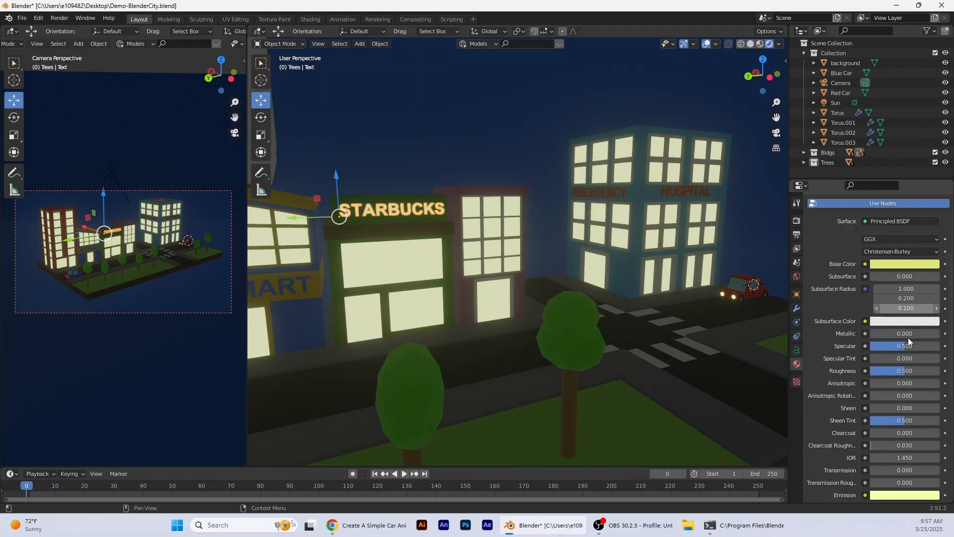
pyautogui.click(910, 455)
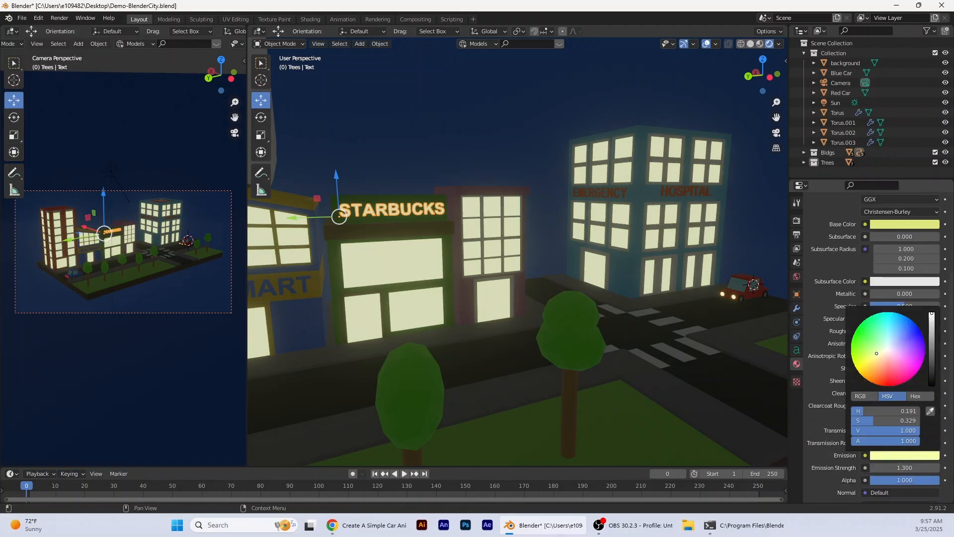
pyautogui.moveTo(877, 354)
pyautogui.mouseDown()
pyautogui.moveTo(868, 336)
pyautogui.moveTo(860, 341)
pyautogui.mouseUp()
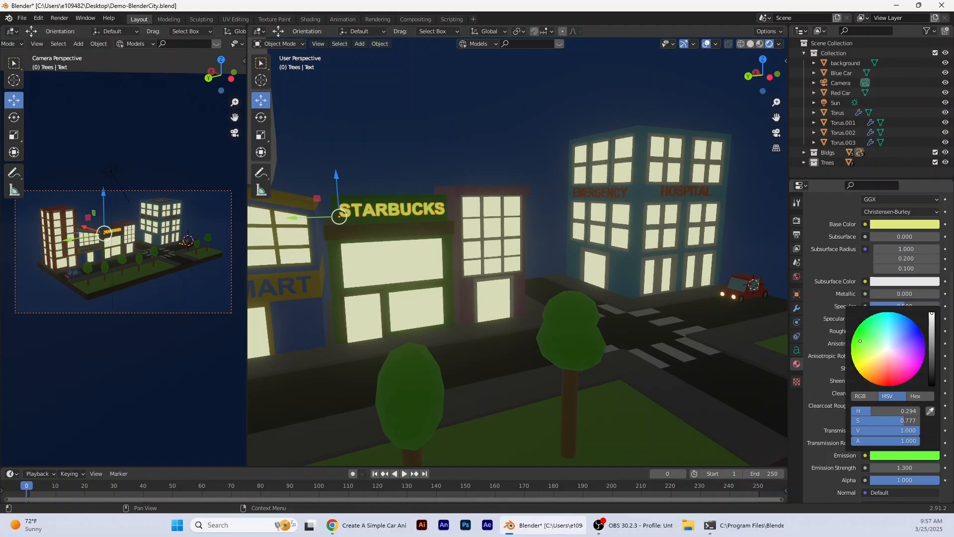
pyautogui.click(453, 140)
# Give the Walmart sign text its own copy of the WindowLights.001 material with a blue emission color.
pyautogui.scroll(-3, 462, 149)
pyautogui.moveTo(506, 266); pyautogui.dragTo(529, 272, button='middle')
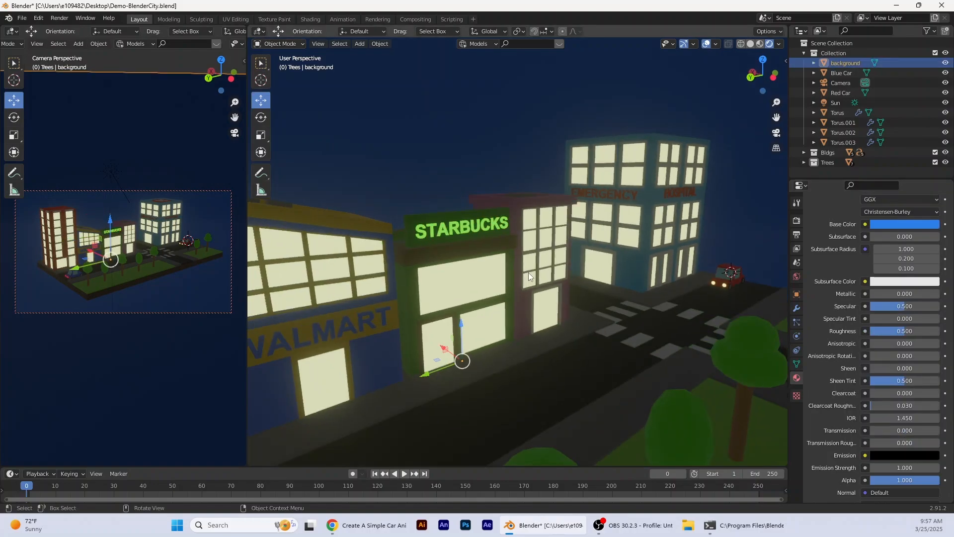
pyautogui.scroll(-2, 528, 272)
pyautogui.click(422, 291)
pyautogui.scroll(6, 845, 298)
pyautogui.click(817, 281)
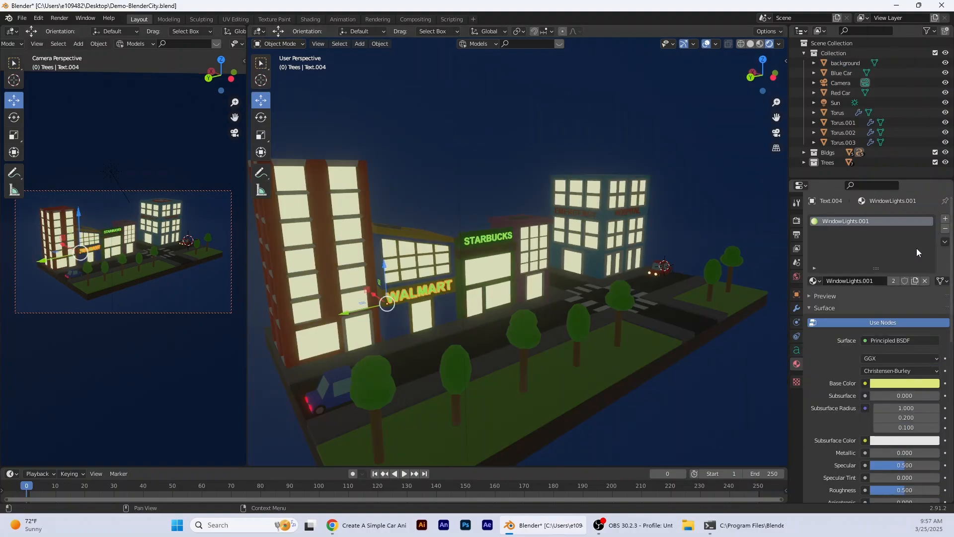
pyautogui.scroll(-10, 916, 248)
pyautogui.click(904, 395)
pyautogui.click(695, 149)
pyautogui.scroll(-1, 631, 350)
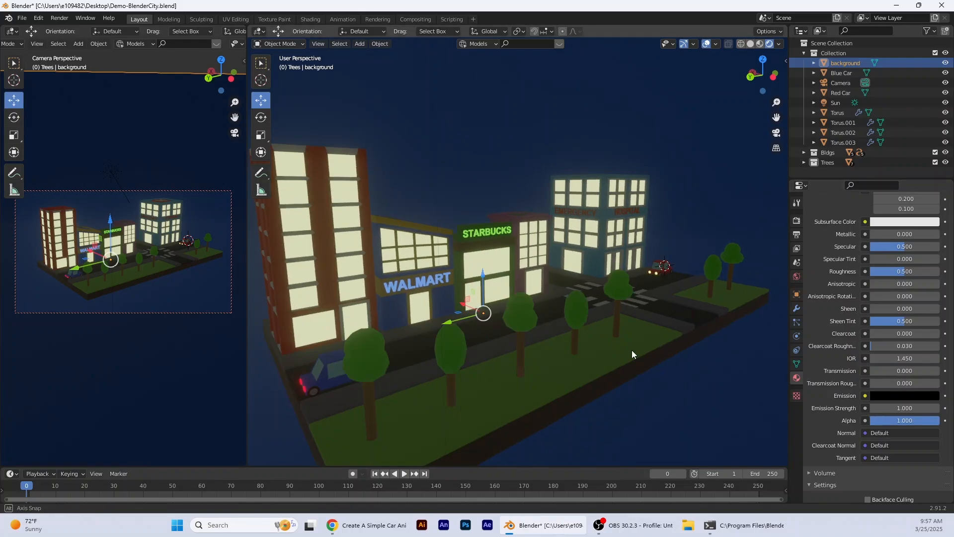
# Examine the glowing windows, the colored store signs and the red car across the night scene.
pyautogui.scroll(5, 646, 328)
pyautogui.click(724, 285)
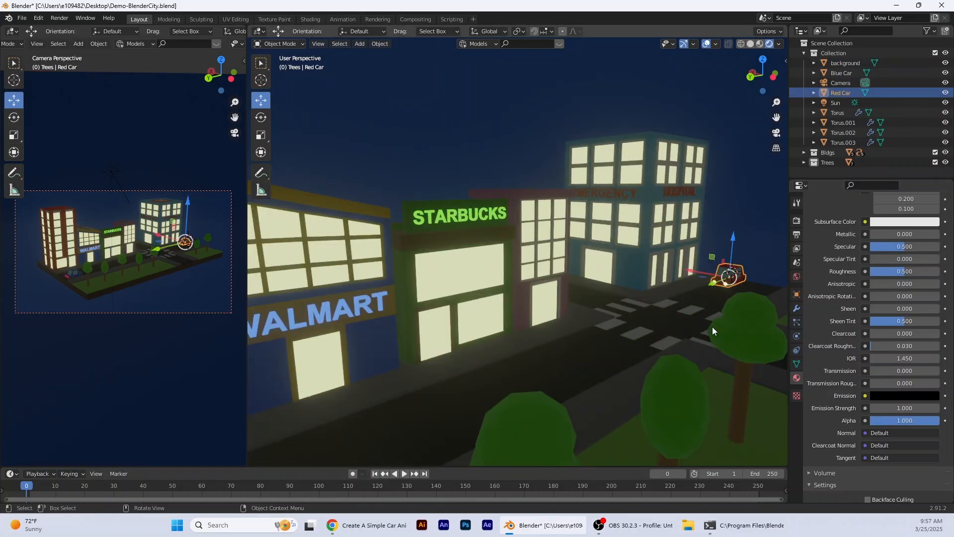
pyautogui.moveTo(711, 327); pyautogui.dragTo(595, 340, button='middle')
pyautogui.scroll(2, 599, 337)
pyautogui.scroll(-6, 532, 338)
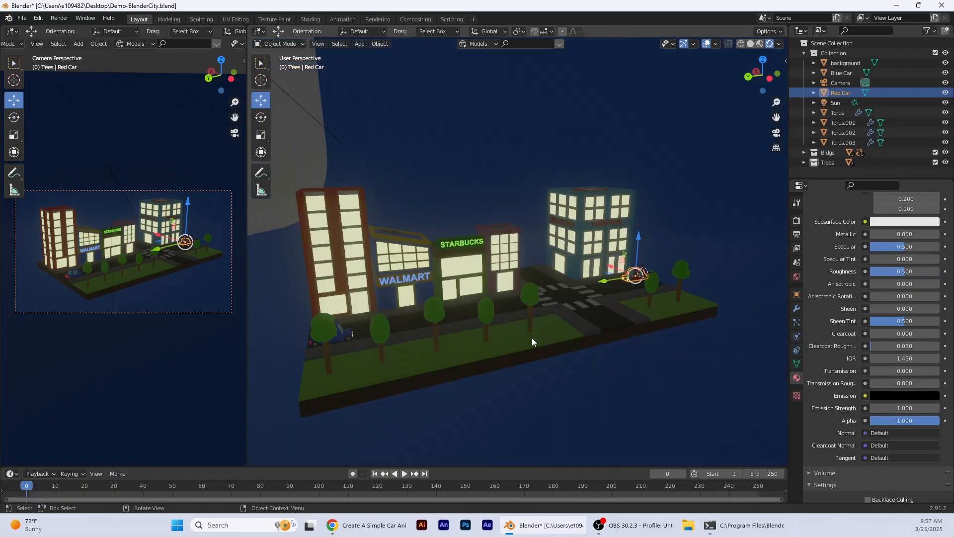
pyautogui.moveTo(532, 338); pyautogui.dragTo(551, 338, button='middle')
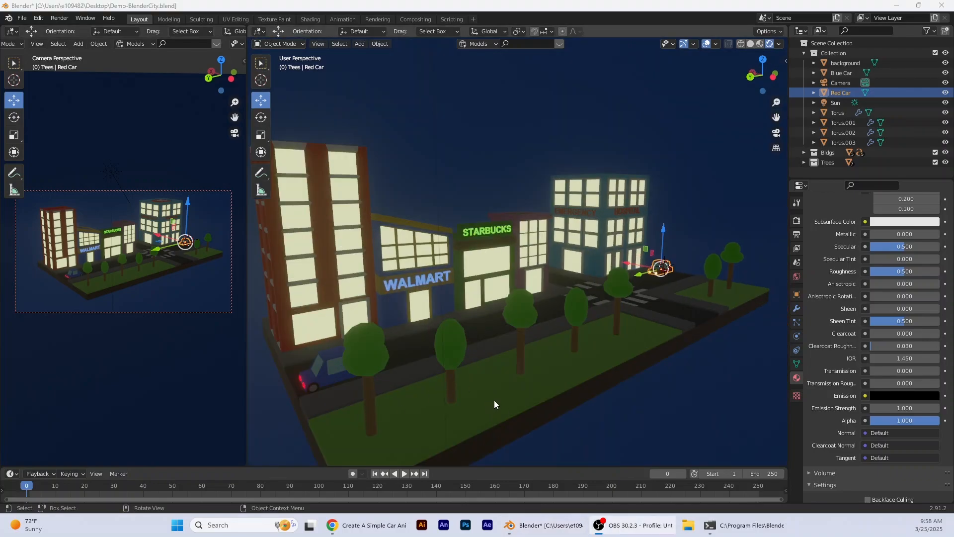
pyautogui.moveTo(494, 400); pyautogui.dragTo(541, 398, button='middle')
# Switch the main viewport to Solid shading, add a cylinder mesh and move it to the sidewalk near the Starbucks building.
pyautogui.click(751, 43)
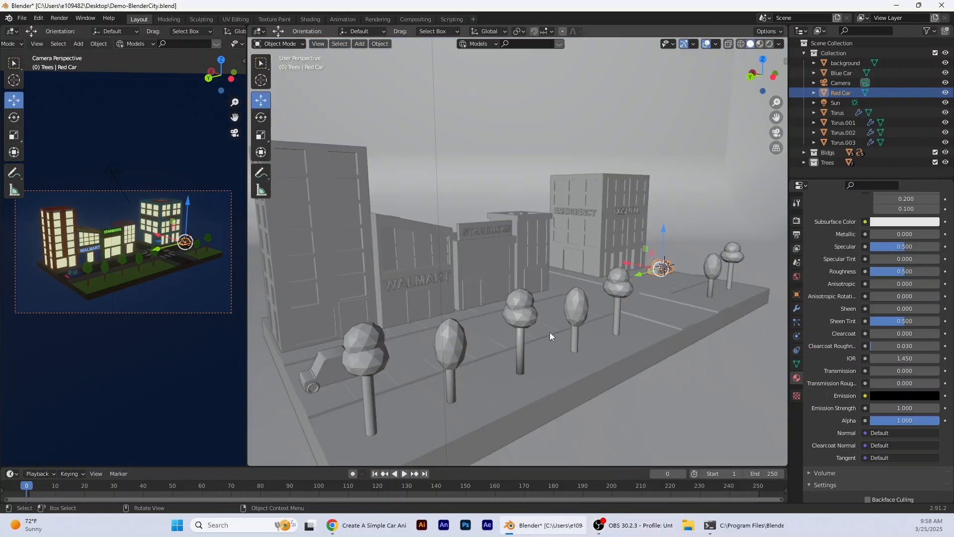
pyautogui.moveTo(549, 332)
pyautogui.mouseDown(button='middle')
pyautogui.moveTo(485, 369)
pyautogui.moveTo(506, 353)
pyautogui.moveTo(498, 361)
pyautogui.mouseUp(button='middle')
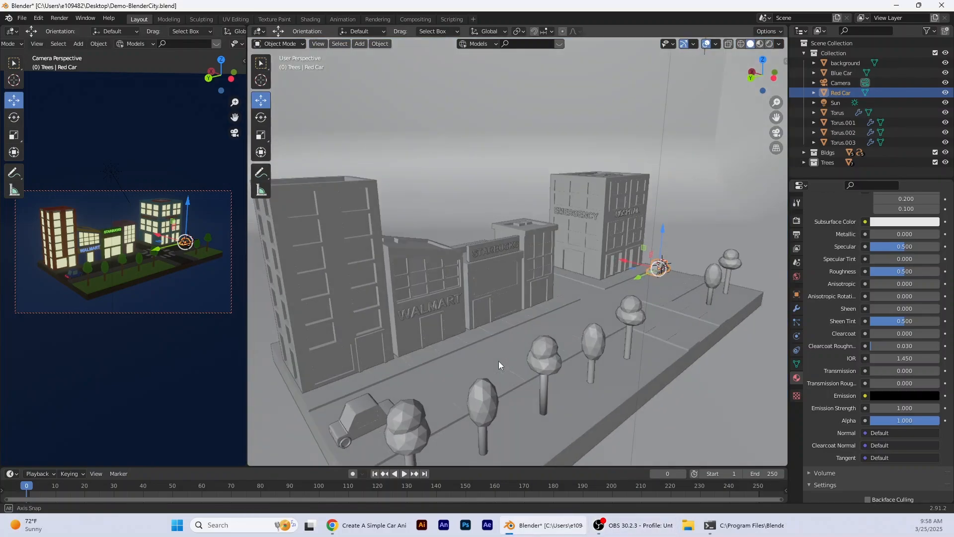
pyautogui.click(364, 43)
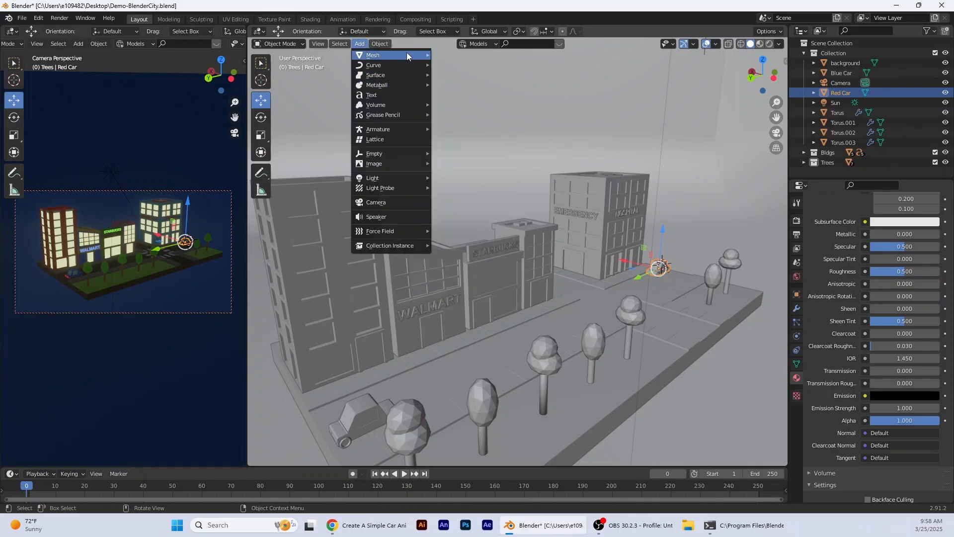
pyautogui.moveTo(407, 54)
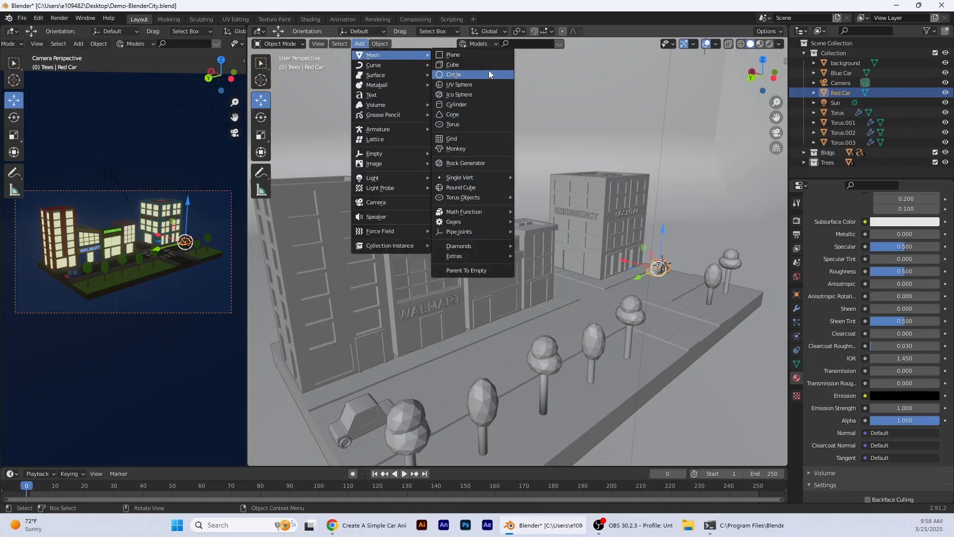
pyautogui.click(456, 105)
pyautogui.press('g')
pyautogui.press('y')
pyautogui.moveTo(519, 311); pyautogui.dragTo(502, 318)
# Scale the new cylinder into a thin upright pole, shrinking it overall and stretching it along Z.
pyautogui.click(260, 135)
pyautogui.click(294, 144)
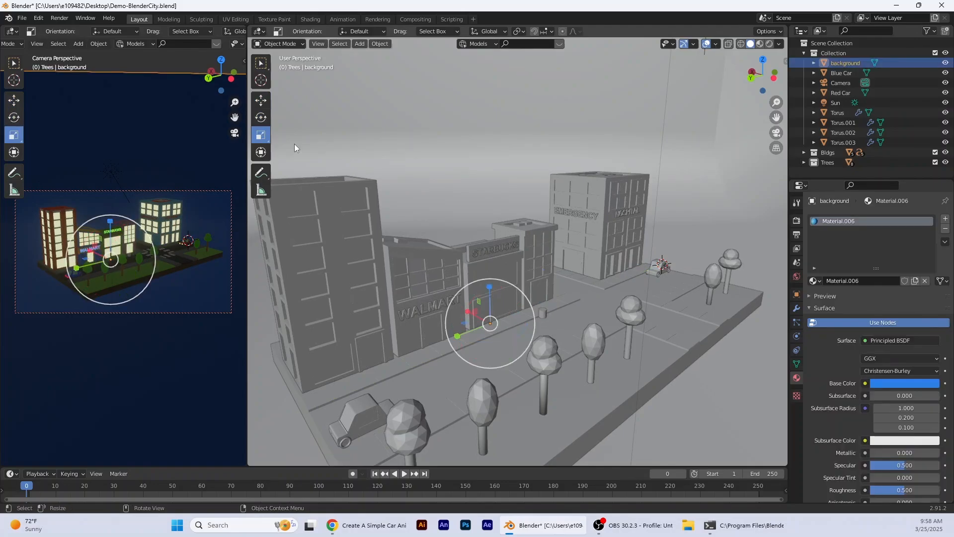
pyautogui.click(541, 311)
pyautogui.moveTo(541, 272); pyautogui.dragTo(539, 252)
pyautogui.moveTo(541, 249); pyautogui.dragTo(599, 254, button='middle')
pyautogui.moveTo(613, 338); pyautogui.dragTo(602, 321)
pyautogui.moveTo(600, 261); pyautogui.dragTo(601, 238)
# Move the pole along the sidewalk to the outer front corner of the tall apartment building and adjust its height position.
pyautogui.click(261, 100)
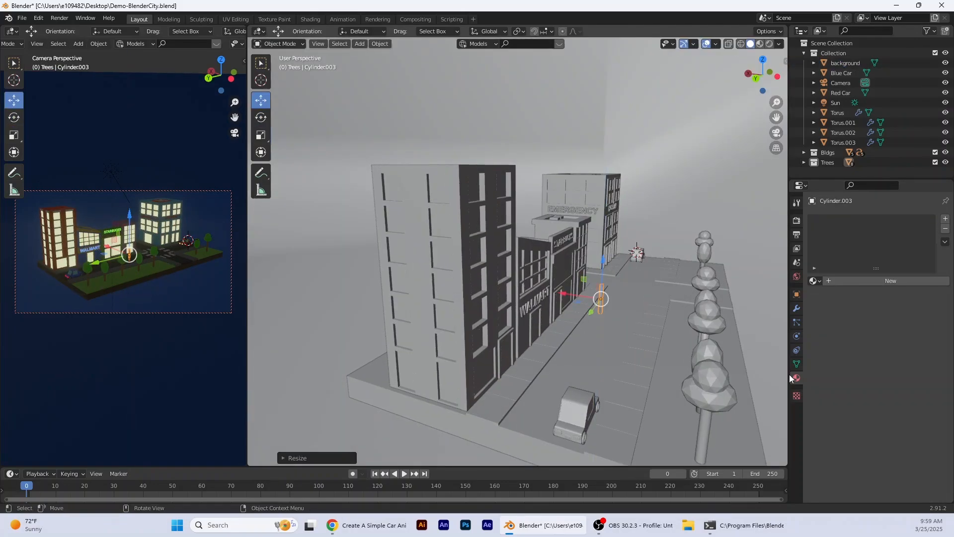
pyautogui.moveTo(541, 318); pyautogui.dragTo(467, 314, button='middle')
pyautogui.moveTo(450, 297); pyautogui.dragTo(290, 302)
pyautogui.moveTo(369, 338); pyautogui.dragTo(444, 345, button='middle')
pyautogui.moveTo(496, 365)
pyautogui.mouseDown()
pyautogui.moveTo(487, 372)
pyautogui.moveTo(485, 351)
pyautogui.moveTo(515, 349)
pyautogui.moveTo(522, 313)
pyautogui.moveTo(497, 376)
pyautogui.mouseUp()
pyautogui.moveTo(505, 387); pyautogui.dragTo(502, 387, button='middle')
# Stretch the pole taller along Z and nudge it along X toward the tall building.
pyautogui.click(261, 135)
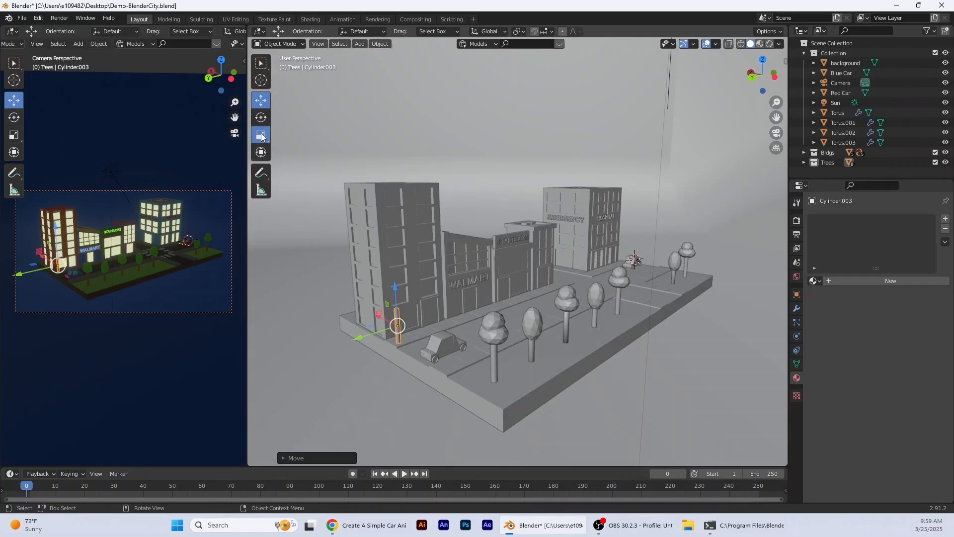
pyautogui.moveTo(395, 287); pyautogui.dragTo(394, 267)
pyautogui.moveTo(435, 385); pyautogui.dragTo(483, 372, button='middle')
pyautogui.click(261, 100)
pyautogui.scroll(5, 509, 324)
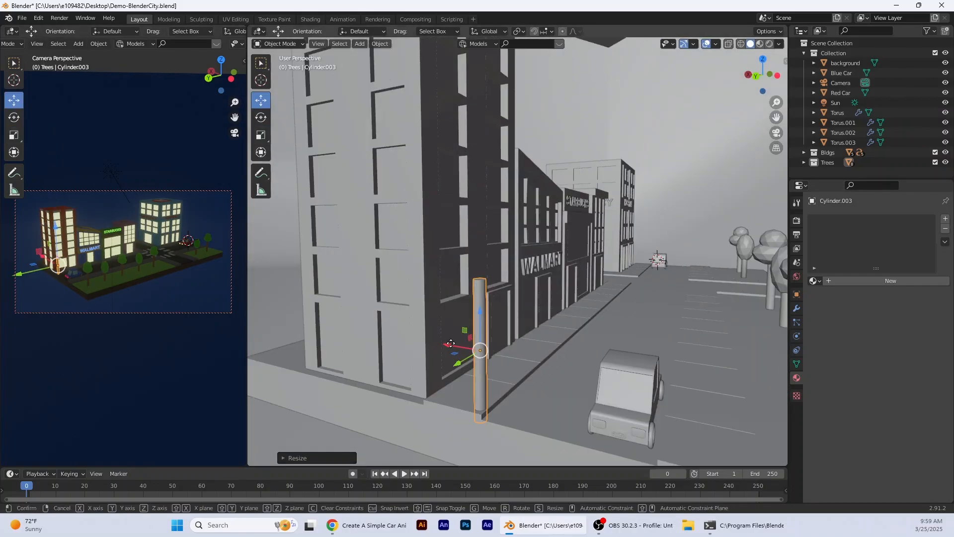
pyautogui.moveTo(447, 344); pyautogui.dragTo(443, 344)
# Scale the pole thinner overall, lengthen it along Z and raise it slightly.
pyautogui.click(261, 135)
pyautogui.moveTo(501, 316); pyautogui.dragTo(487, 333)
pyautogui.moveTo(476, 310); pyautogui.dragTo(476, 269)
pyautogui.click(261, 101)
pyautogui.moveTo(476, 308); pyautogui.dragTo(475, 304)
# Stretch the pole further along Z and raise it so its base stands on the sidewalk by the tall building.
pyautogui.scroll(-4, 526, 279)
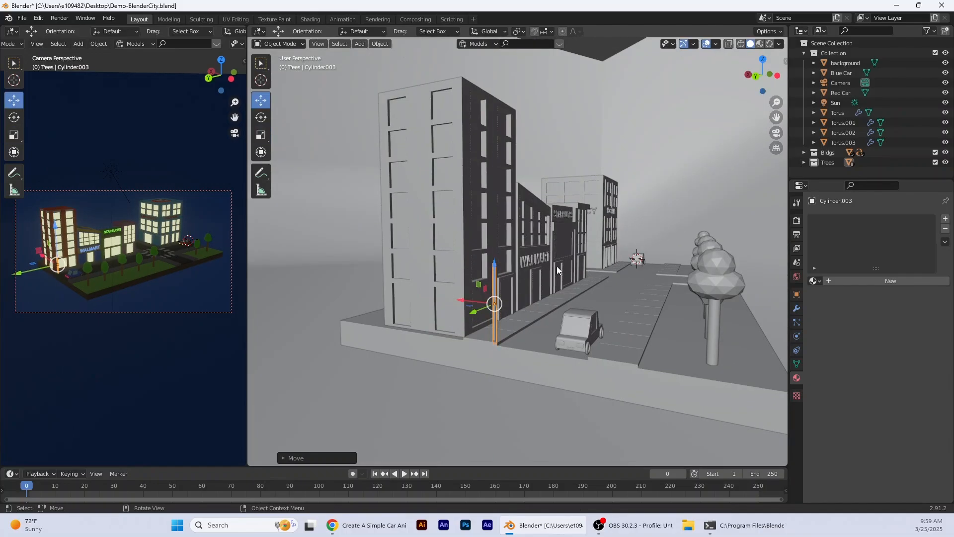
pyautogui.moveTo(557, 266); pyautogui.dragTo(475, 260, button='middle')
pyautogui.click(261, 134)
pyautogui.moveTo(292, 240); pyautogui.dragTo(291, 206)
pyautogui.click(261, 100)
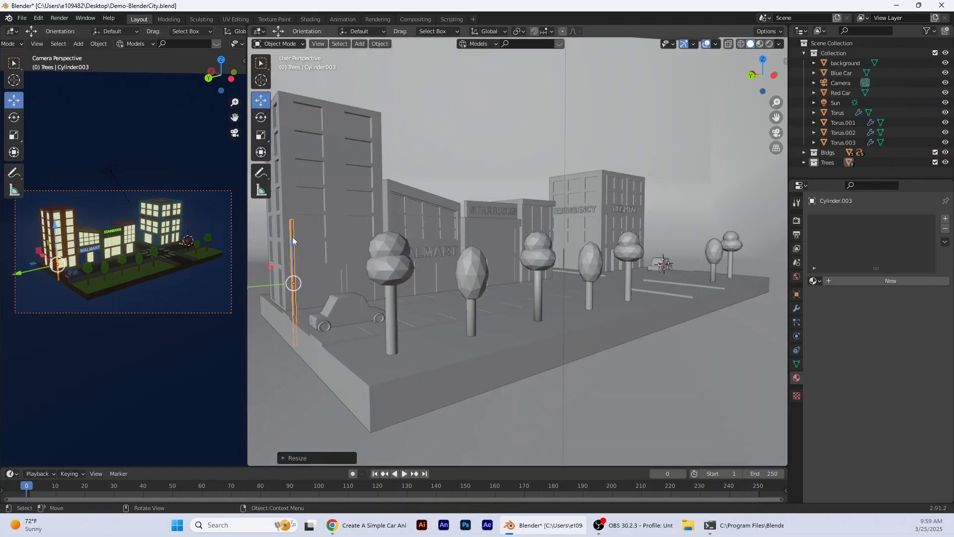
pyautogui.moveTo(291, 252); pyautogui.dragTo(290, 222)
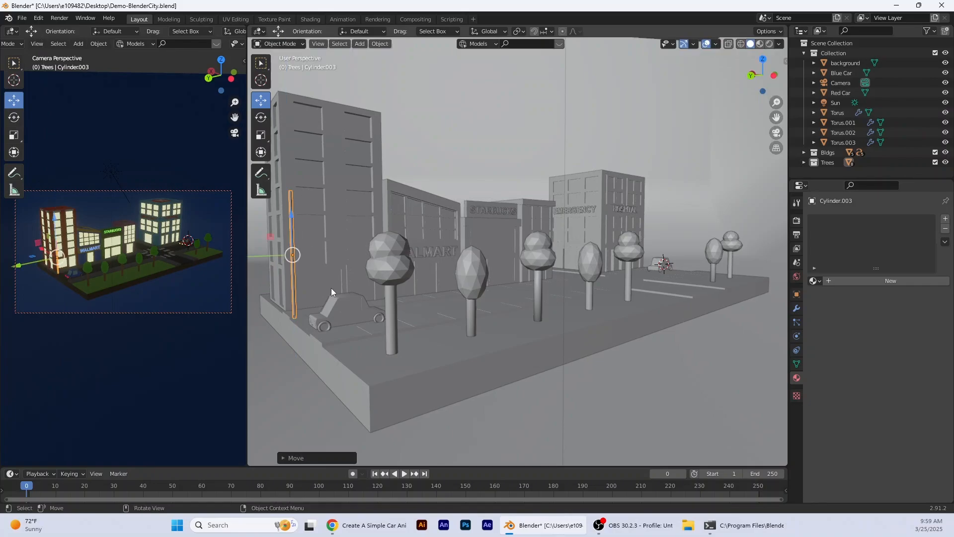
pyautogui.moveTo(331, 288); pyautogui.dragTo(347, 290, button='middle')
pyautogui.moveTo(418, 372); pyautogui.dragTo(414, 378, button='middle')
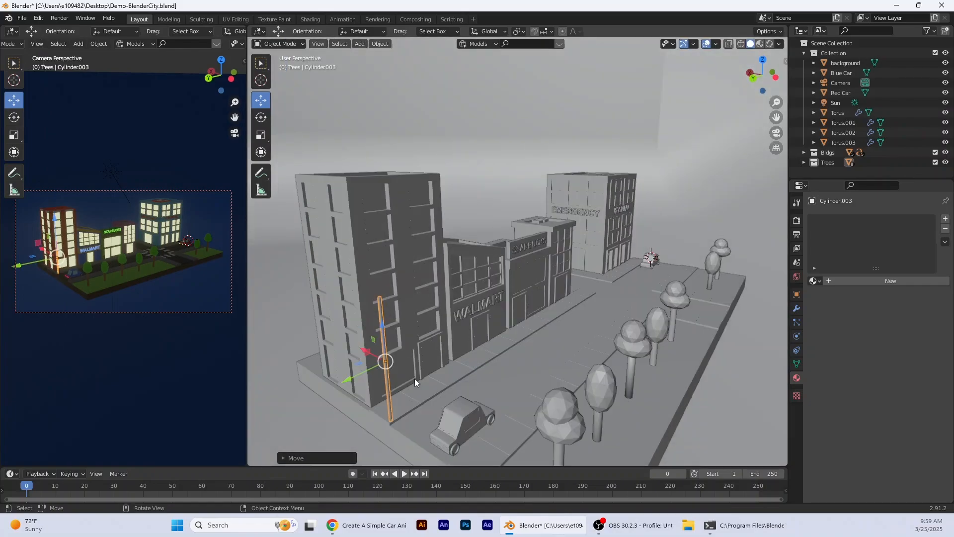
# Lighten the base color of the pole's Light Pole material to a value of 0.740 and reselect the pole.
pyautogui.moveTo(382, 290); pyautogui.dragTo(371, 288, button='middle')
pyautogui.moveTo(292, 282); pyautogui.dragTo(313, 302)
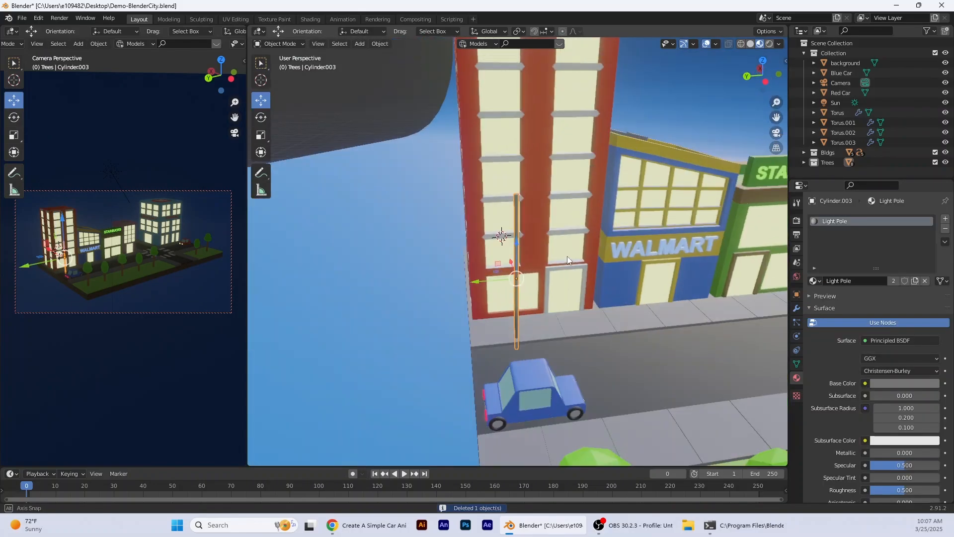
pyautogui.scroll(3, 567, 255)
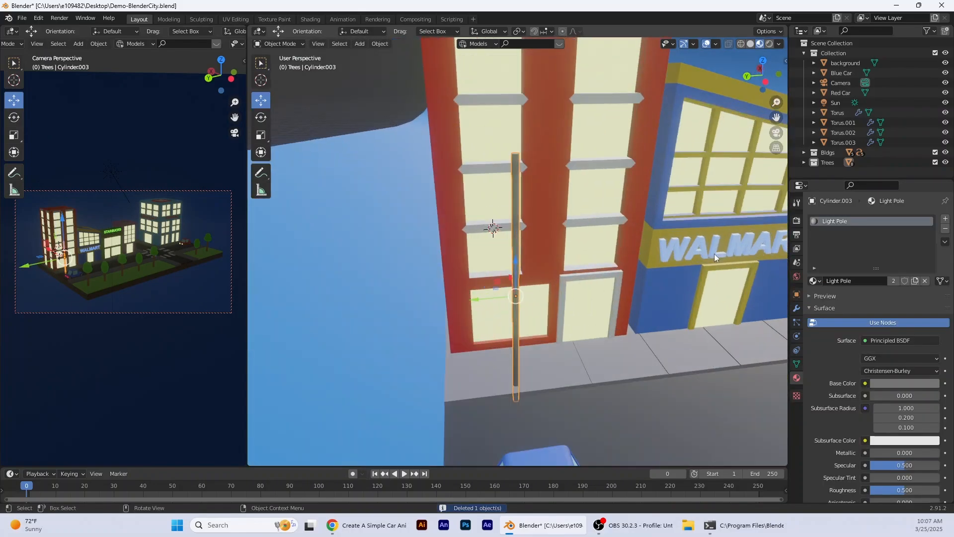
pyautogui.click(901, 382)
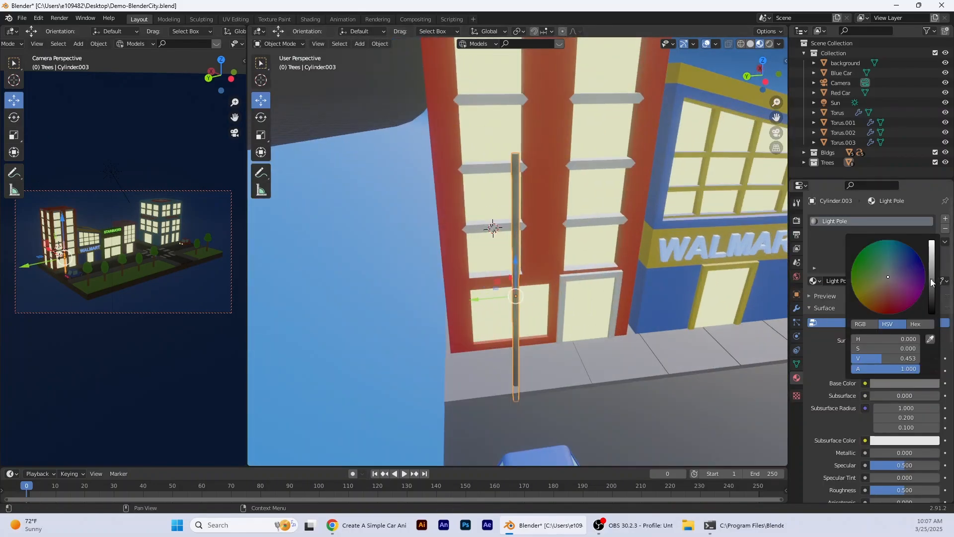
pyautogui.scroll(4, 913, 274)
pyautogui.scroll(1, 913, 275)
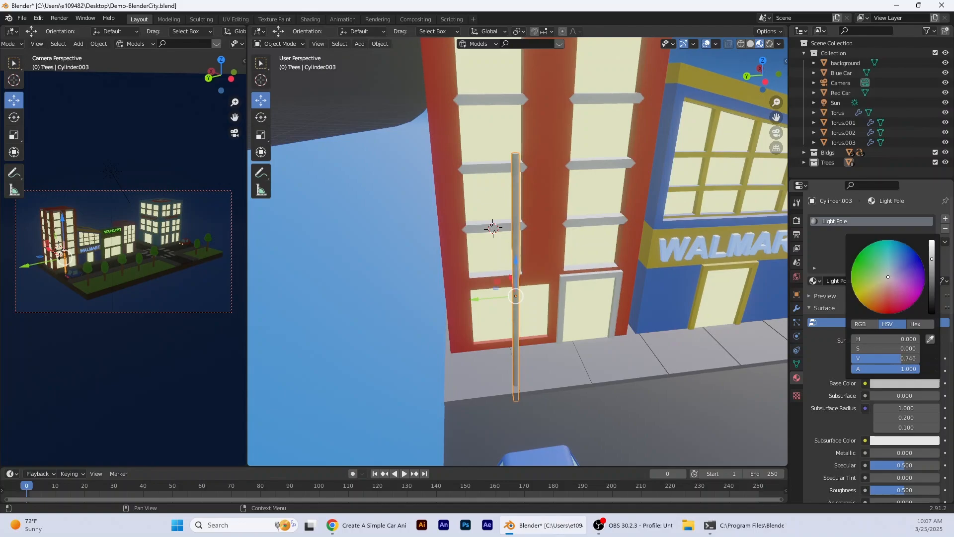
pyautogui.click(640, 388)
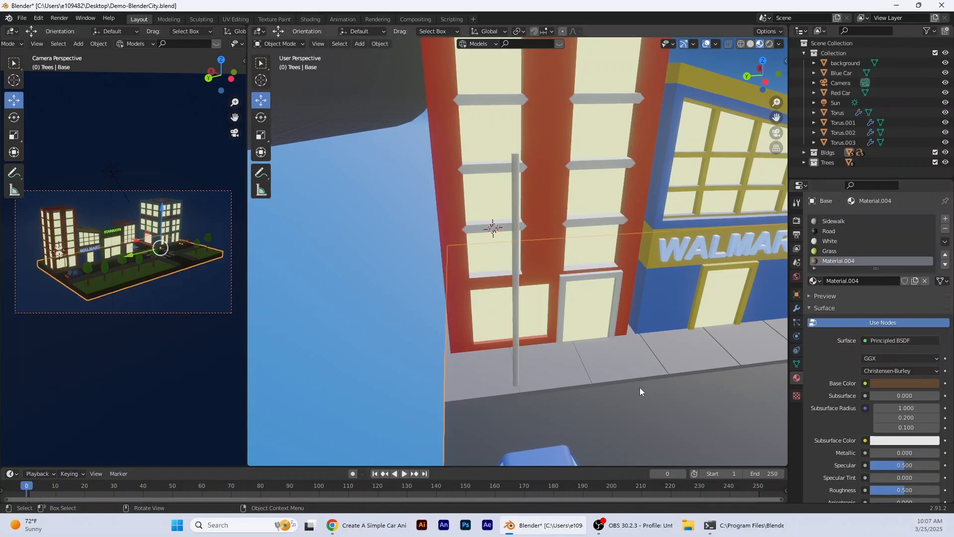
pyautogui.click(516, 343)
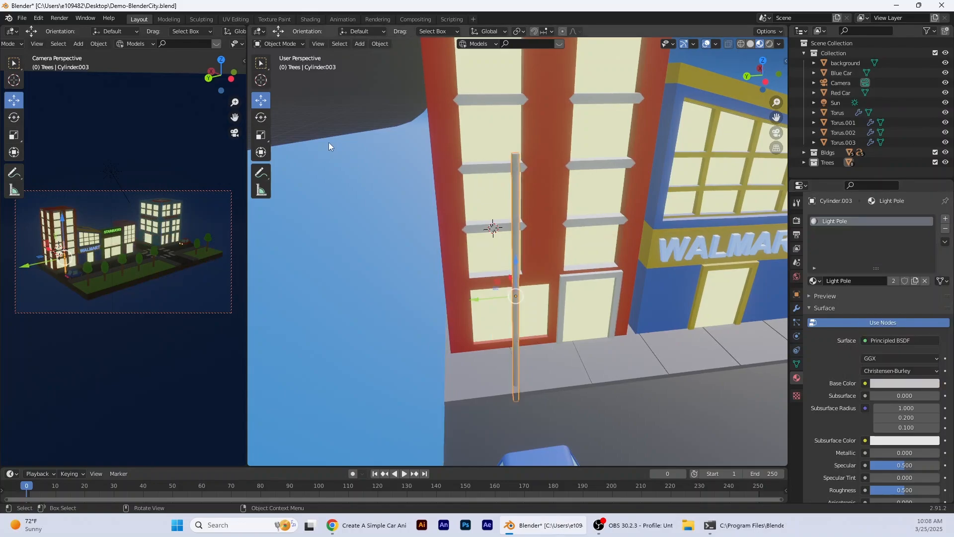
# Place the 3D cursor at the top of the pole and add a cube mesh there.
pyautogui.click(362, 45)
pyautogui.click(261, 81)
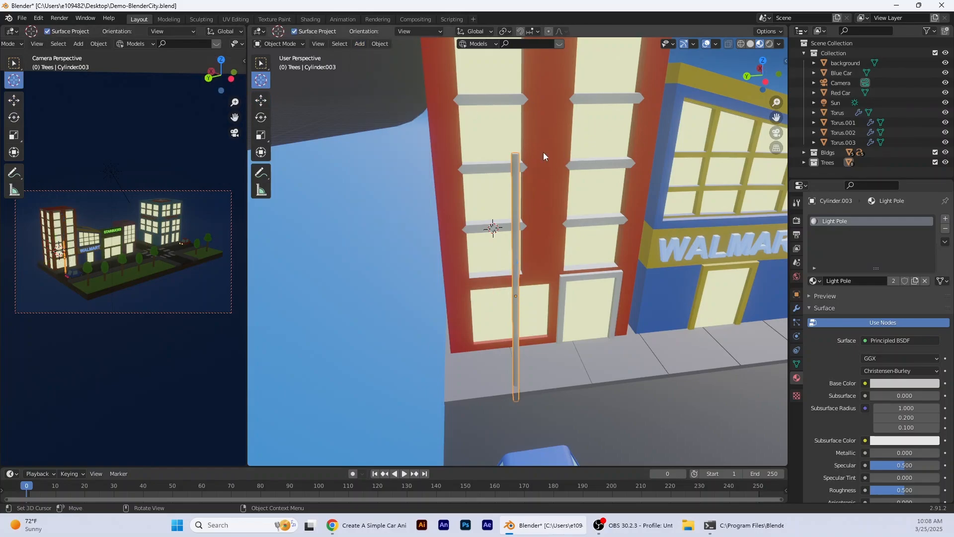
pyautogui.click(515, 157)
pyautogui.click(359, 43)
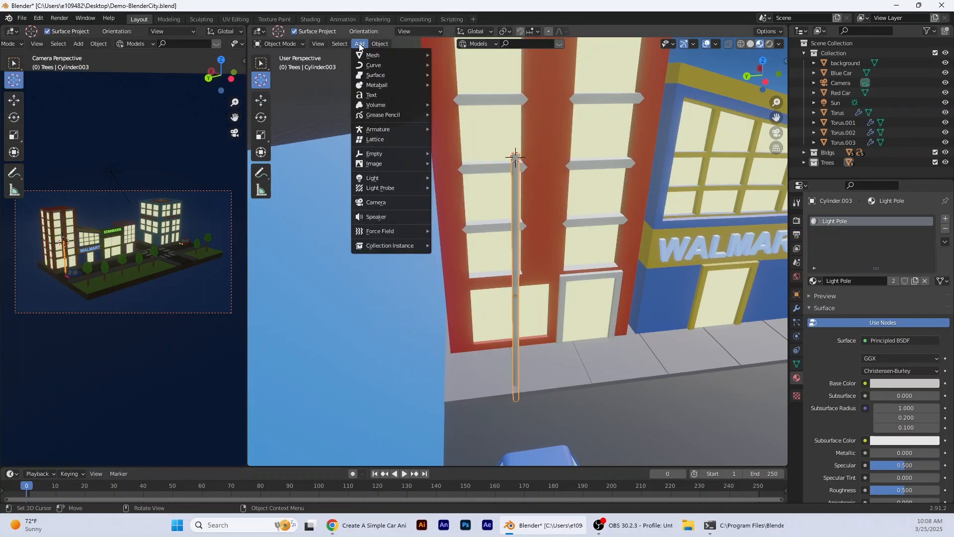
pyautogui.moveTo(421, 55)
pyautogui.click(463, 68)
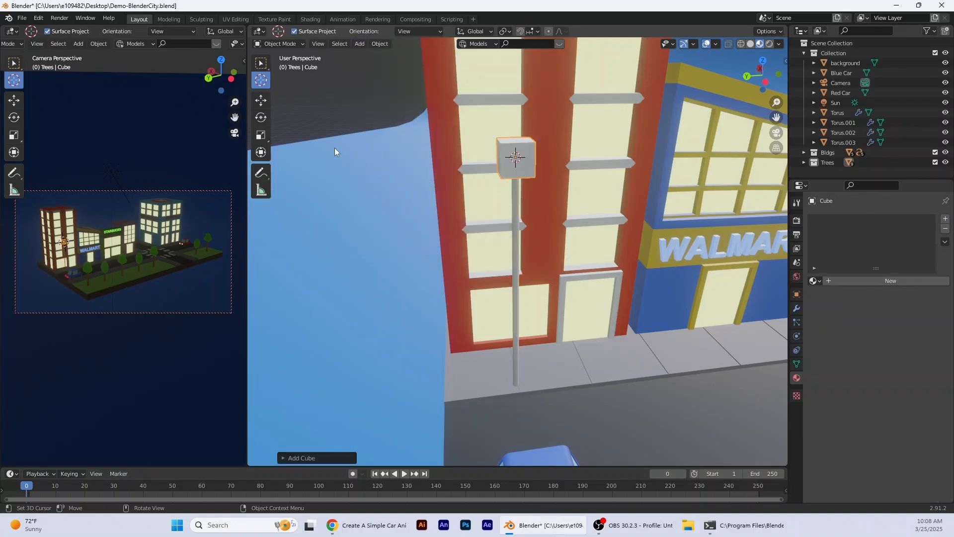
# Scale the cube narrower along Y and flatter along Z, and shift it slightly along X toward the street.
pyautogui.click(261, 135)
pyautogui.moveTo(478, 157); pyautogui.dragTo(506, 158)
pyautogui.moveTo(517, 208); pyautogui.dragTo(633, 169, button='middle')
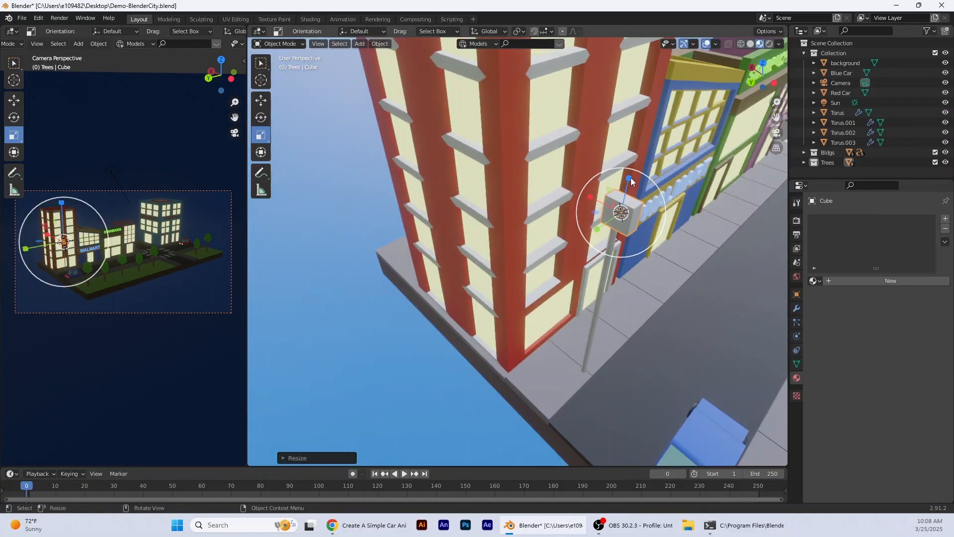
pyautogui.moveTo(630, 179); pyautogui.dragTo(625, 219)
pyautogui.moveTo(597, 235); pyautogui.dragTo(472, 203, button='middle')
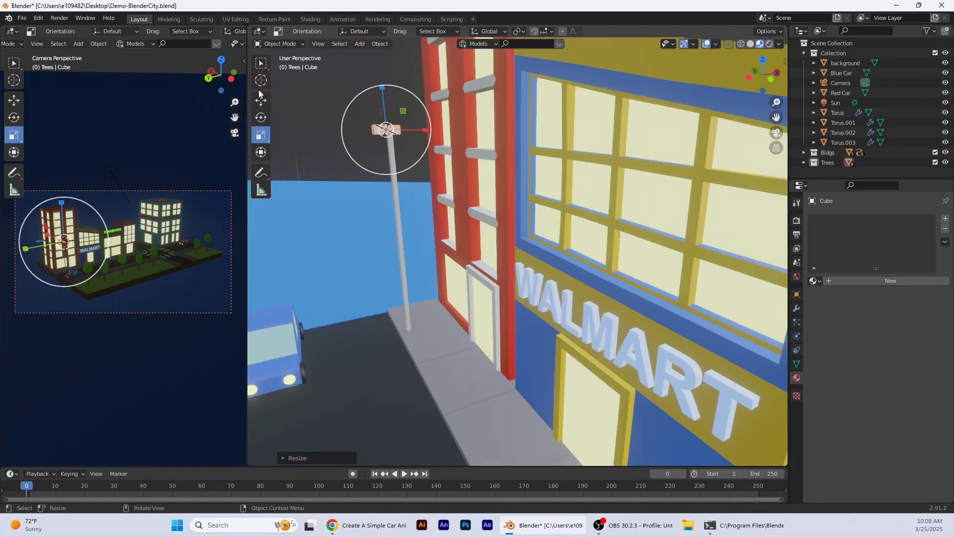
pyautogui.click(261, 96)
pyautogui.moveTo(422, 130); pyautogui.dragTo(413, 131)
pyautogui.moveTo(422, 168); pyautogui.dragTo(491, 287, button='middle')
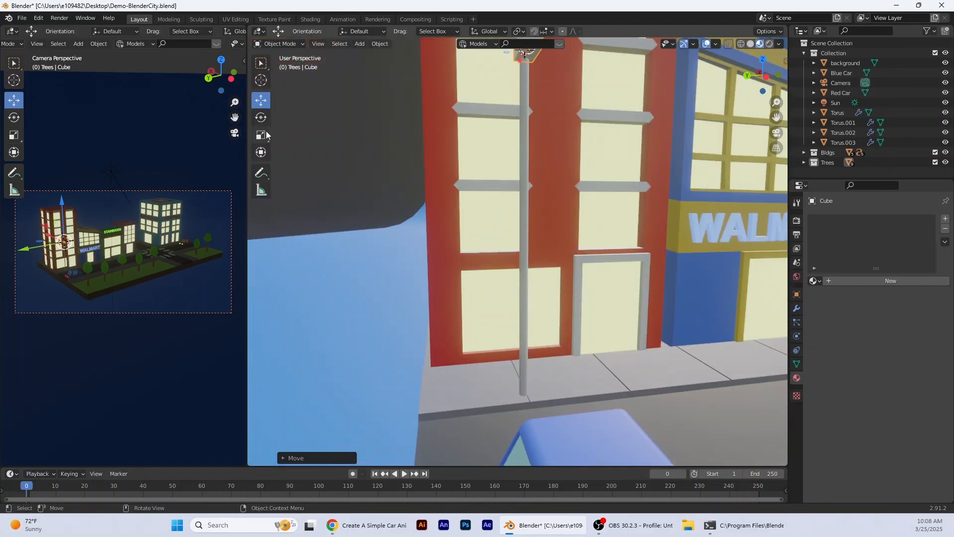
# Snap the 3D cursor to the world origin and adjust the cube's width against the pole in the left orthographic view.
pyautogui.click(261, 135)
pyautogui.scroll(-3, 527, 113)
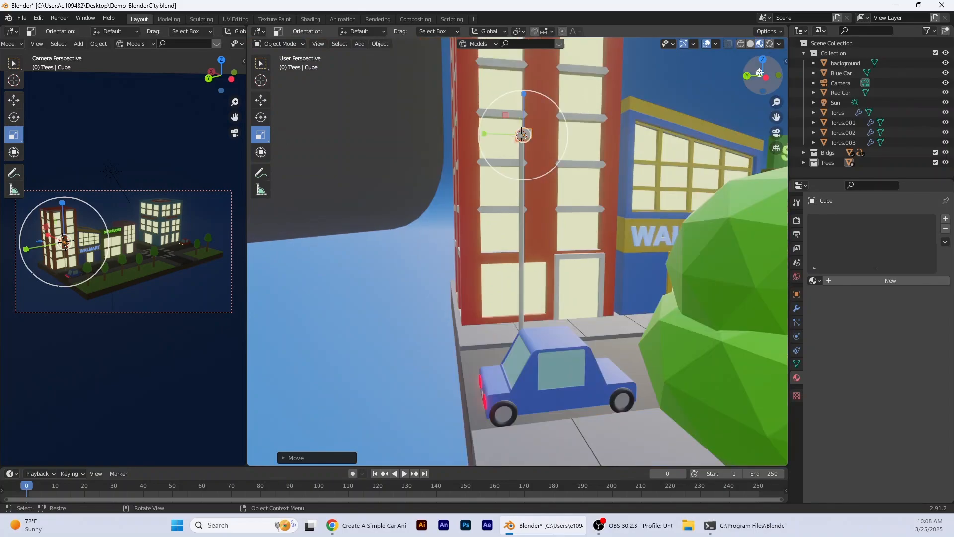
pyautogui.click(765, 76)
pyautogui.click(360, 109)
pyautogui.hotkey('shift', 's')
pyautogui.click(346, 221)
pyautogui.click(496, 114)
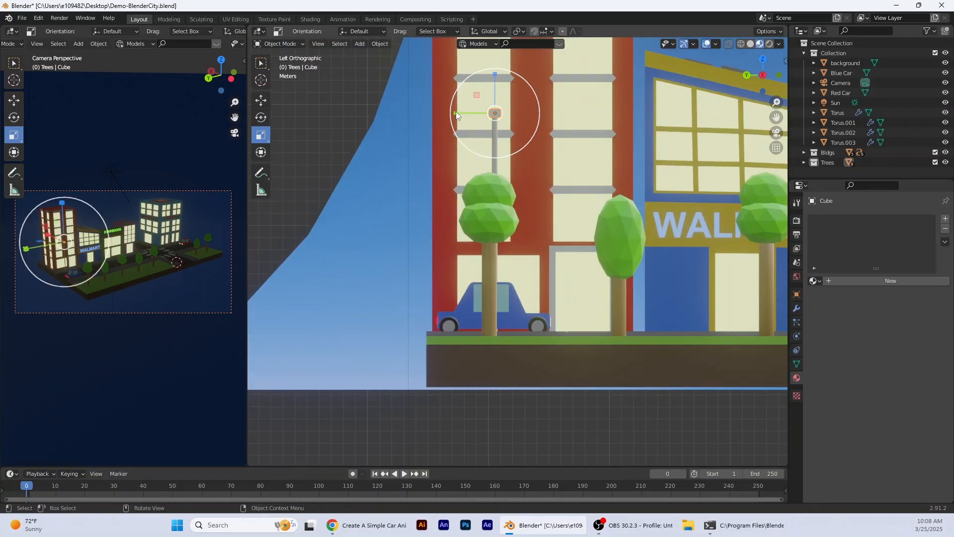
pyautogui.click(496, 114)
# Move the cube along X and lower it slightly so one end rests on the pole top as a lamp head.
pyautogui.moveTo(534, 157); pyautogui.dragTo(601, 224, button='middle')
pyautogui.click(261, 101)
pyautogui.moveTo(657, 224); pyautogui.dragTo(652, 222)
pyautogui.moveTo(671, 178); pyautogui.dragTo(682, 147, button='middle')
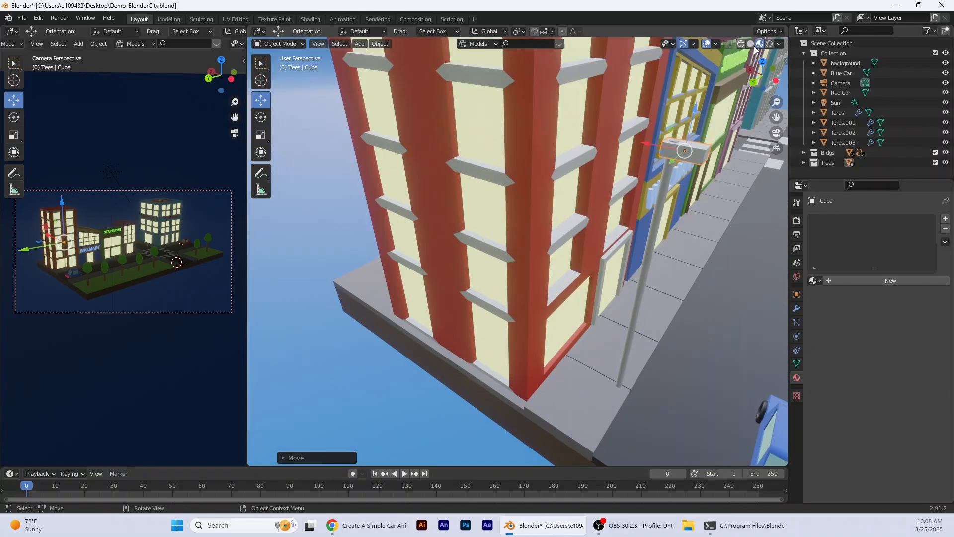
pyautogui.click(741, 43)
pyautogui.click(760, 44)
pyautogui.moveTo(687, 131)
pyautogui.mouseDown()
pyautogui.moveTo(689, 123)
pyautogui.moveTo(689, 139)
pyautogui.mouseUp()
pyautogui.moveTo(689, 175); pyautogui.dragTo(692, 325, button='middle')
pyautogui.moveTo(693, 323); pyautogui.dragTo(701, 320)
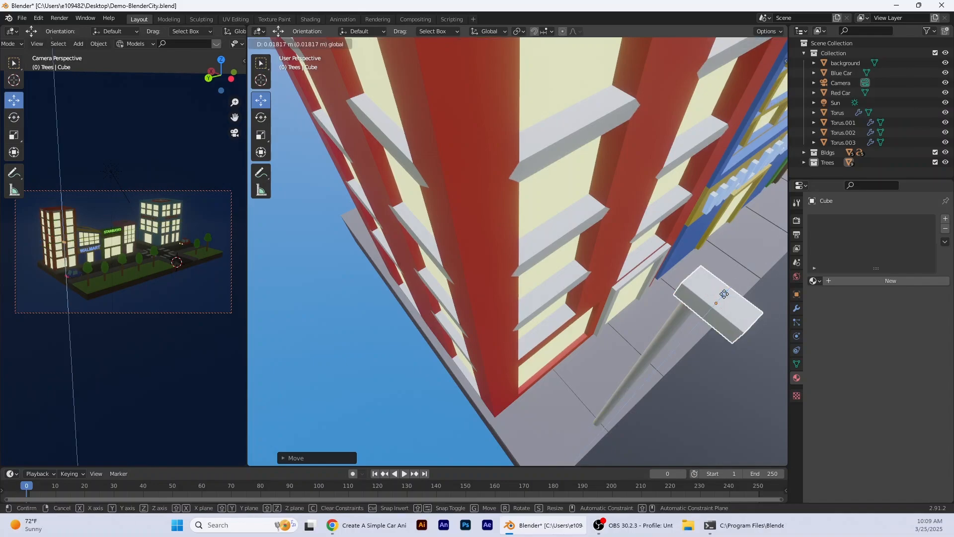
pyautogui.moveTo(704, 306); pyautogui.dragTo(704, 301, button='middle')
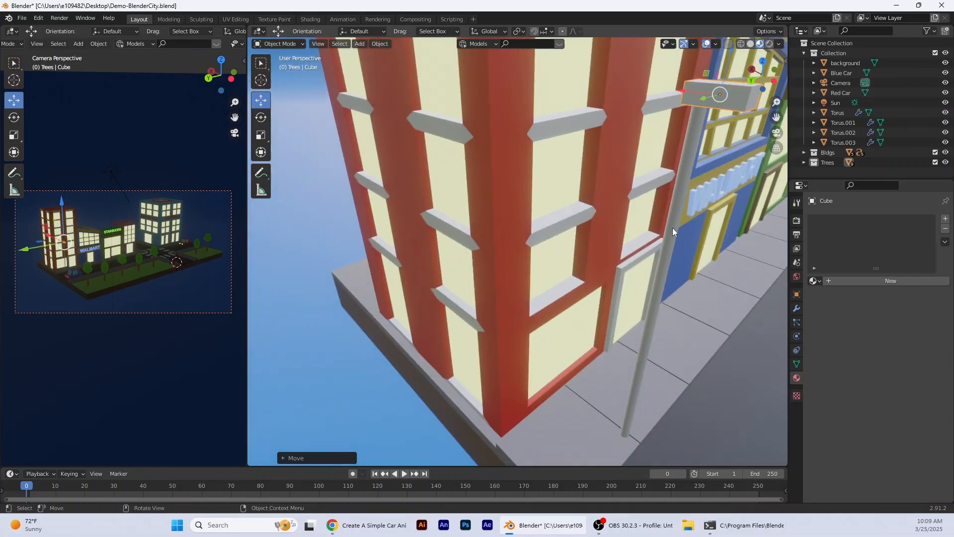
# In Edit Mode, cut an edge loop across the lamp head and shift it along X to just beside the pole.
pyautogui.moveTo(672, 228); pyautogui.dragTo(558, 133, button='middle')
pyautogui.moveTo(556, 204)
pyautogui.keyDown('shift'); pyautogui.mouseDown(button='middle')
pyautogui.moveTo(544, 234)
pyautogui.moveTo(569, 207)
pyautogui.mouseUp(button='middle'); pyautogui.keyUp('shift')
pyautogui.click(272, 45)
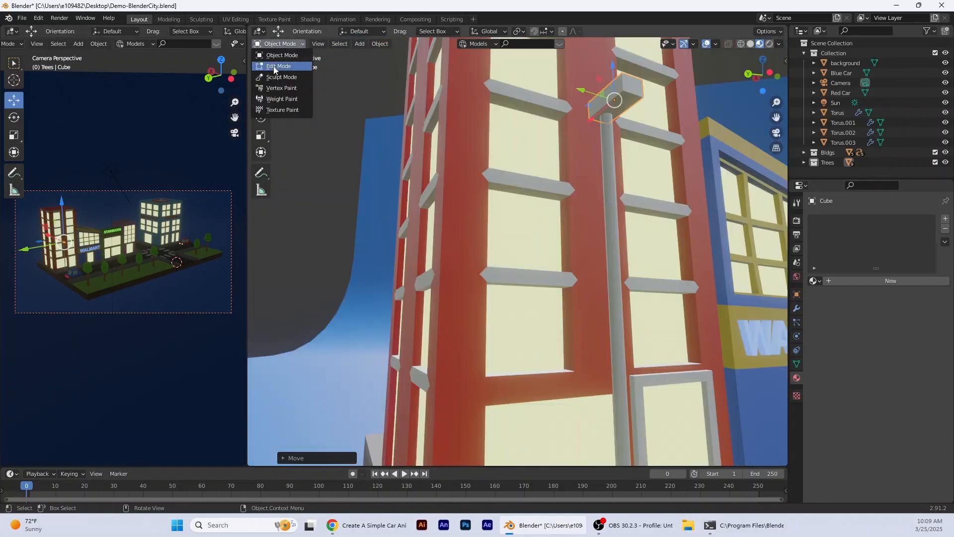
pyautogui.click(306, 64)
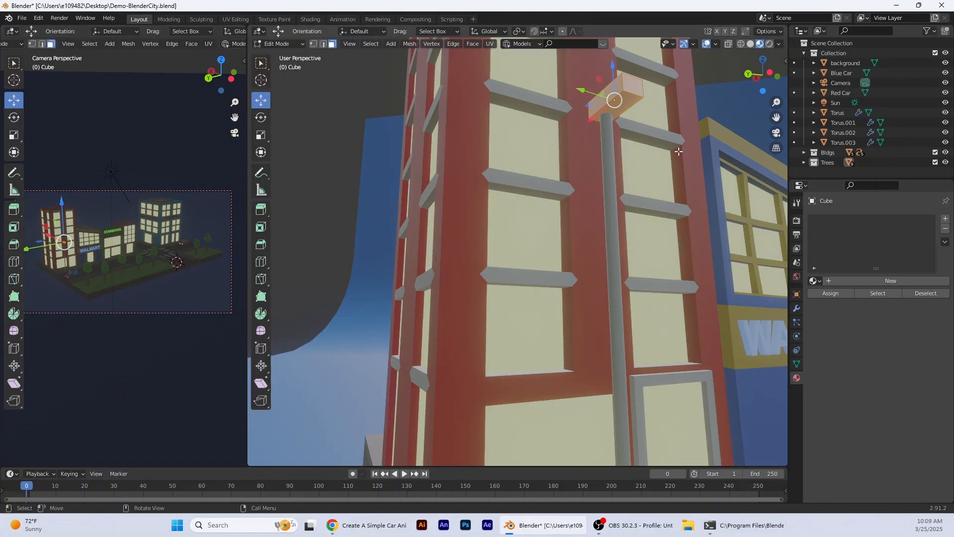
pyautogui.hotkey('ctrl', 'r')
pyautogui.click(592, 105)
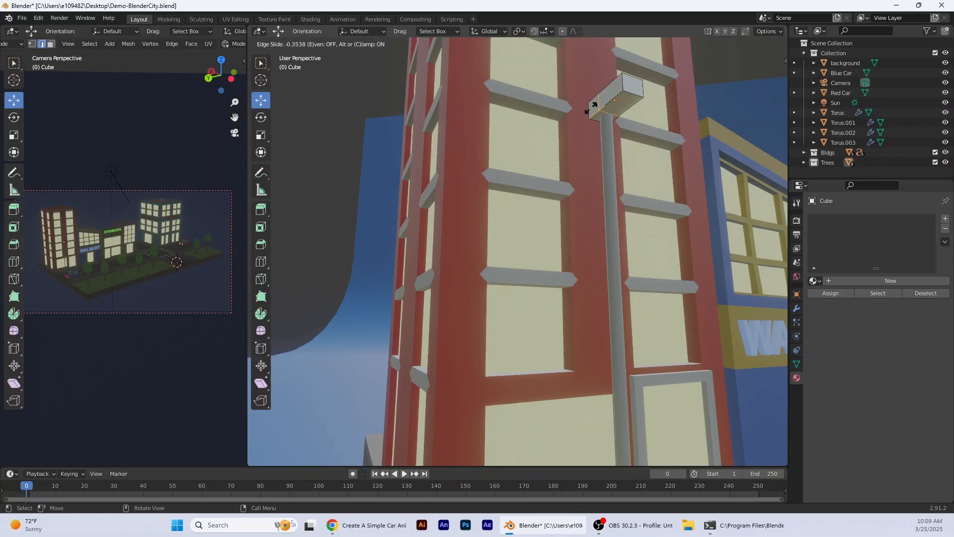
pyautogui.click(592, 107)
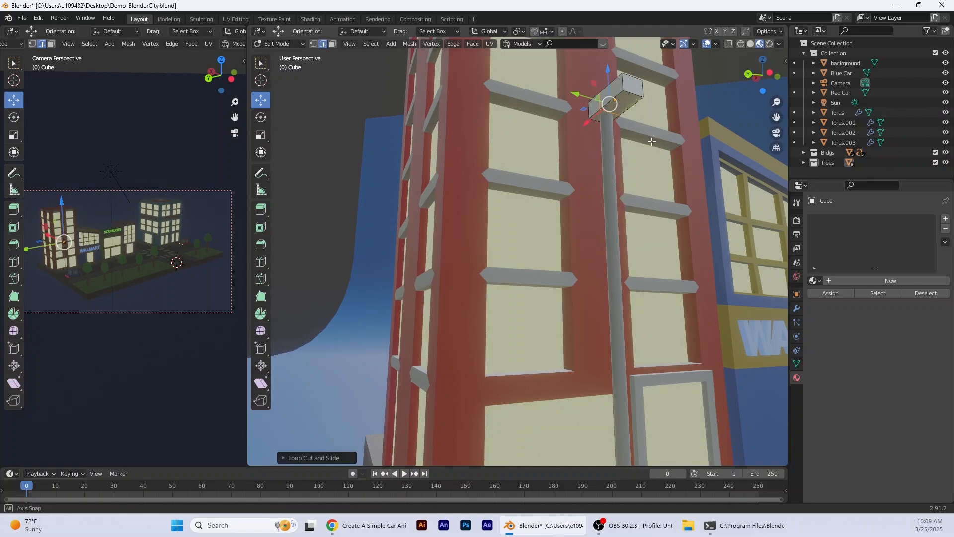
pyautogui.moveTo(592, 107); pyautogui.dragTo(628, 120, button='middle')
pyautogui.press('a')
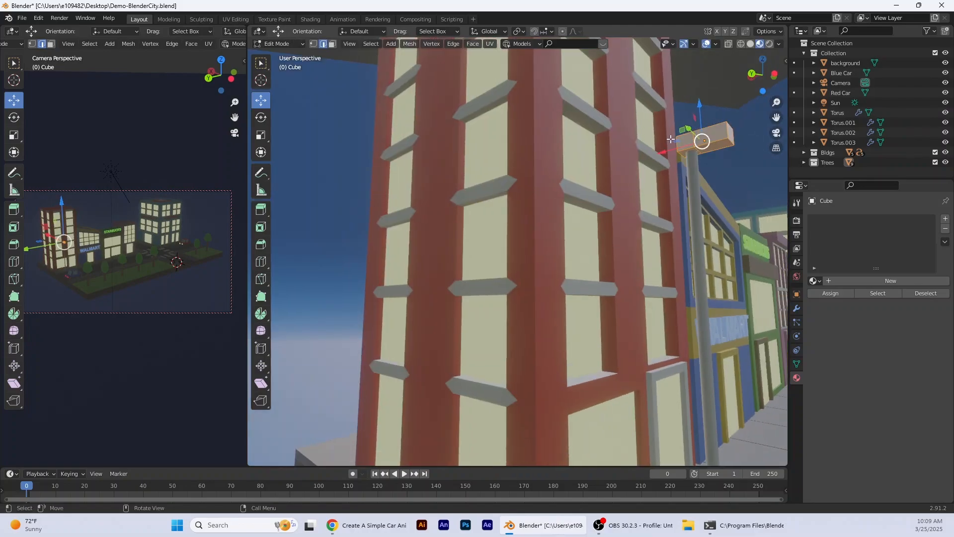
pyautogui.moveTo(663, 151); pyautogui.dragTo(668, 150)
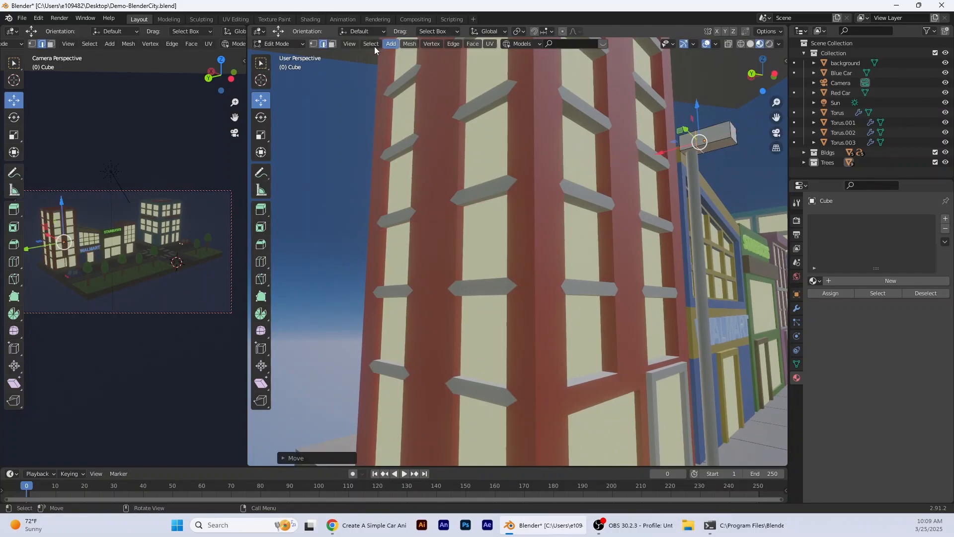
# Delete the lamp head's underside face beyond the pole and return to Object Mode.
pyautogui.click(333, 44)
pyautogui.click(710, 149)
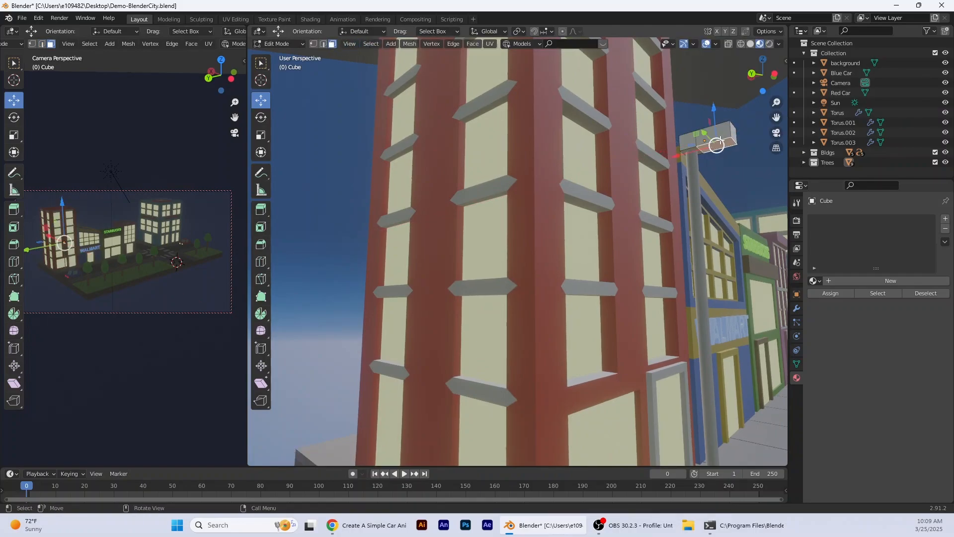
pyautogui.press('x')
pyautogui.click(675, 163)
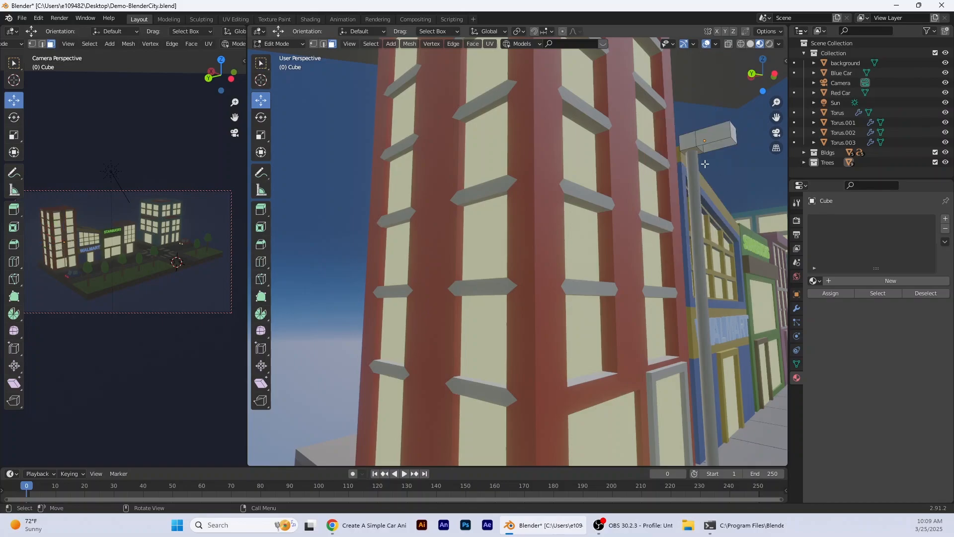
pyautogui.click(302, 45)
pyautogui.click(293, 57)
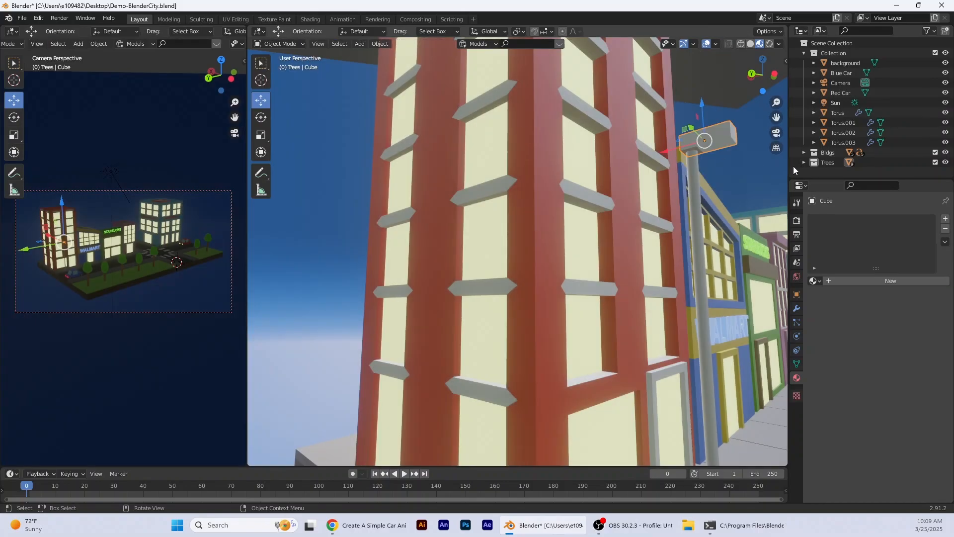
# Place the 3D cursor on the lamp head in the left orthographic view.
pyautogui.moveTo(741, 194); pyautogui.dragTo(704, 211, button='middle')
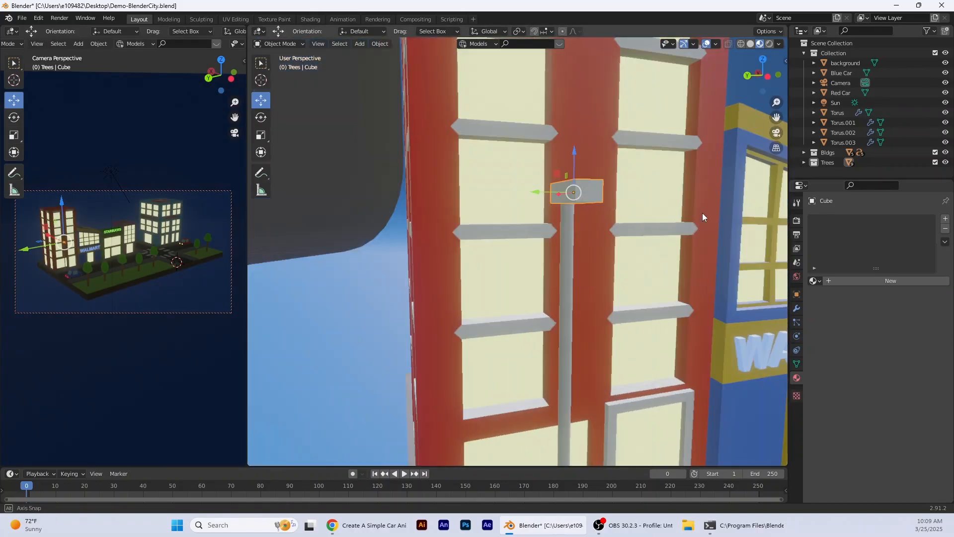
pyautogui.click(767, 80)
pyautogui.scroll(2, 584, 198)
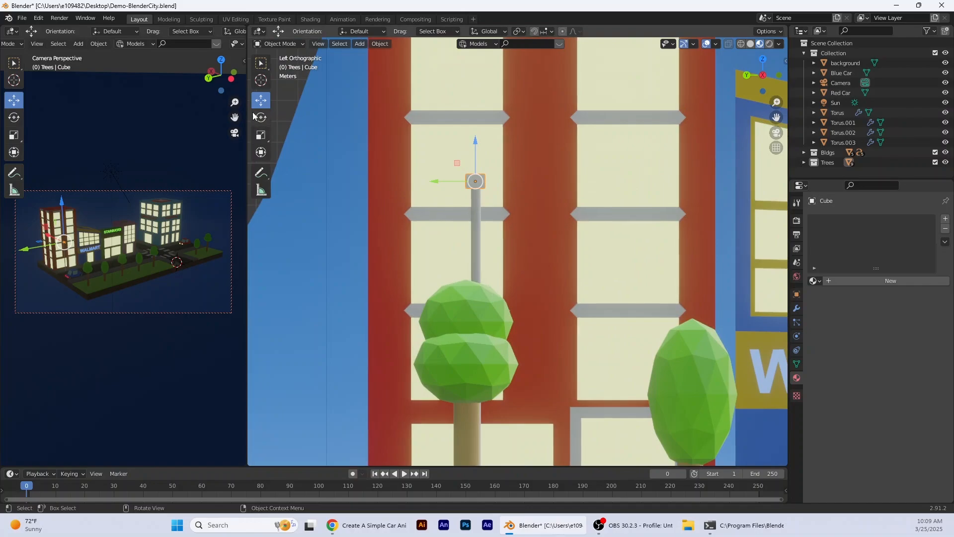
pyautogui.click(265, 88)
pyautogui.click(475, 181)
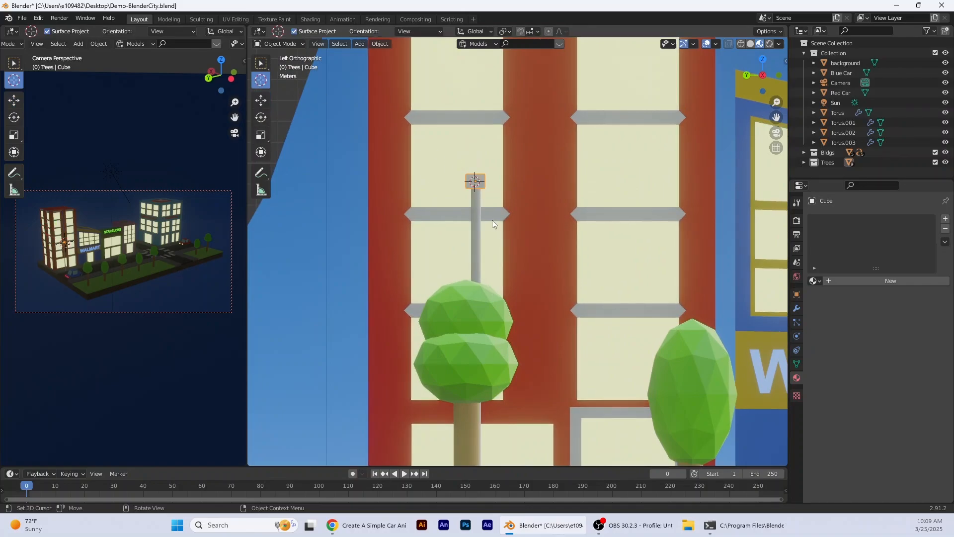
# Add an Area light at the 3D cursor and try to move it along X inside the lamp head.
pyautogui.click(380, 44)
pyautogui.click(359, 44)
pyautogui.click(360, 43)
pyautogui.moveTo(383, 177)
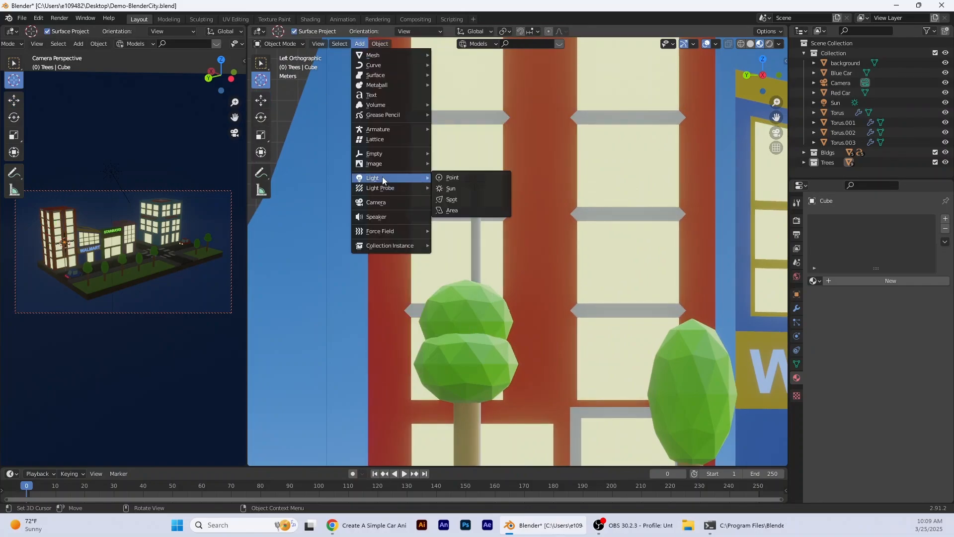
pyautogui.click(467, 213)
pyautogui.moveTo(512, 225); pyautogui.dragTo(368, 114, button='middle')
pyautogui.scroll(-3, 546, 229)
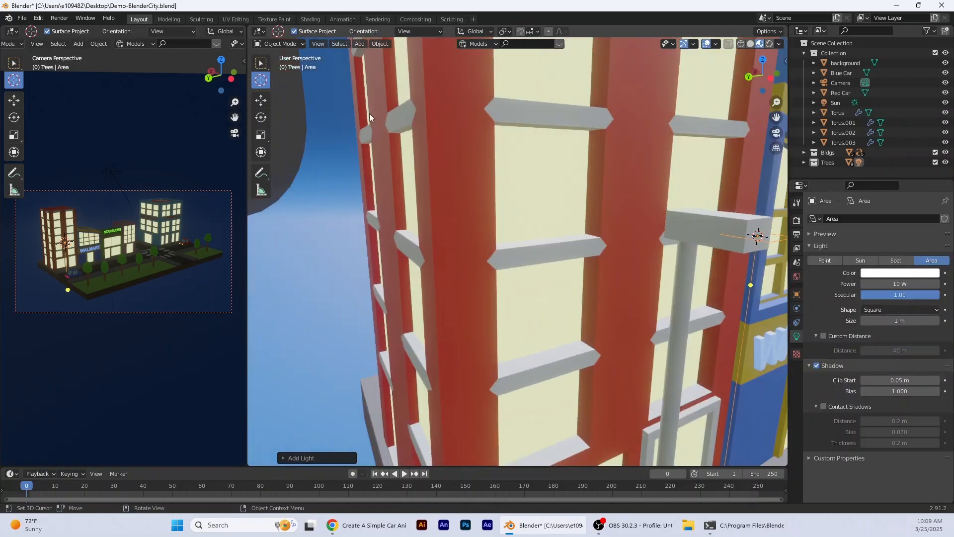
pyautogui.click(261, 100)
pyautogui.moveTo(719, 232); pyautogui.dragTo(724, 231)
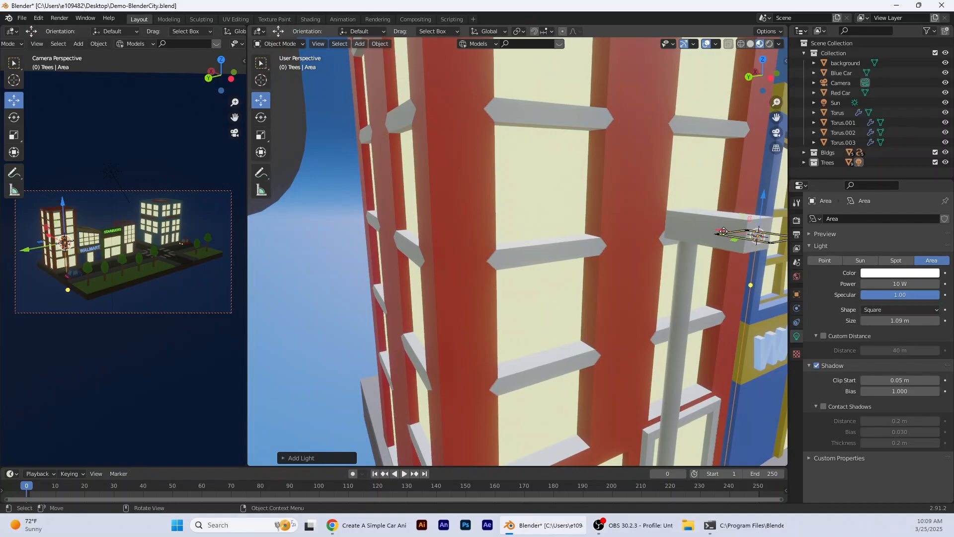
# Redo the addition of the Area light at the lamp head.
pyautogui.click(724, 237)
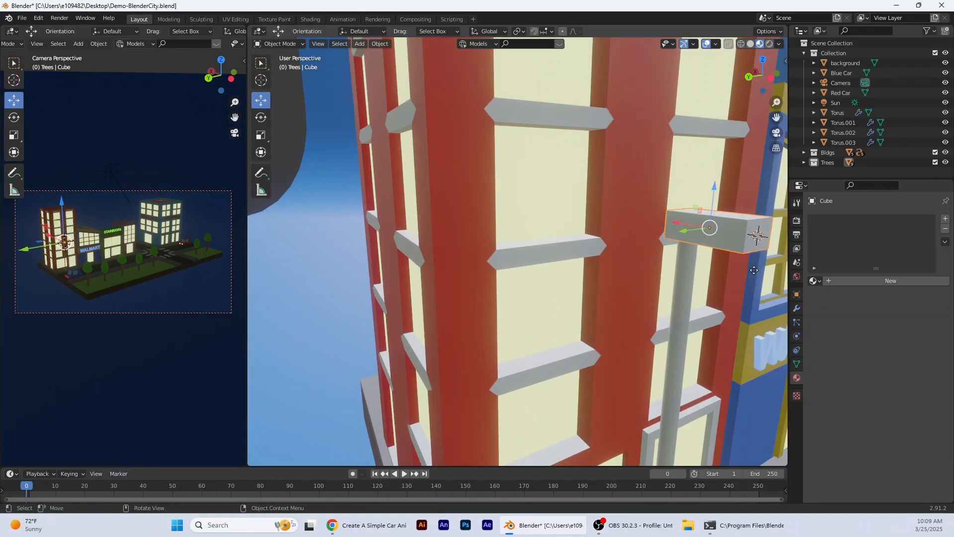
pyautogui.moveTo(738, 275); pyautogui.dragTo(723, 254, button='middle')
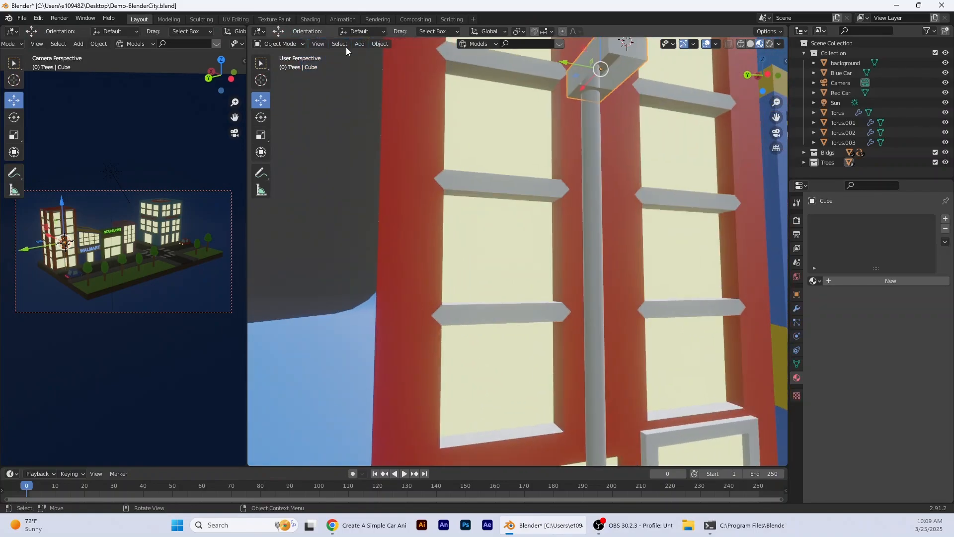
pyautogui.click(38, 18)
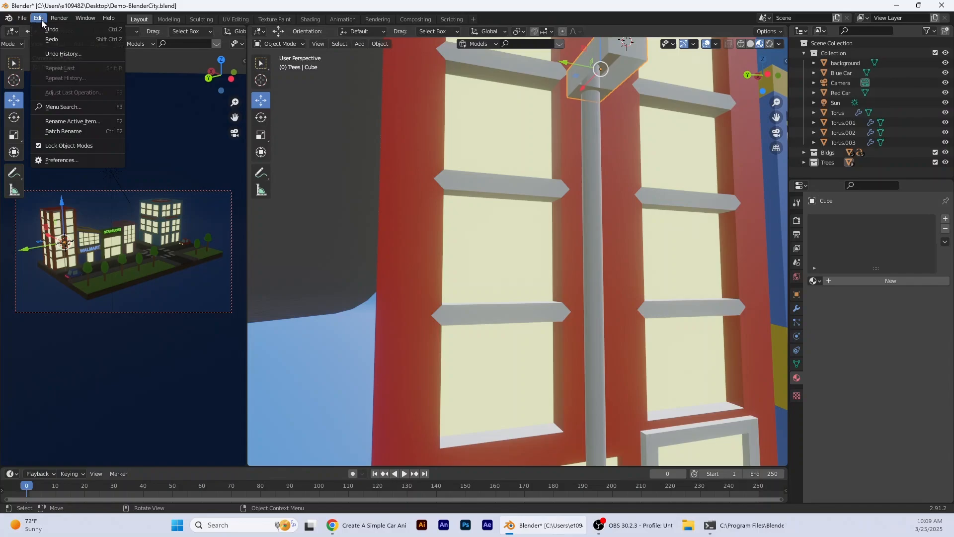
pyautogui.click(58, 41)
pyautogui.scroll(-5, 649, 138)
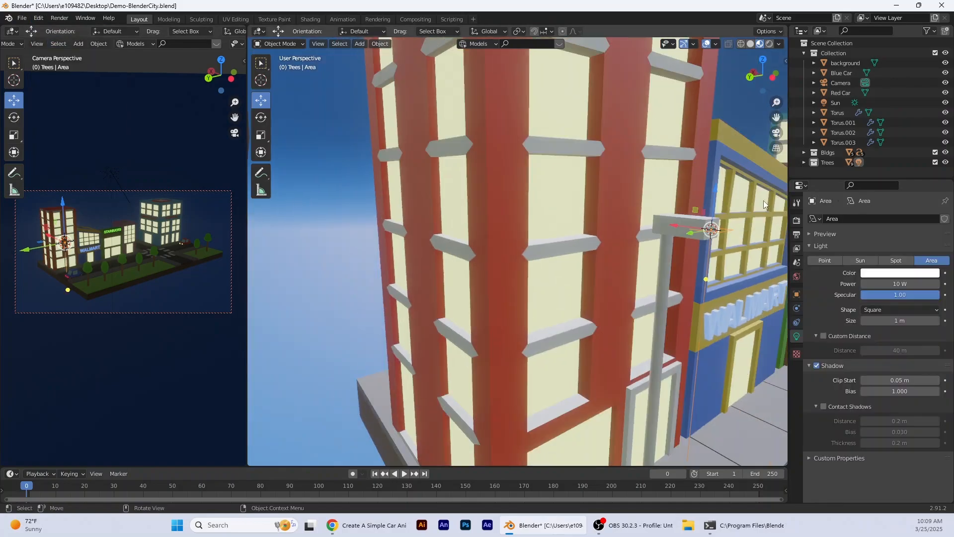
# Move the Area light along the X axis so it sits inside the lamp head.
pyautogui.press('g')
pyautogui.press('x')
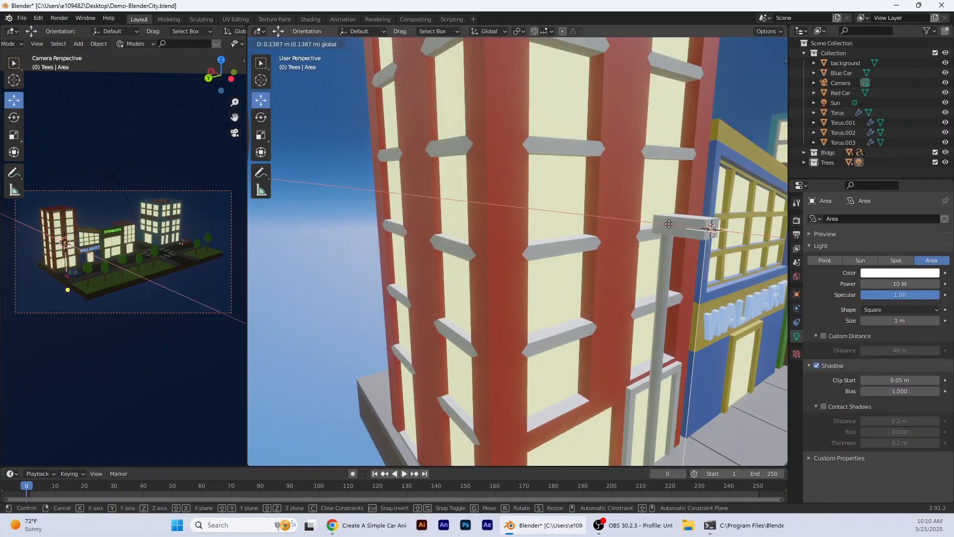
pyautogui.click(660, 222)
pyautogui.moveTo(691, 240); pyautogui.dragTo(664, 214, button='middle')
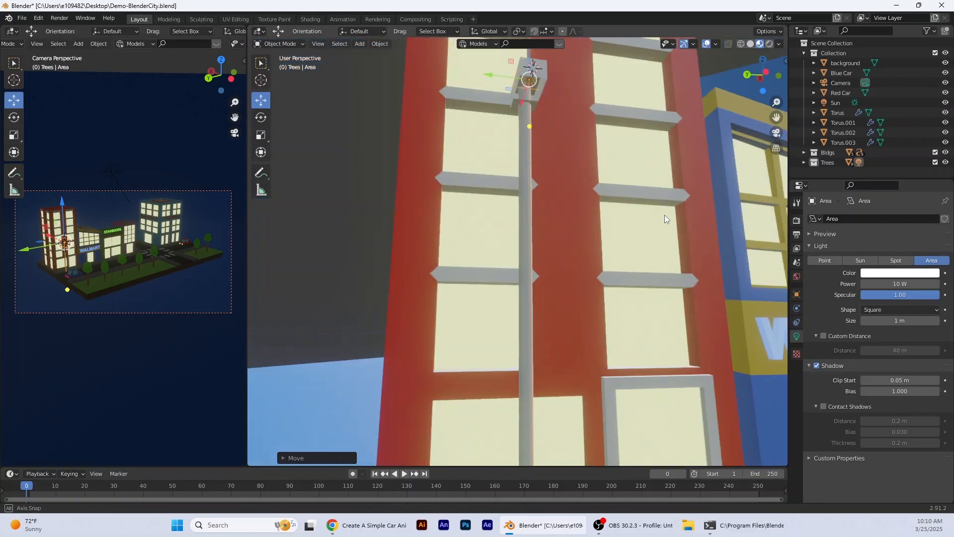
pyautogui.moveTo(535, 103); pyautogui.dragTo(463, 285, button='middle')
# Scale the Area light along its X axis to fit the lamp head.
pyautogui.click(262, 136)
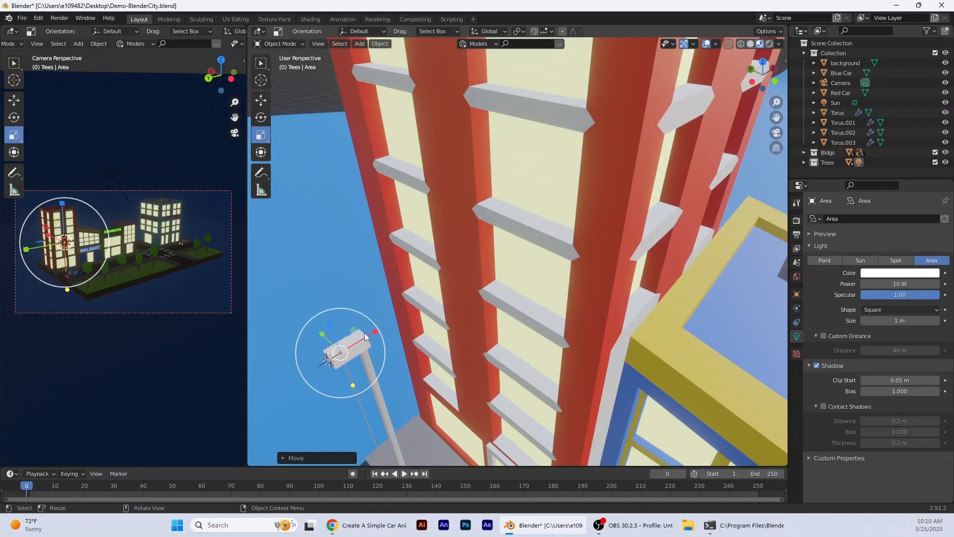
pyautogui.moveTo(374, 334); pyautogui.dragTo(388, 345)
pyautogui.moveTo(388, 345); pyautogui.dragTo(516, 193, button='middle')
# Reposition the Area light at the open underside of the lamp head, just beside the pole.
pyautogui.click(261, 100)
pyautogui.moveTo(490, 78); pyautogui.dragTo(534, 131)
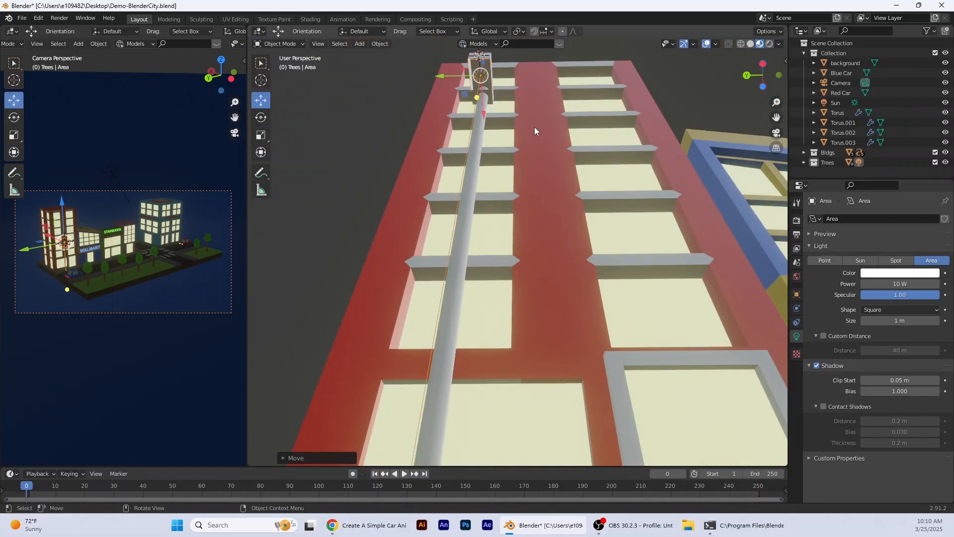
pyautogui.moveTo(337, 164); pyautogui.dragTo(334, 172)
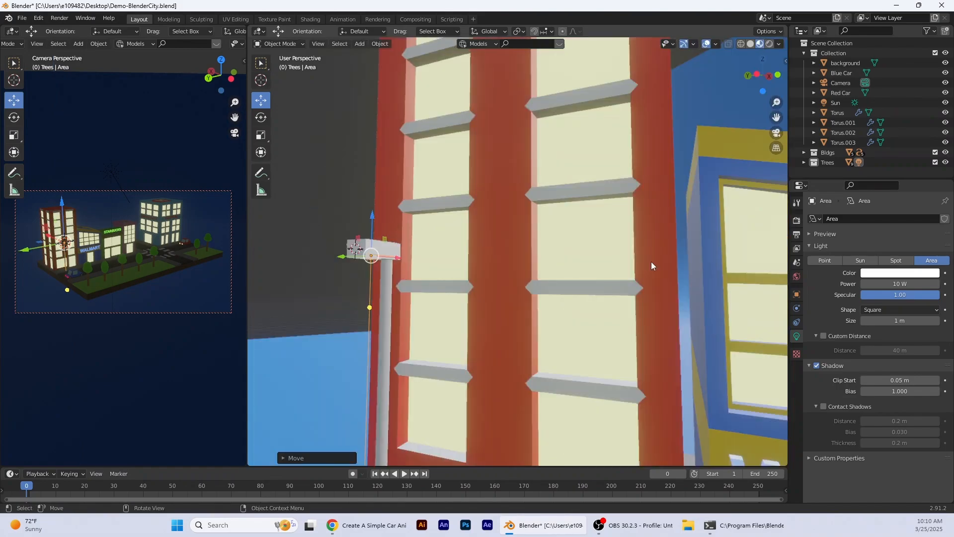
# Switch the main 3D viewport to Rendered shading to show the street light's effect.
pyautogui.click(895, 283)
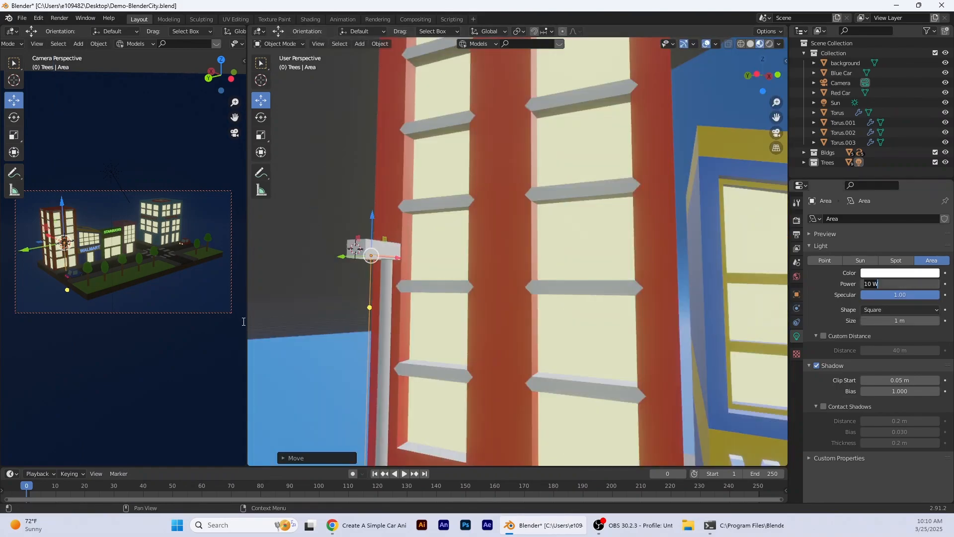
pyautogui.click(769, 44)
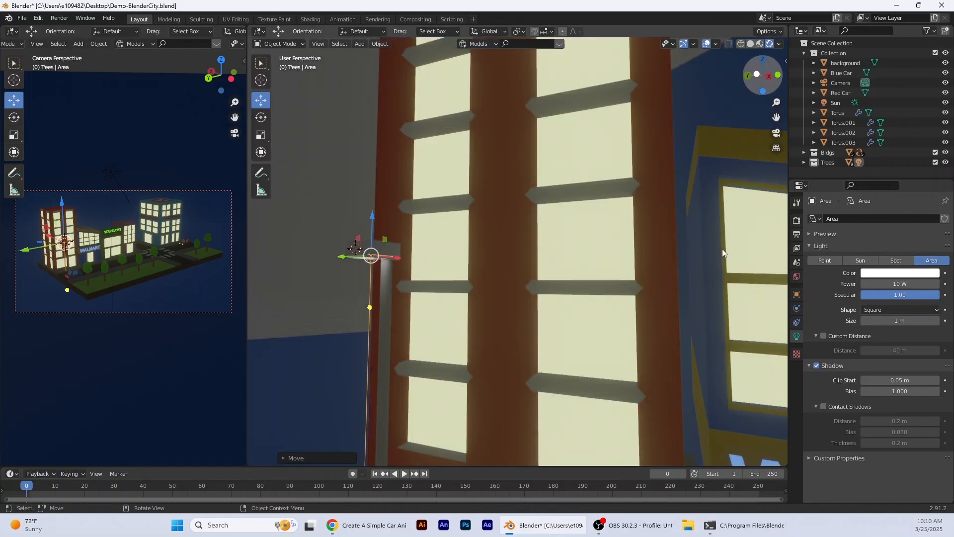
pyautogui.scroll(2, 724, 248)
pyautogui.scroll(-5, 728, 228)
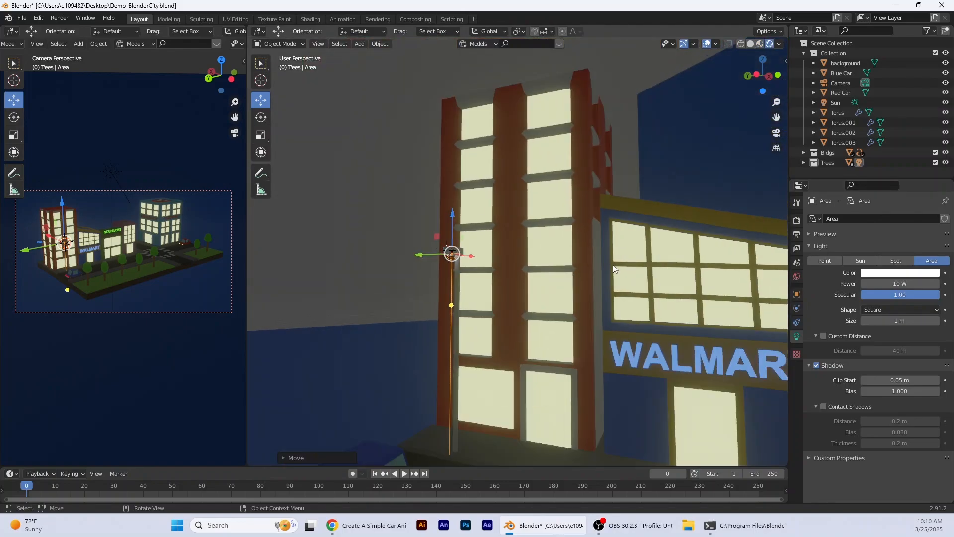
pyautogui.scroll(-2, 614, 271)
# Set the Area light's power to 2000 W.
pyautogui.click(899, 284)
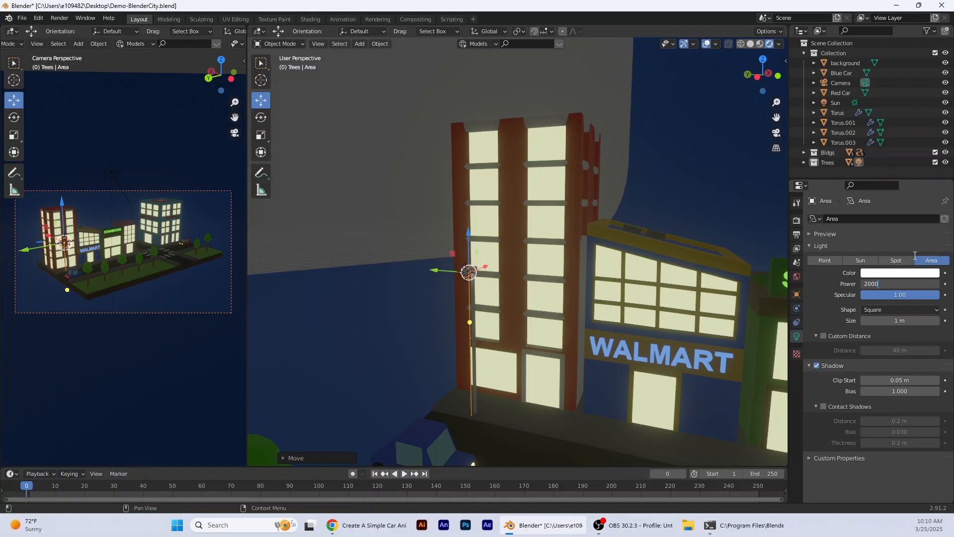
pyautogui.press('Return')
pyautogui.scroll(-4, 589, 318)
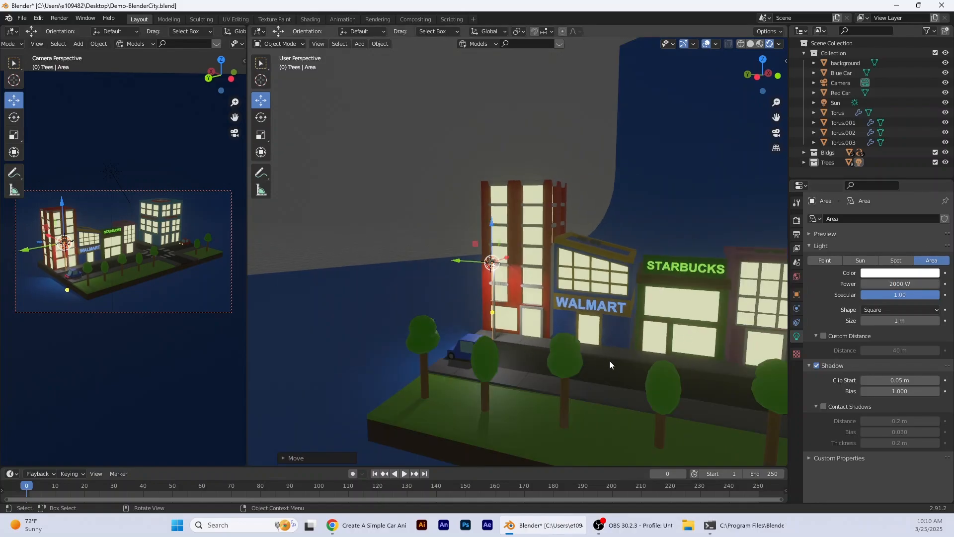
pyautogui.scroll(-2, 633, 366)
# Rotate the Area light slightly about the Y axis so it aims toward the street.
pyautogui.moveTo(616, 298); pyautogui.dragTo(502, 269, button='middle')
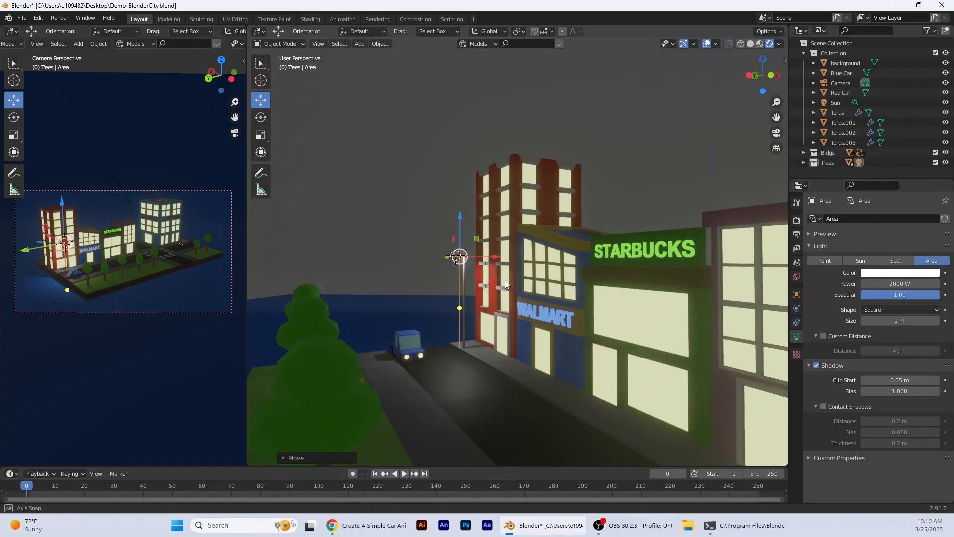
pyautogui.click(261, 118)
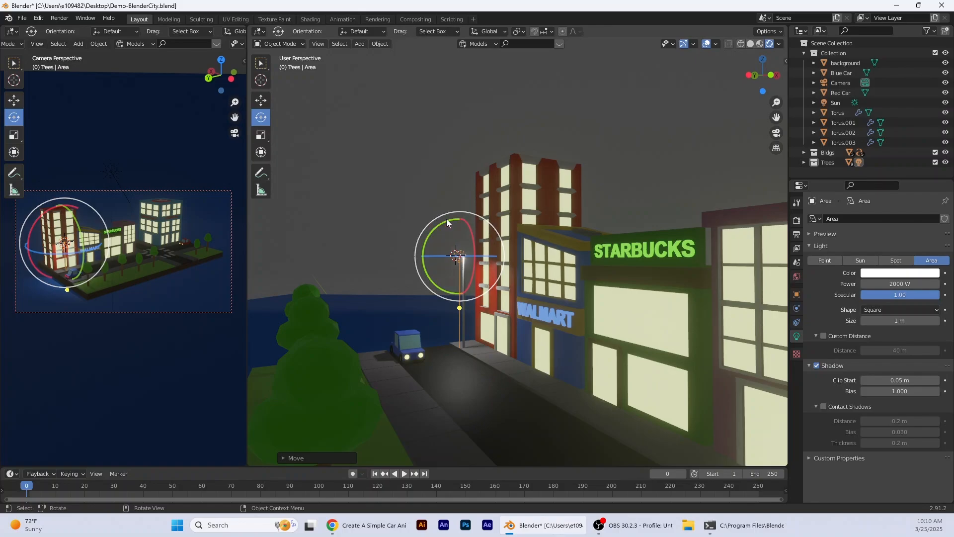
pyautogui.moveTo(446, 220); pyautogui.dragTo(454, 219)
pyautogui.scroll(-2, 481, 318)
pyautogui.moveTo(531, 328); pyautogui.dragTo(666, 351, button='middle')
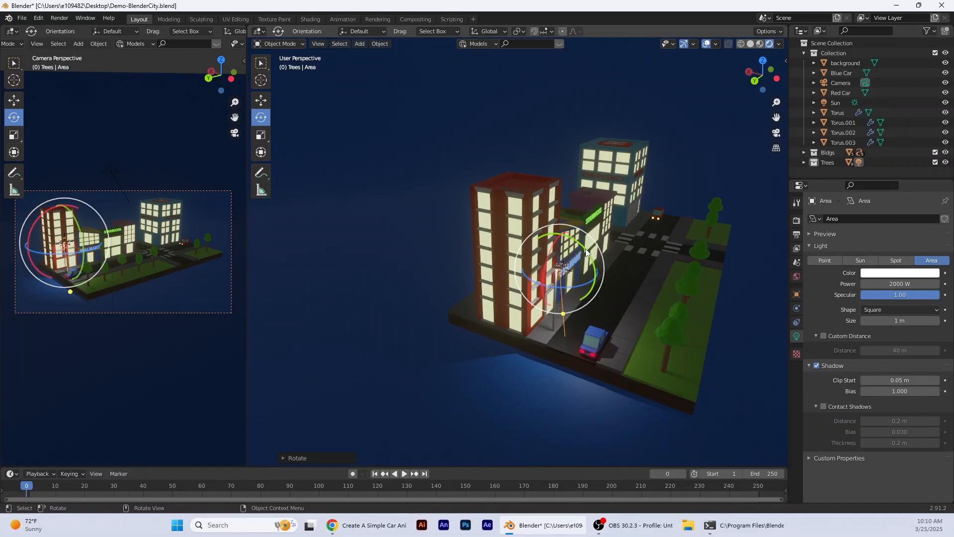
pyautogui.click(586, 248)
pyautogui.click(649, 369)
pyautogui.moveTo(649, 366); pyautogui.dragTo(639, 343, button='middle')
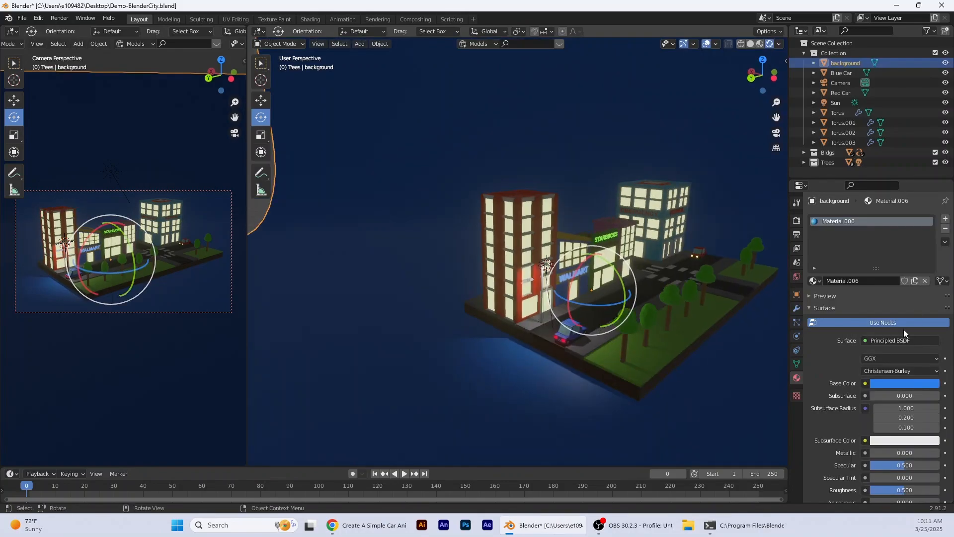
# Select the street light's Area light again and raise its power to 3000 W.
pyautogui.click(547, 265)
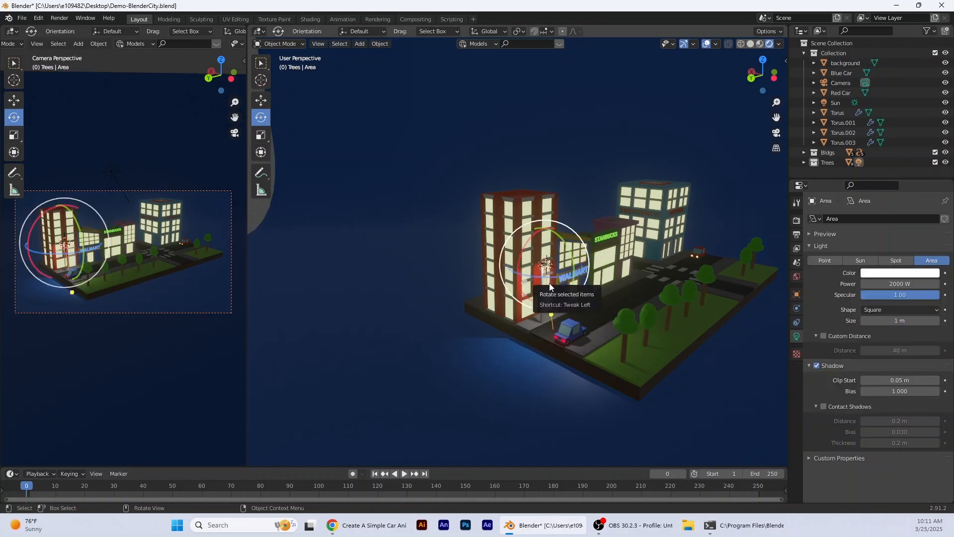
pyautogui.click(901, 283)
pyautogui.write('000')
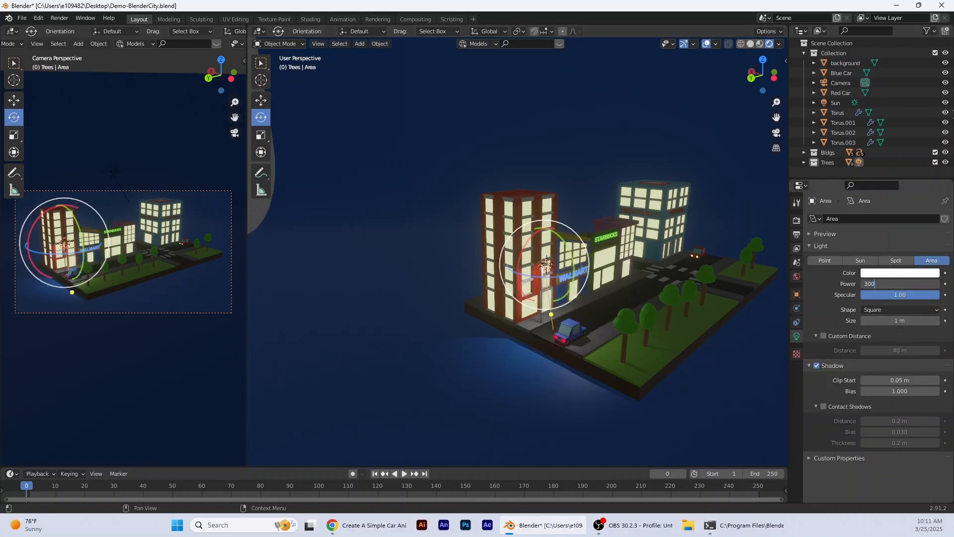
pyautogui.press('Return')
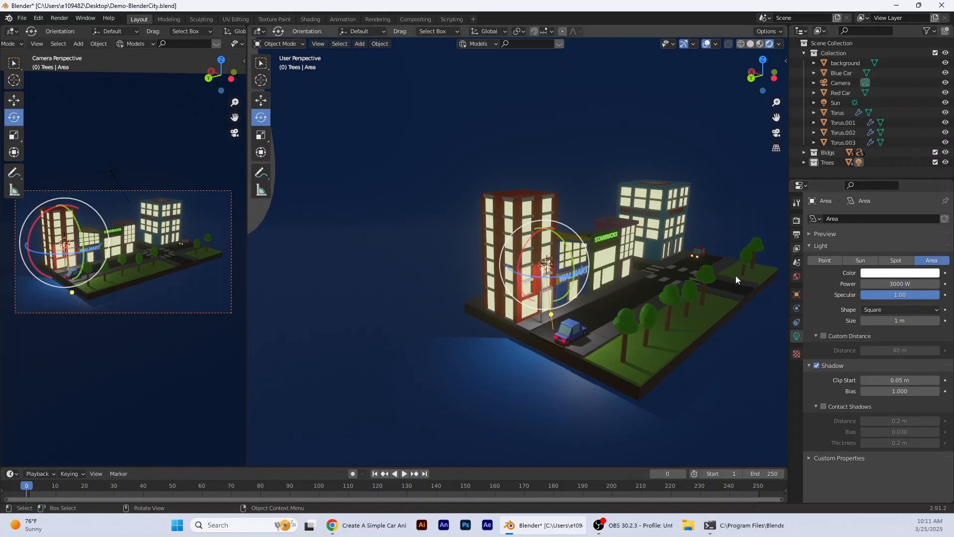
# Duplicate the lamp head, pole and Area light together about -29.5 m along Y, placing the copy between Walmart and Starbucks.
pyautogui.moveTo(735, 279)
pyautogui.mouseDown(button='middle')
pyautogui.moveTo(762, 277)
pyautogui.moveTo(745, 282)
pyautogui.mouseUp(button='middle')
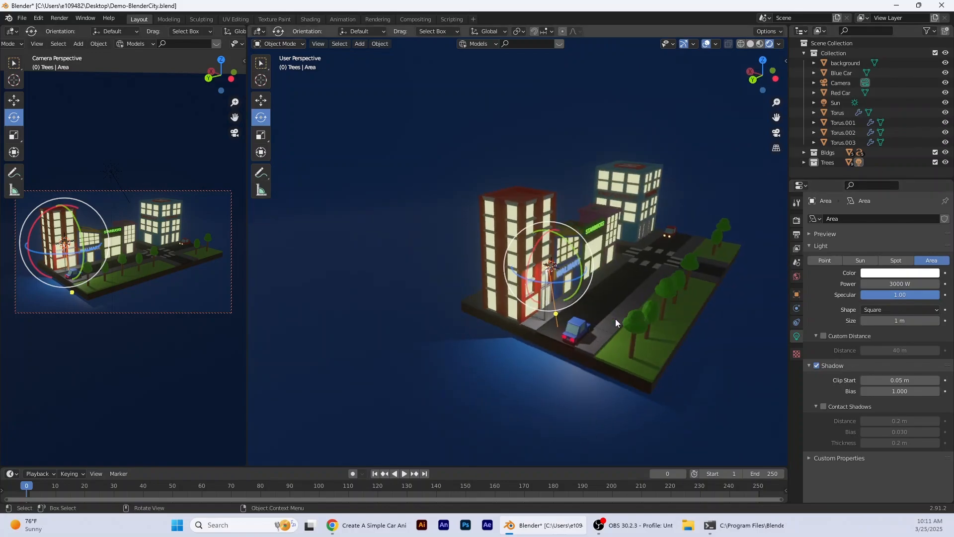
pyautogui.scroll(1, 615, 319)
pyautogui.scroll(4, 589, 303)
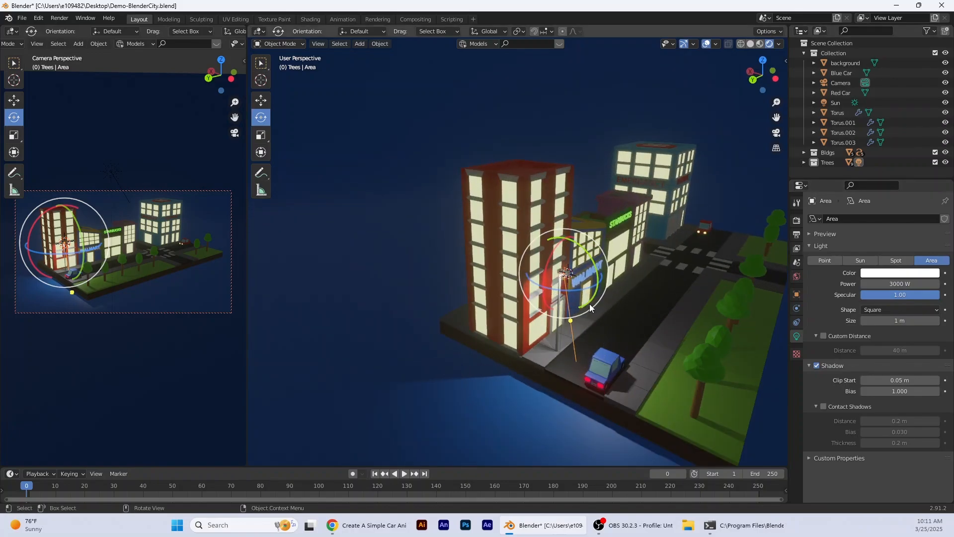
pyautogui.scroll(2, 669, 336)
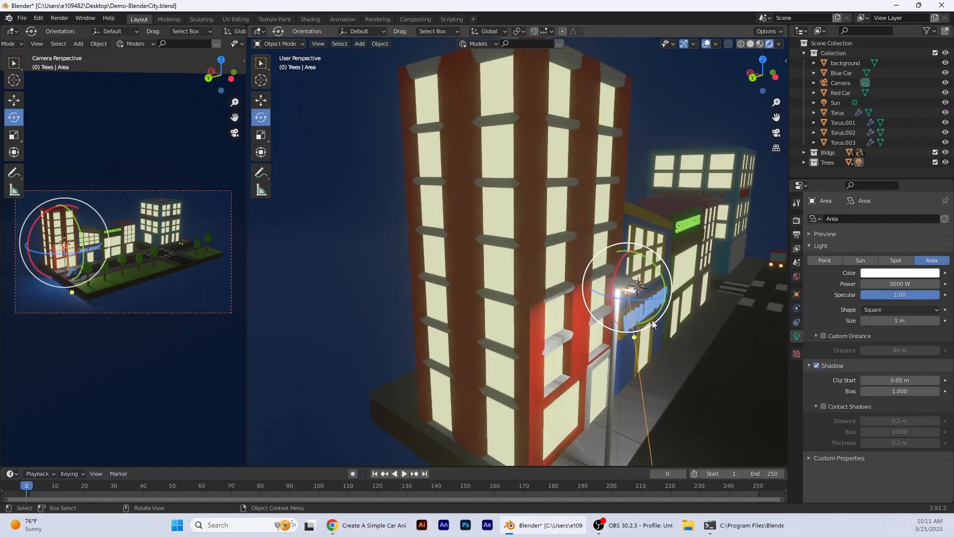
pyautogui.click(653, 291)
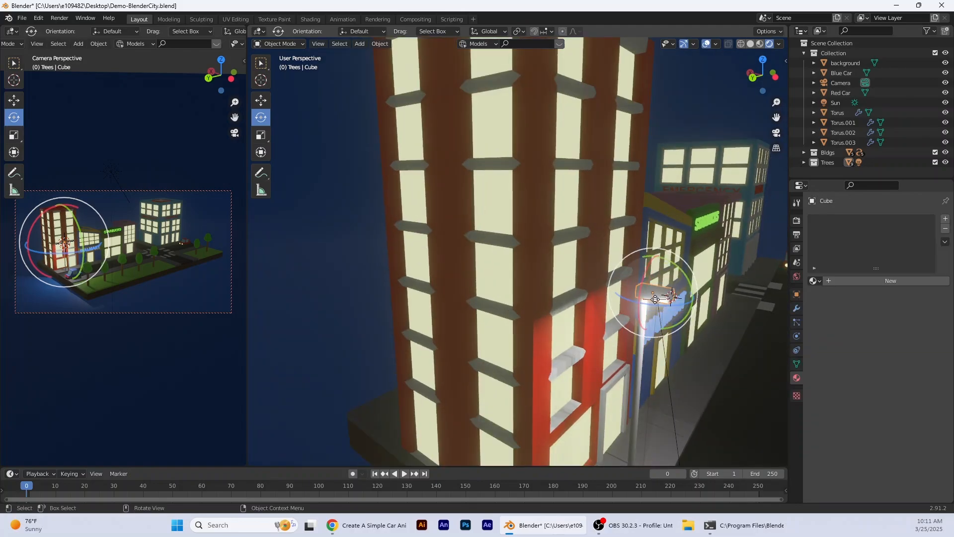
pyautogui.click(644, 328)
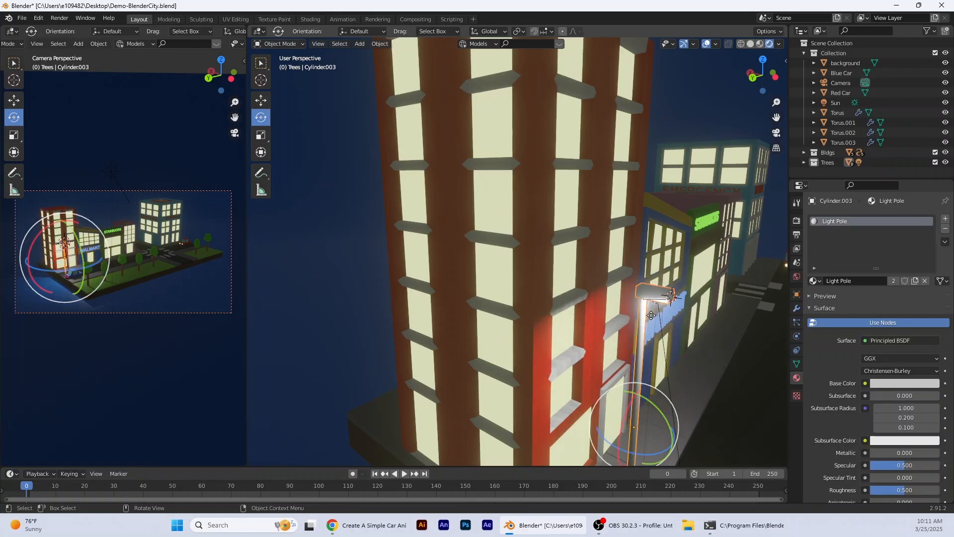
pyautogui.click(660, 312)
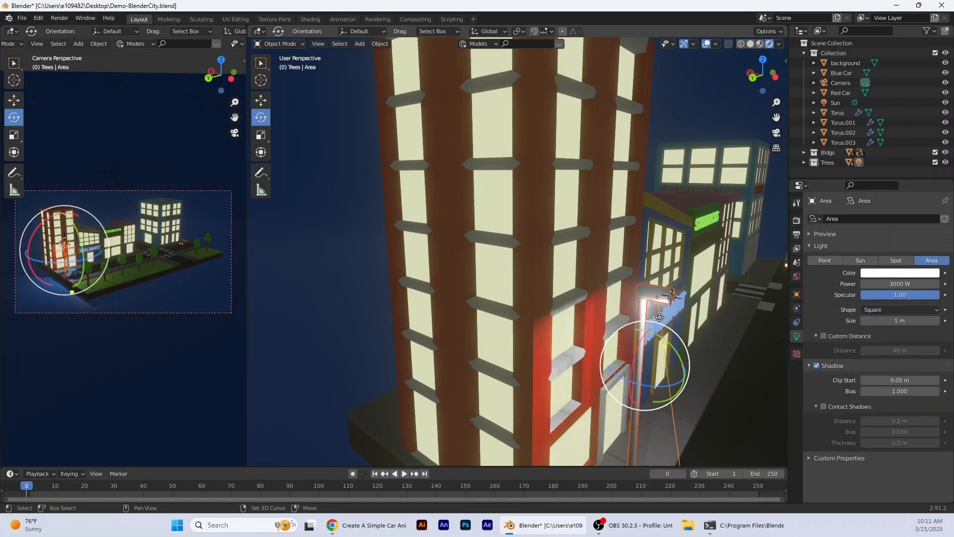
pyautogui.moveTo(627, 358); pyautogui.dragTo(706, 352, button='middle')
pyautogui.hotkey('shift', 'd')
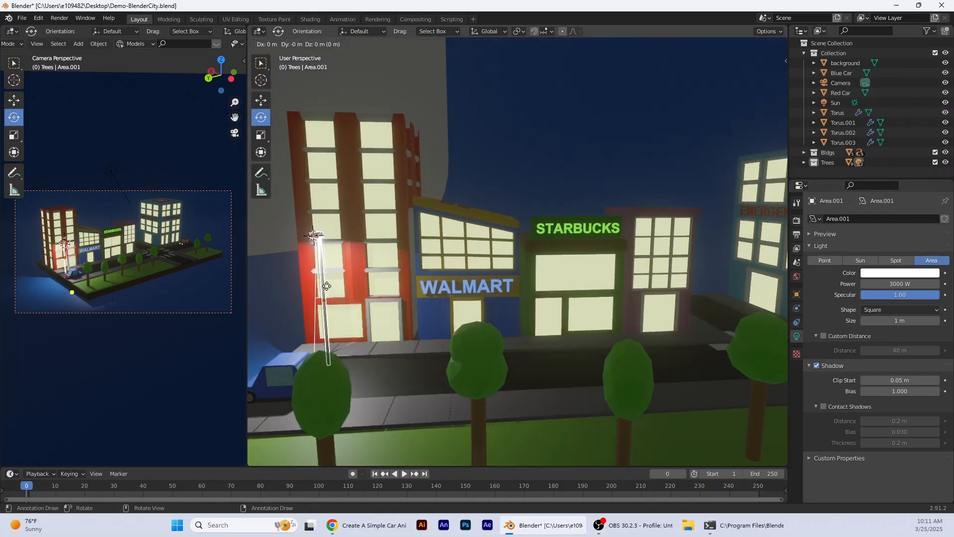
pyautogui.press('y')
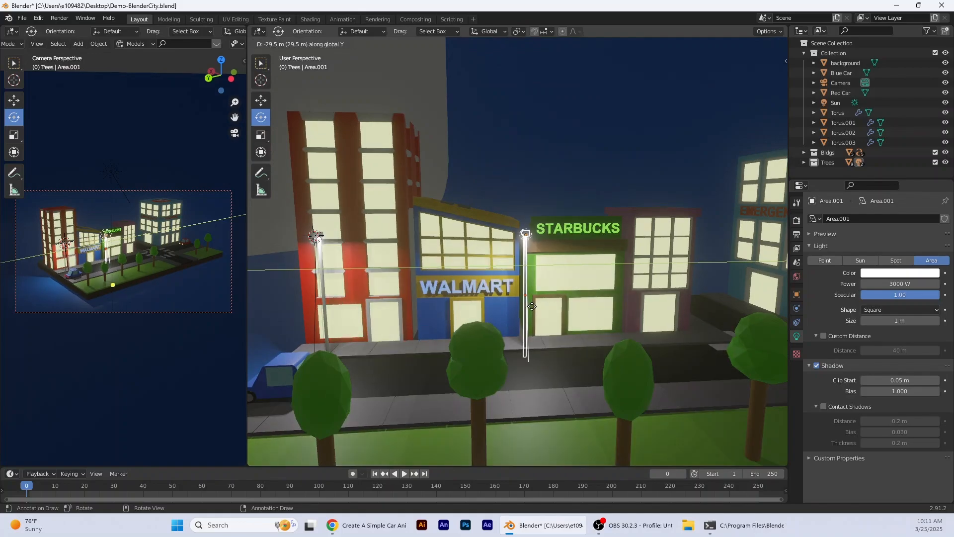
pyautogui.click(533, 306)
# Duplicate the second street light about -32.7 m along Y to the sidewalk corner near the crosswalk.
pyautogui.scroll(-3, 533, 305)
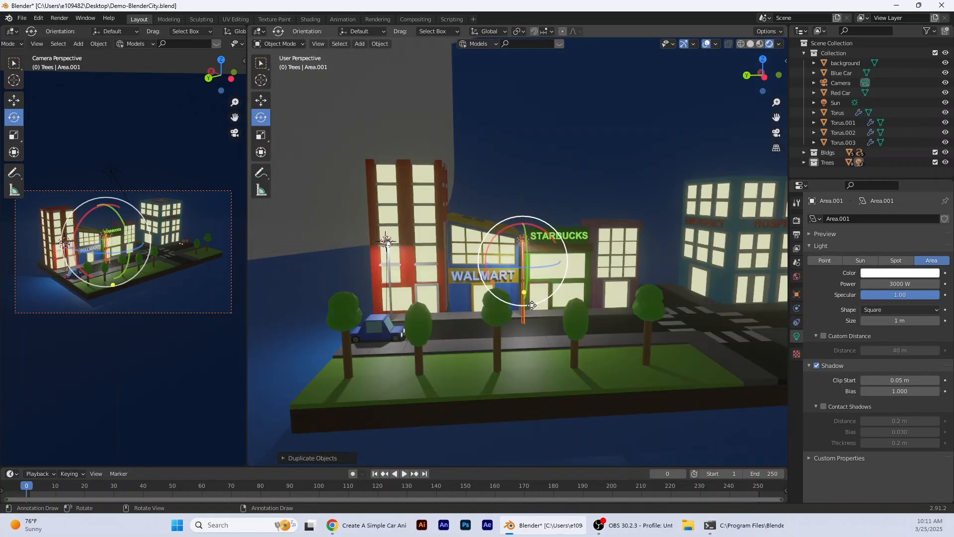
pyautogui.hotkey('shift', 'd')
pyautogui.press('y')
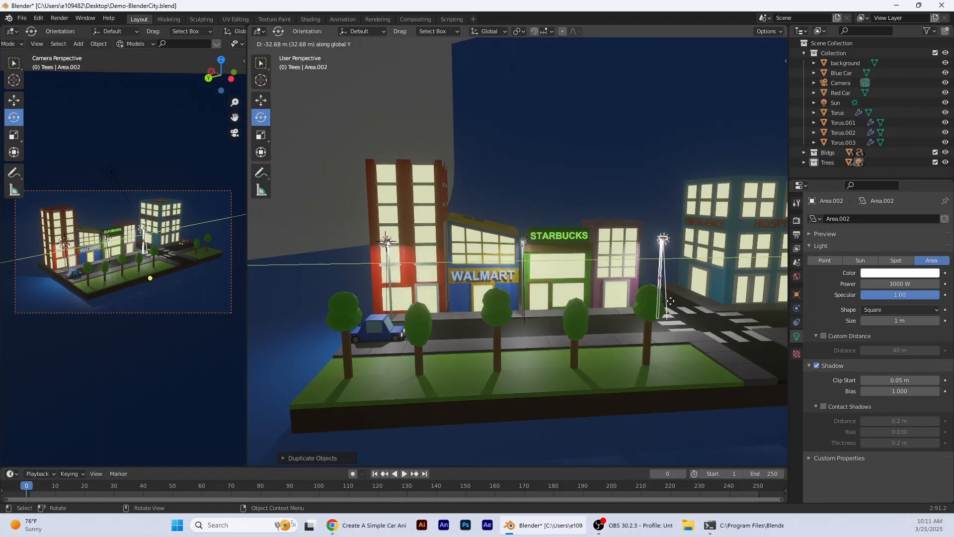
pyautogui.click(671, 300)
# Duplicate the crosswalk street light along Y across the intersection, placing the copy in front of the hospital near the red car.
pyautogui.scroll(-2, 671, 300)
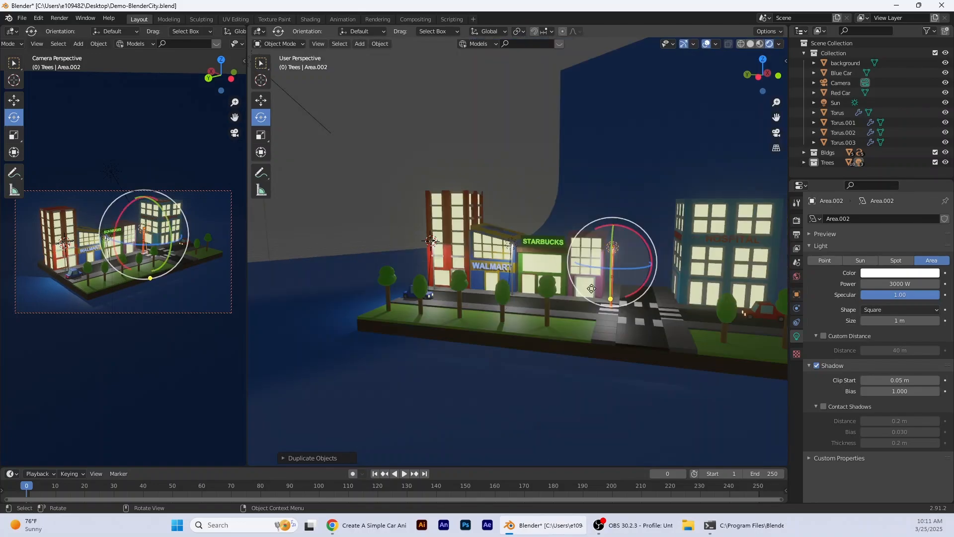
pyautogui.hotkey('shift', 'd')
pyautogui.press('y')
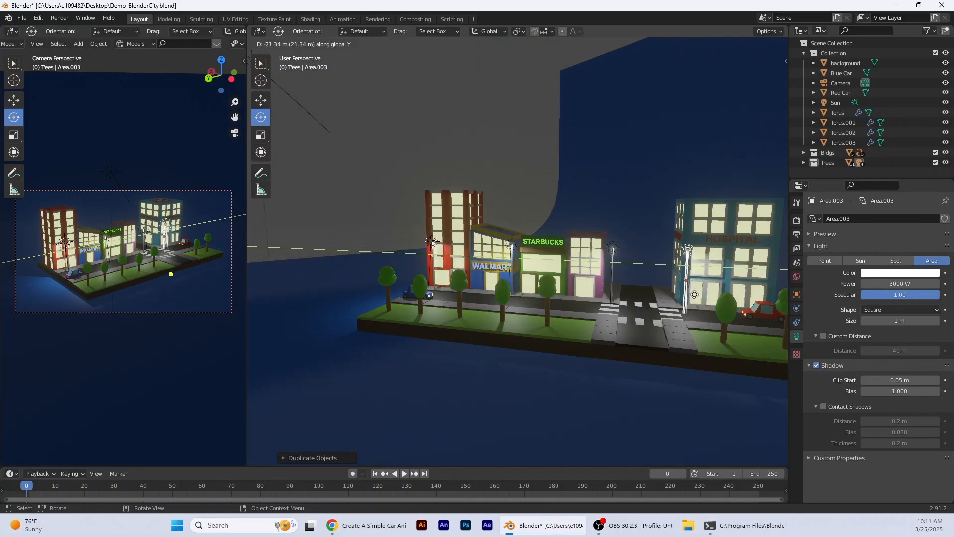
pyautogui.click(713, 294)
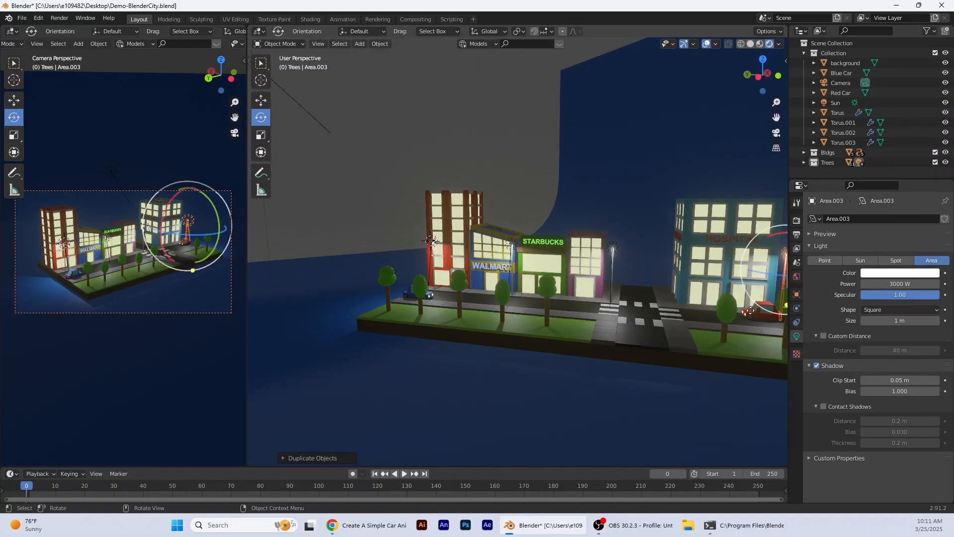
pyautogui.moveTo(714, 294); pyautogui.dragTo(585, 307, button='middle')
pyautogui.scroll(2, 585, 307)
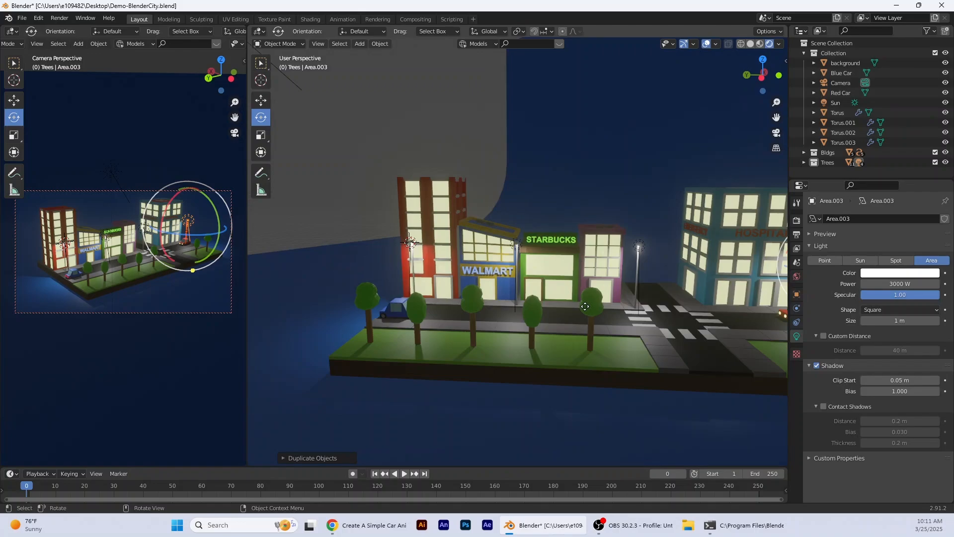
# Duplicate the hospital street light about -15.26 m along X to the other side of the road and rotate the copy.
pyautogui.moveTo(585, 306); pyautogui.dragTo(508, 271, button='middle')
pyautogui.scroll(-4, 509, 271)
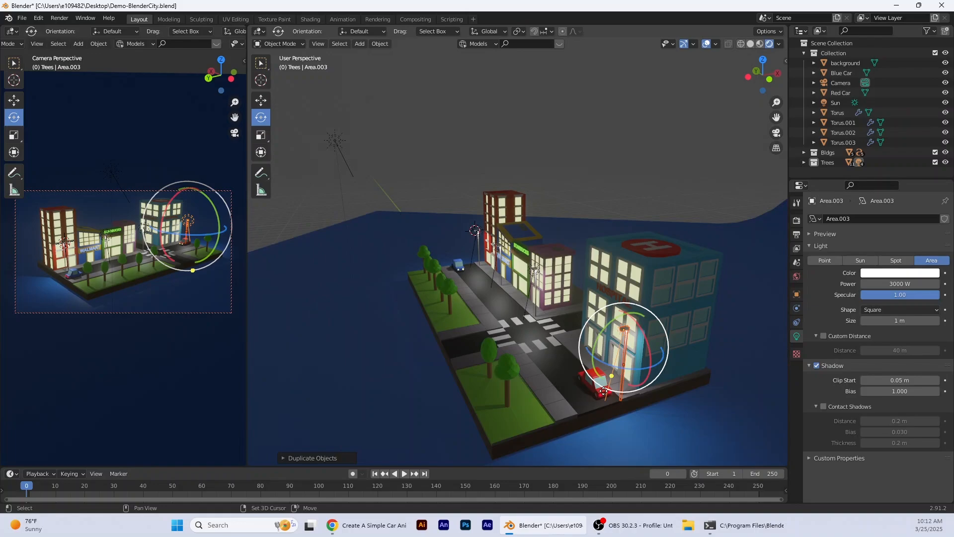
pyautogui.hotkey('shift', 'd')
pyautogui.press('x')
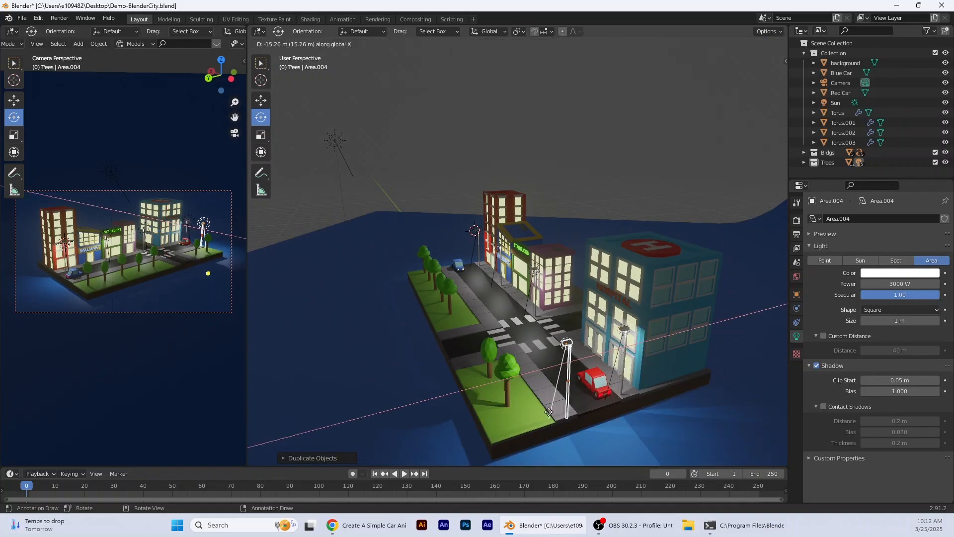
pyautogui.click(549, 412)
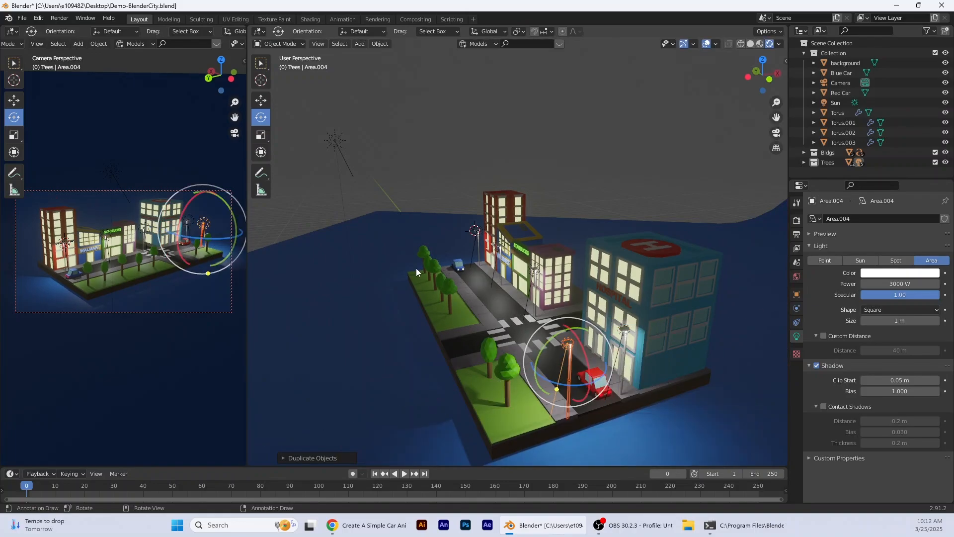
pyautogui.moveTo(570, 377); pyautogui.dragTo(542, 172)
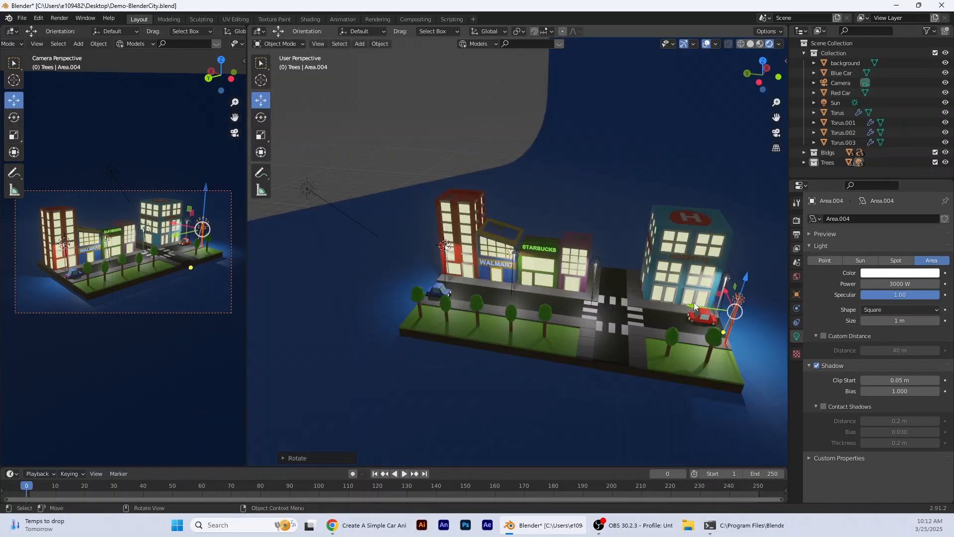
# Move the rotated street light along Y to the crosswalk corner and duplicate it farther along the tree-lined sidewalk.
pyautogui.moveTo(694, 302); pyautogui.dragTo(592, 307)
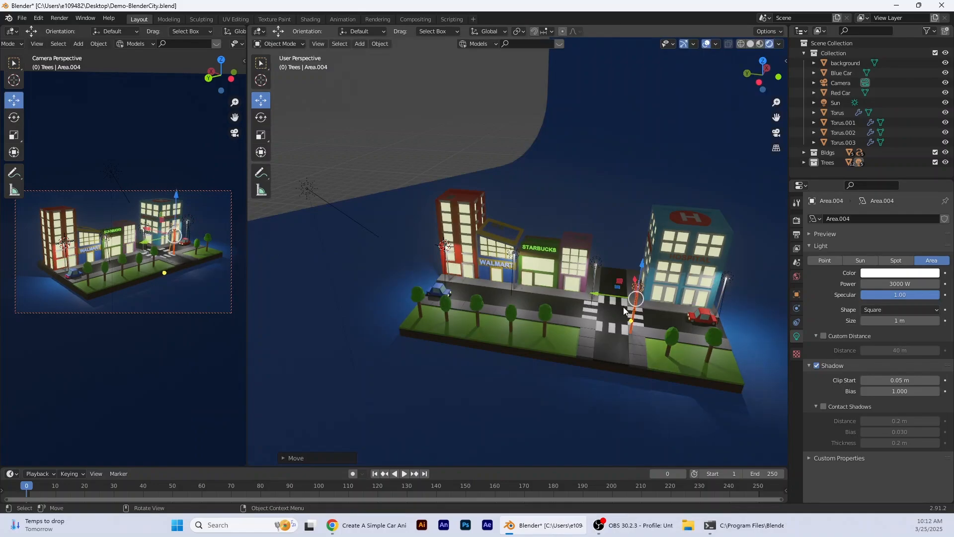
pyautogui.hotkey('shift', 'd')
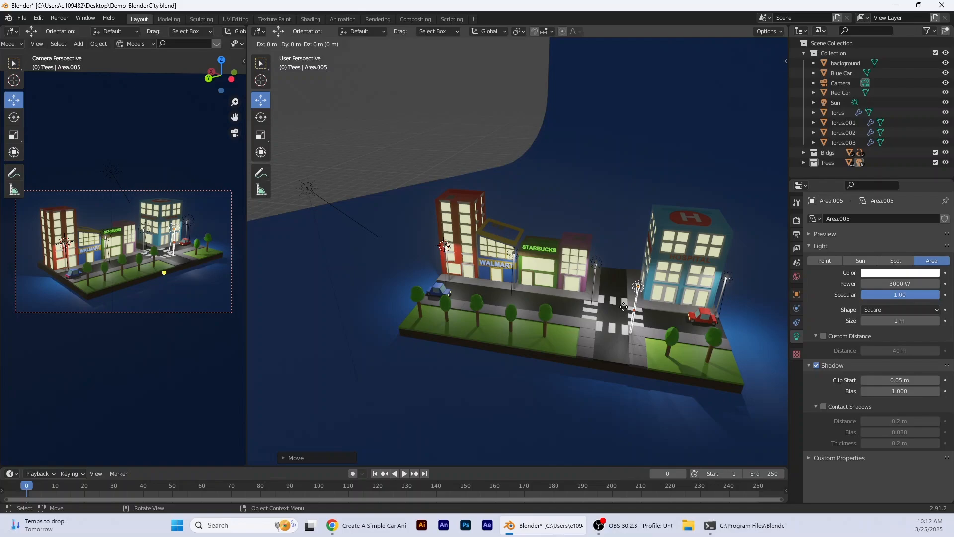
pyautogui.click(535, 300)
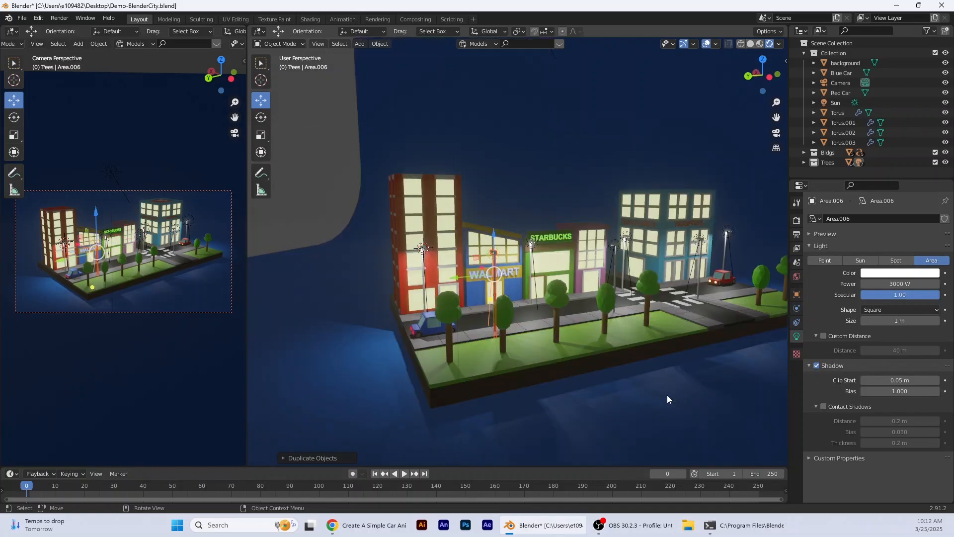
# Create a new collection under the Scene Collection and name it Lights.
pyautogui.click(808, 165)
pyautogui.scroll(-1, 851, 135)
pyautogui.scroll(1, 850, 120)
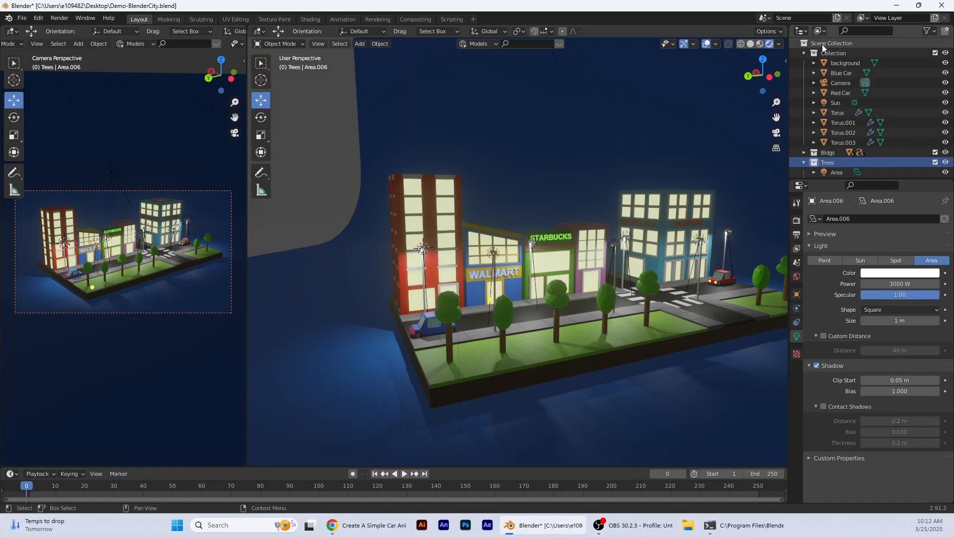
pyautogui.click(827, 43)
pyautogui.rightClick(827, 42)
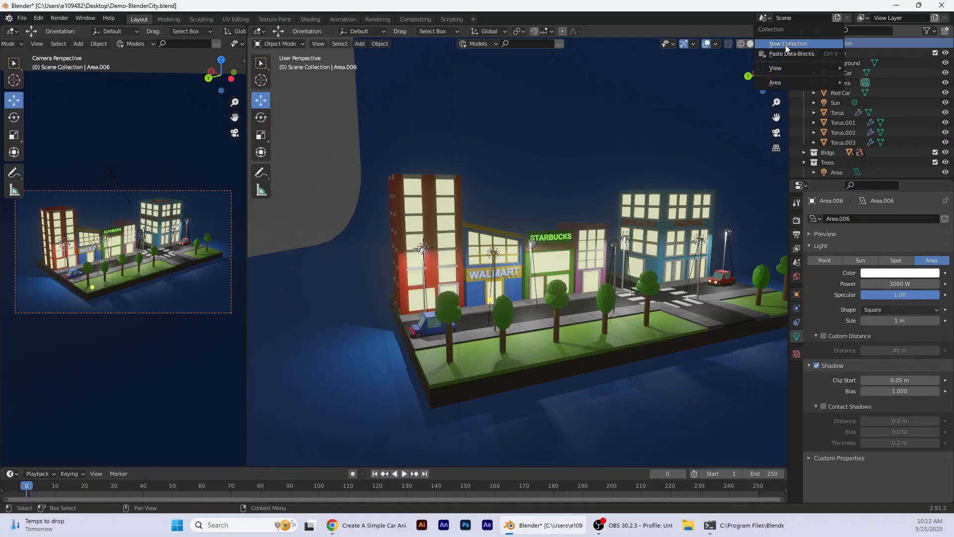
pyautogui.click(785, 45)
pyautogui.scroll(-10, 840, 71)
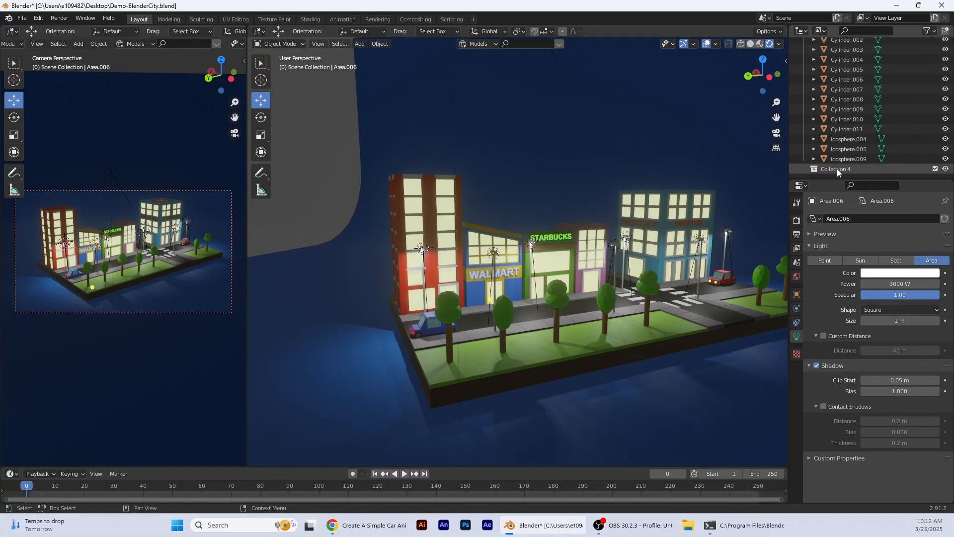
pyautogui.doubleClick(837, 168)
pyautogui.write('Ligs')
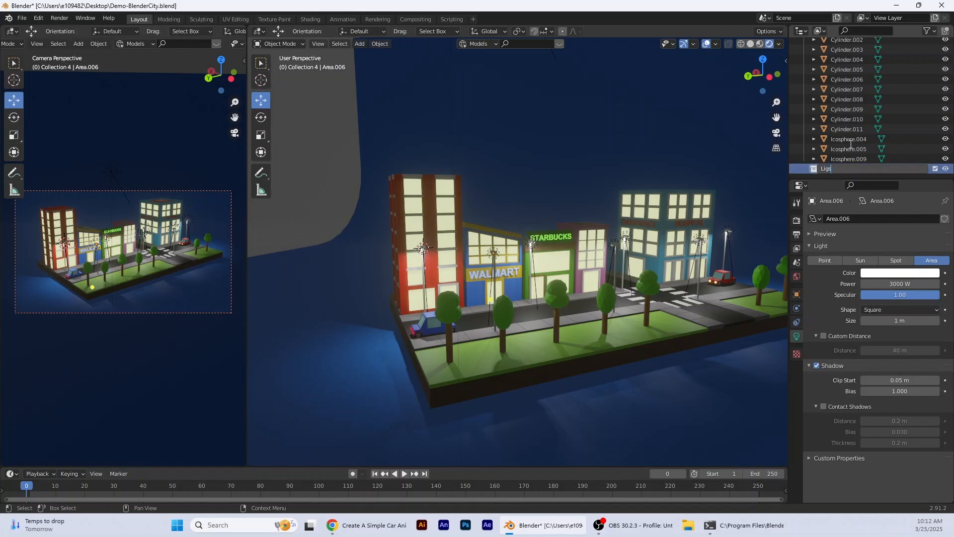
pyautogui.press('BackSpace')
pyautogui.write('hts')
pyautogui.press('Return')
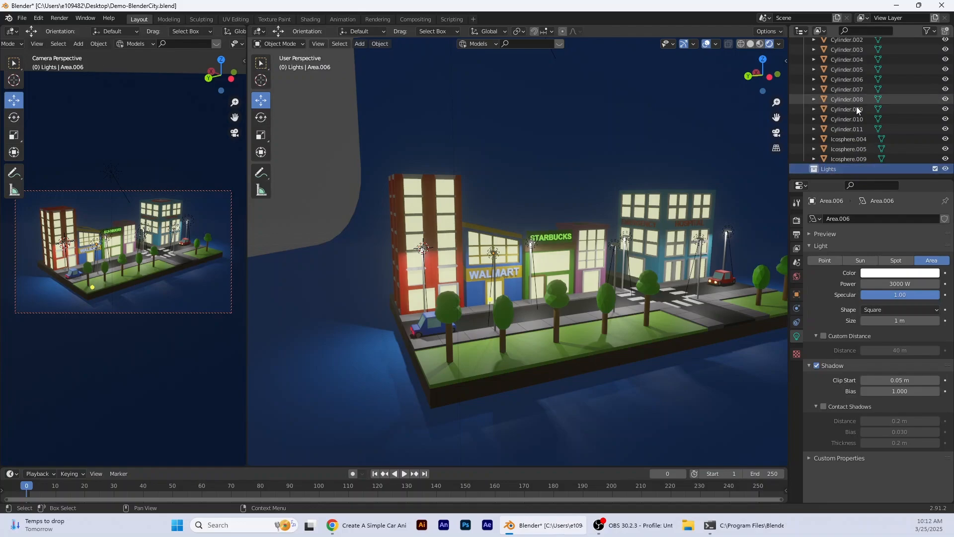
# Move all the Area lights, up to Area.006, from the Trees collection into the Lights collection.
pyautogui.scroll(4, 857, 109)
pyautogui.click(849, 99)
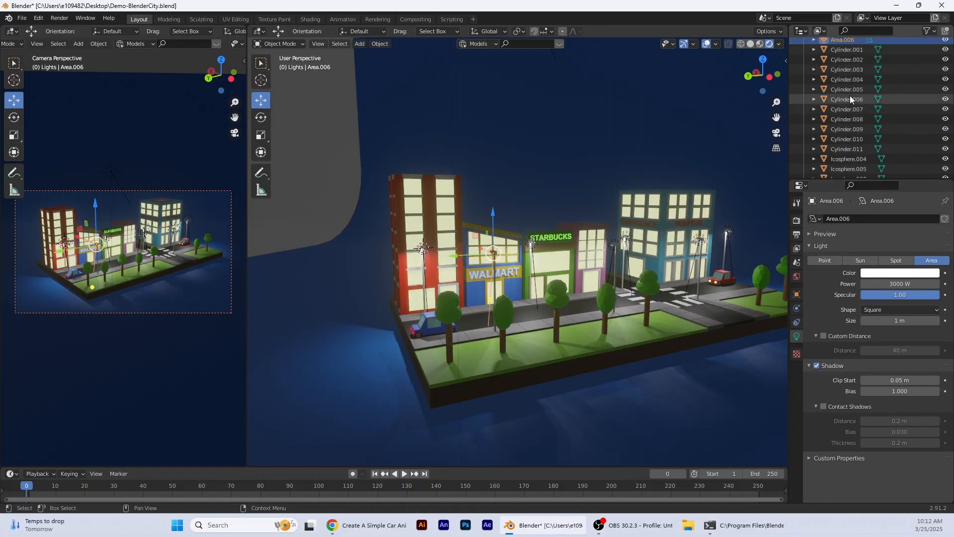
pyautogui.scroll(4, 850, 79)
pyautogui.keyDown('shift'); pyautogui.click(839, 79); pyautogui.keyUp('shift')
pyautogui.scroll(-4, 840, 82)
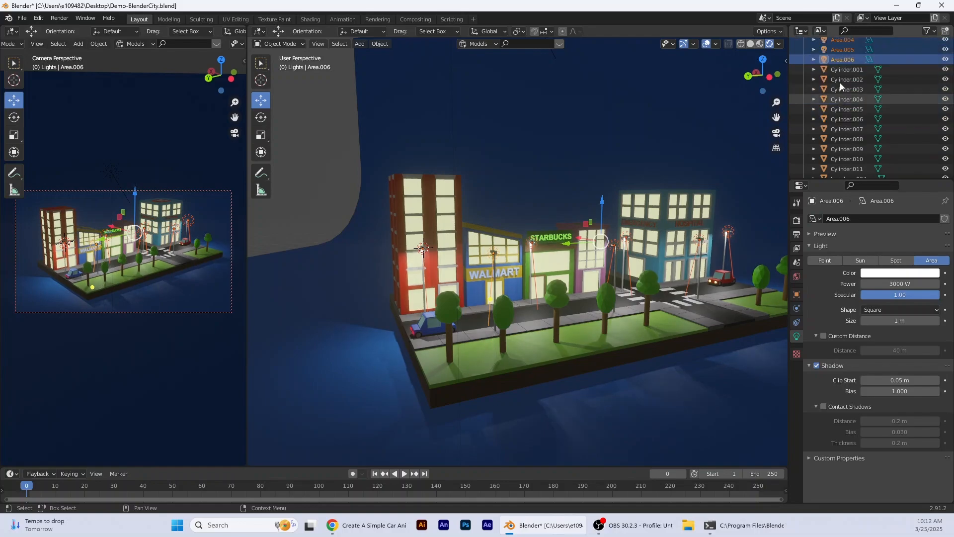
pyautogui.moveTo(840, 63); pyautogui.dragTo(832, 171)
pyautogui.scroll(5, 827, 123)
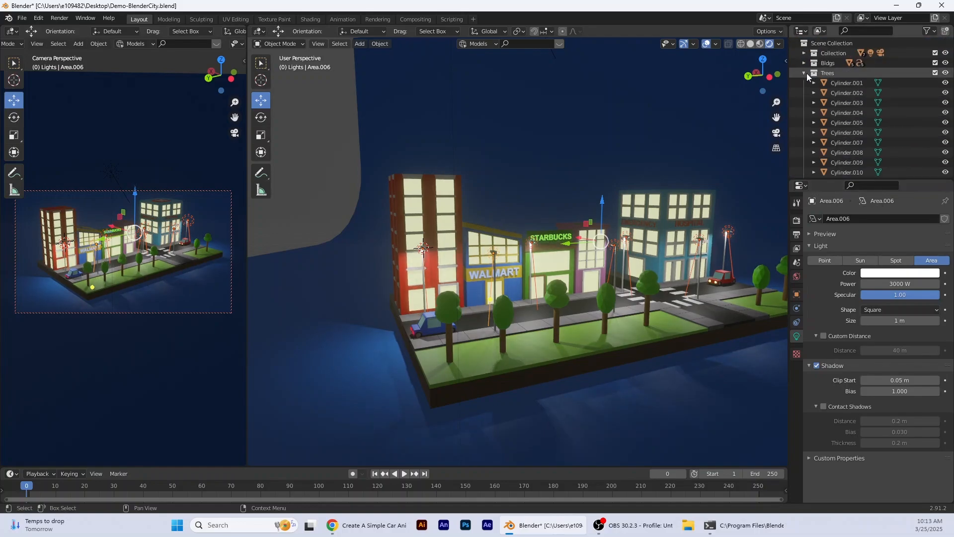
# Toggle the Lights collection's visibility off and on to check its effect on the scene.
pyautogui.click(804, 83)
pyautogui.click(946, 83)
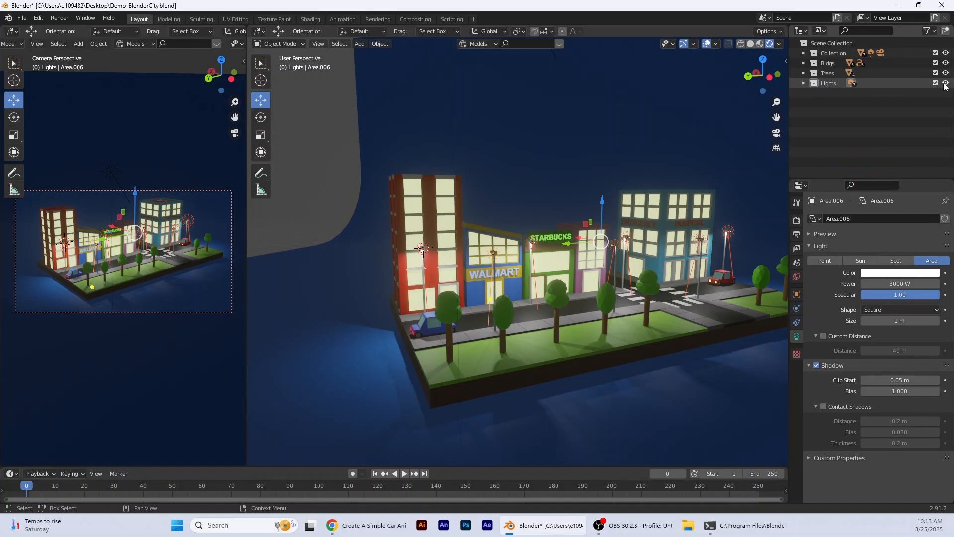
pyautogui.click(946, 83)
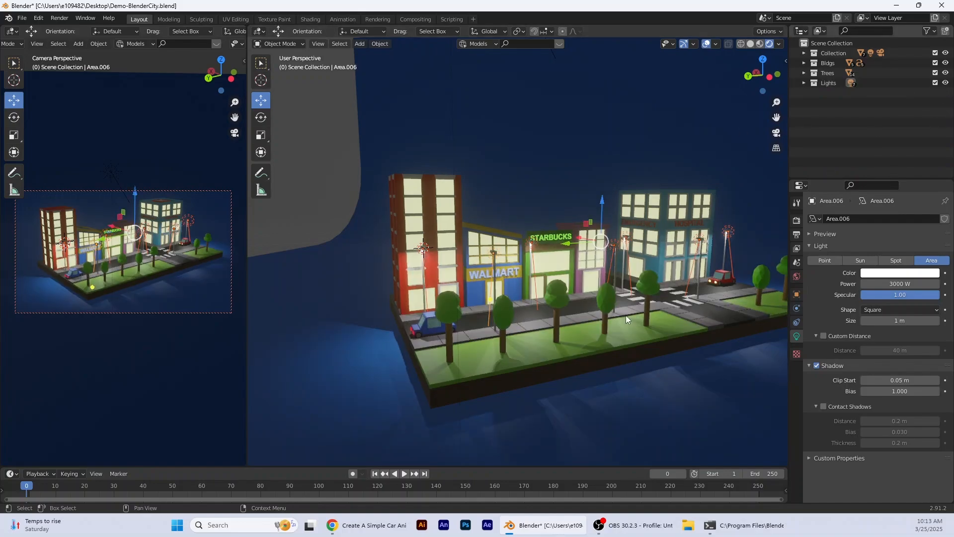
# Darken the base color of the red car's Windows2 material to an HSV value of about 0.393.
pyautogui.click(311, 374)
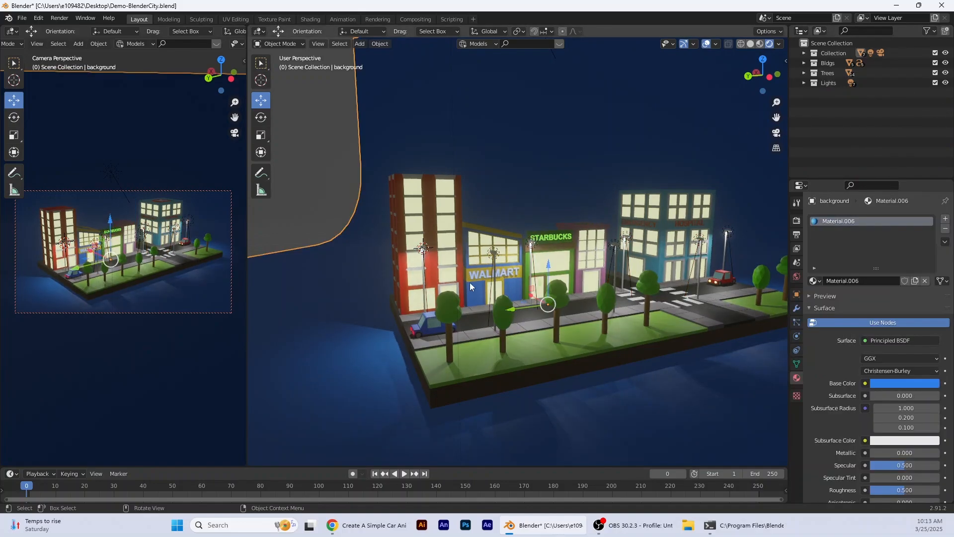
pyautogui.moveTo(386, 305); pyautogui.dragTo(282, 273, button='middle')
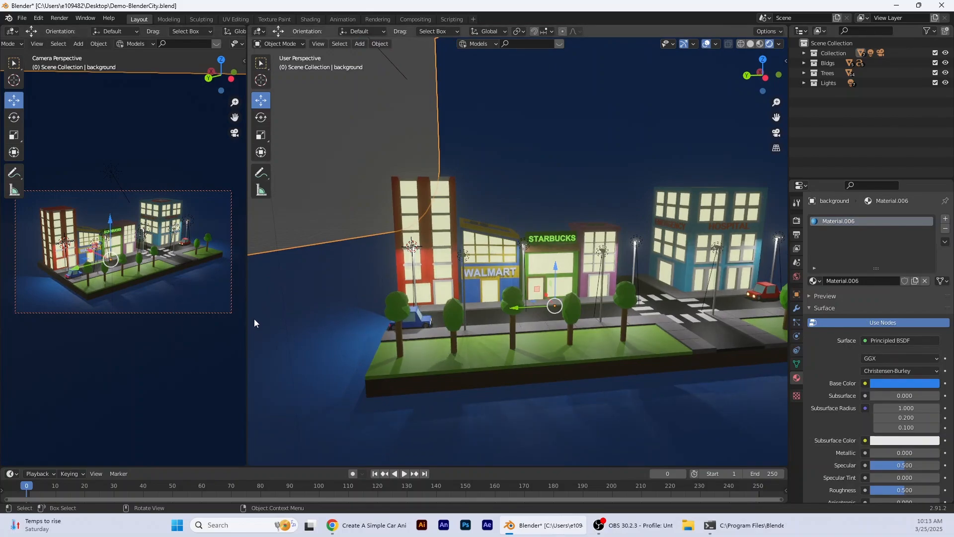
pyautogui.moveTo(409, 371); pyautogui.dragTo(390, 353, button='middle')
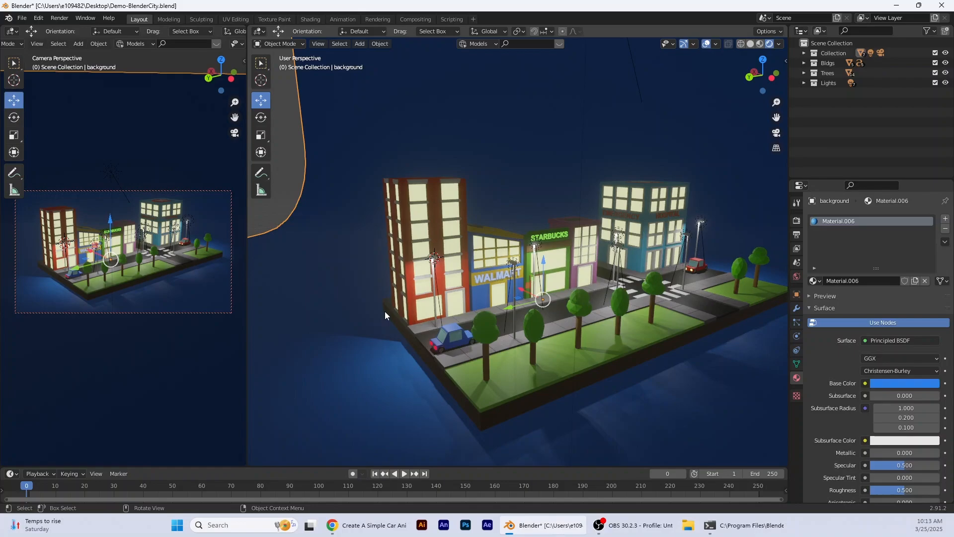
pyautogui.scroll(6, 666, 383)
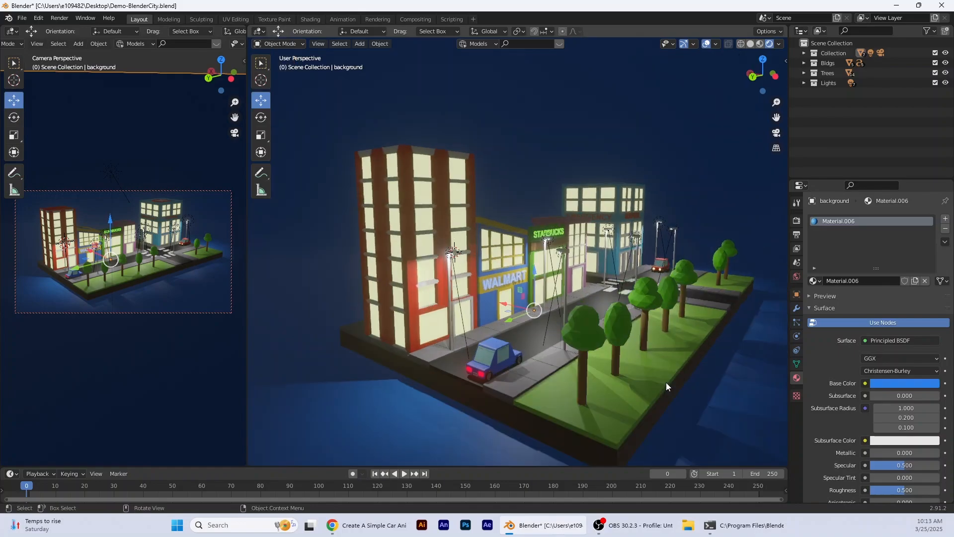
pyautogui.moveTo(666, 383); pyautogui.dragTo(697, 348, button='middle')
pyautogui.click(723, 354)
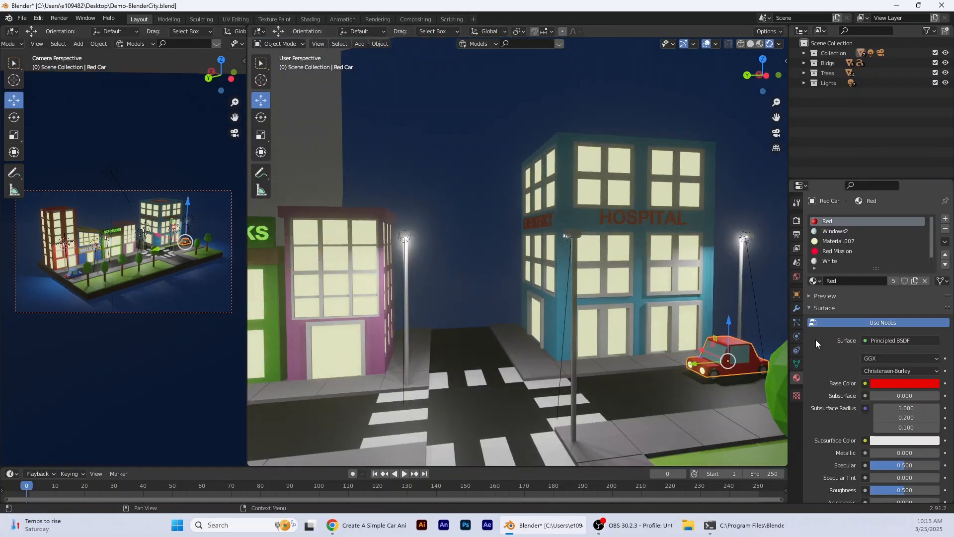
pyautogui.click(833, 231)
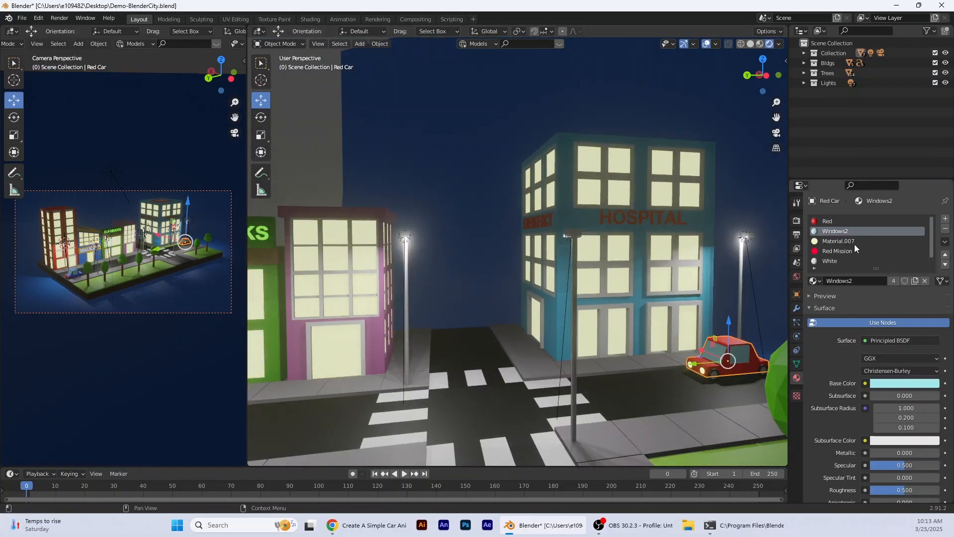
pyautogui.click(886, 383)
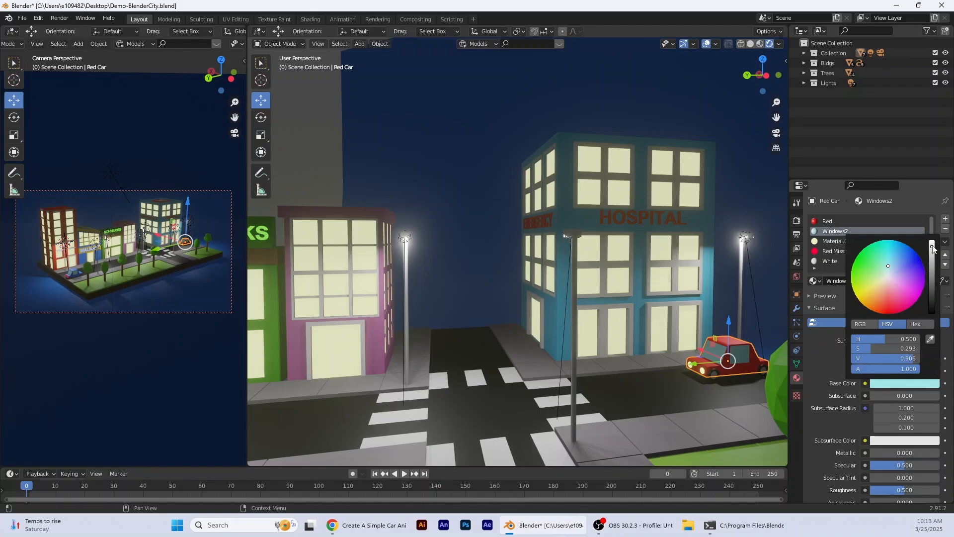
pyautogui.moveTo(931, 247); pyautogui.dragTo(931, 266)
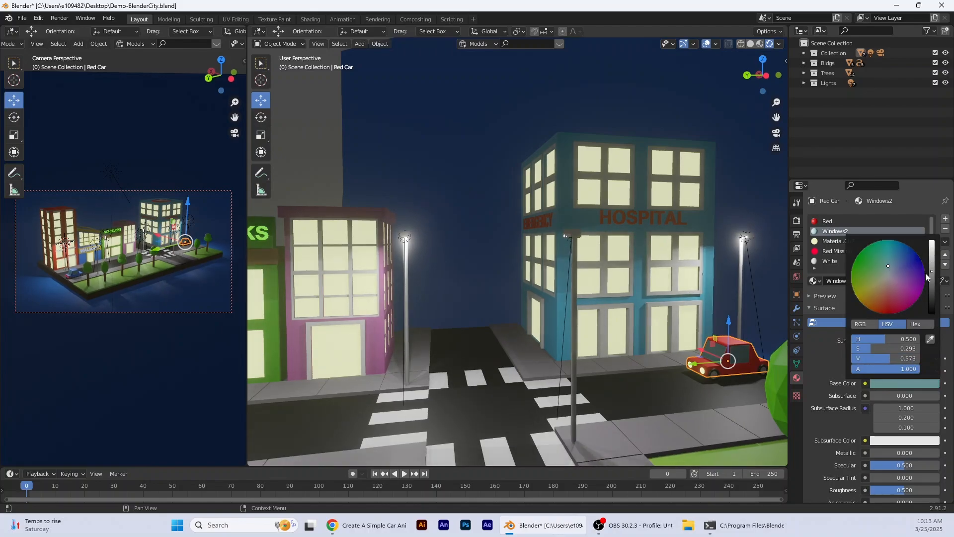
pyautogui.scroll(-2, 560, 389)
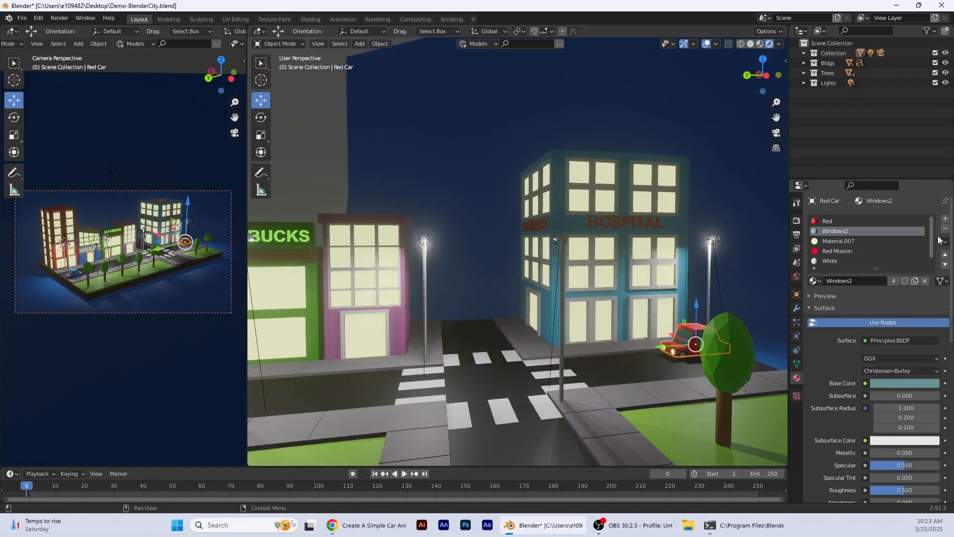
pyautogui.click(931, 384)
pyautogui.moveTo(933, 268); pyautogui.dragTo(933, 289)
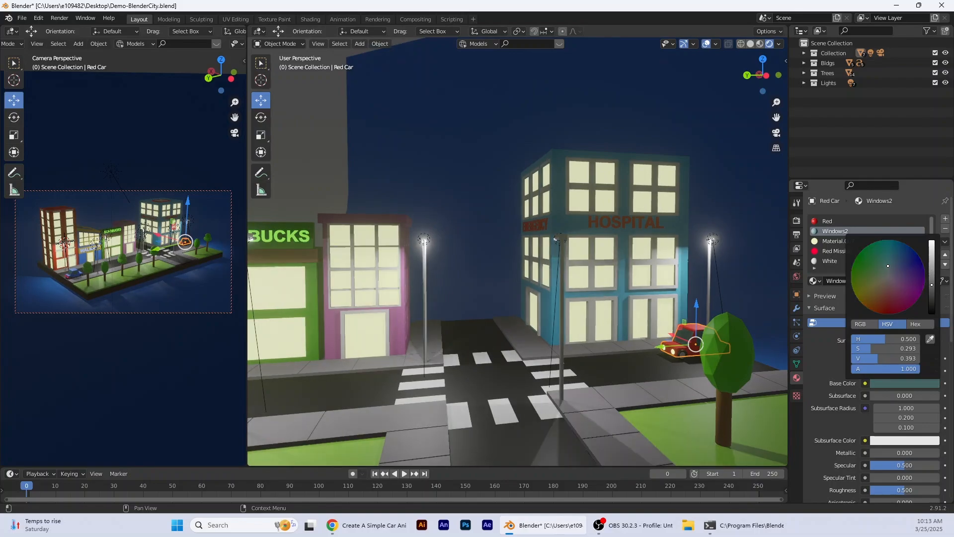
# Examine the blue car's windows, material slots, tail lights and headlights under the night lighting.
pyautogui.moveTo(594, 357); pyautogui.dragTo(344, 386, button='middle')
pyautogui.click(337, 384)
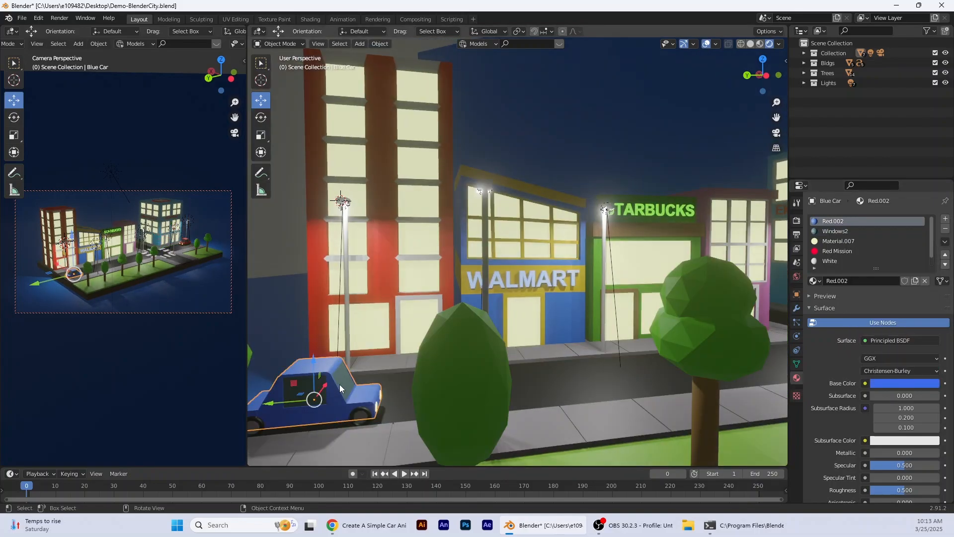
pyautogui.scroll(-1, 842, 241)
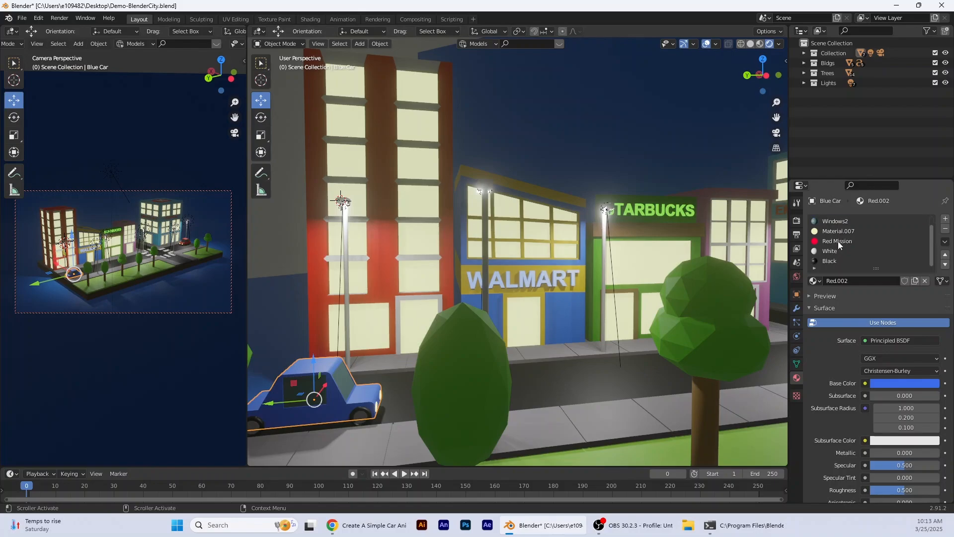
pyautogui.scroll(-3, 373, 396)
pyautogui.scroll(4, 422, 377)
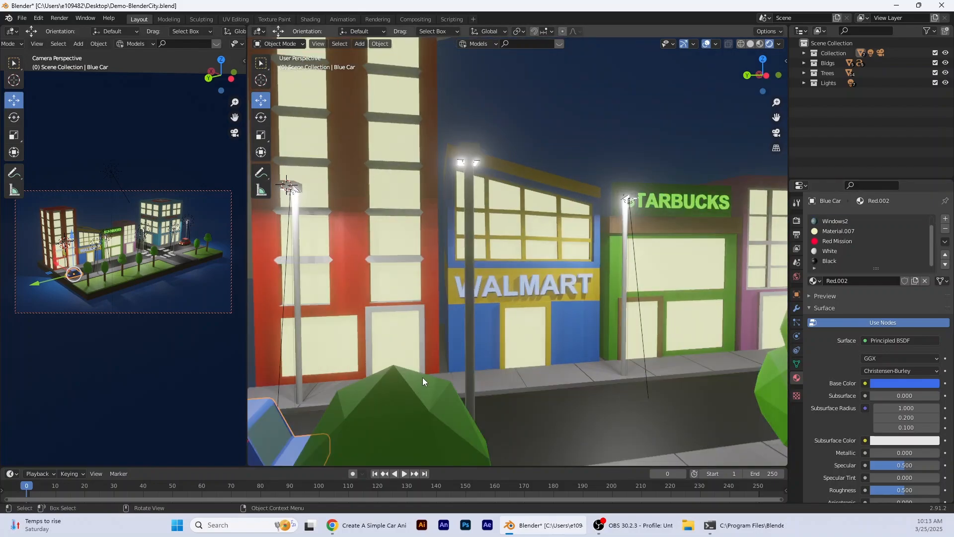
pyautogui.keyDown('shift'); pyautogui.moveTo(351, 428); pyautogui.dragTo(474, 409, button='middle'); pyautogui.keyUp('shift')
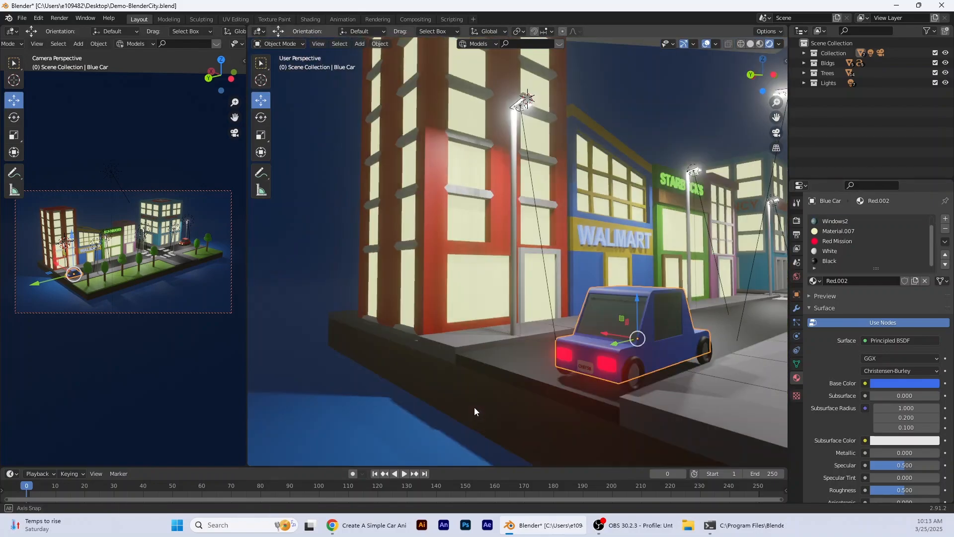
pyautogui.moveTo(616, 368); pyautogui.dragTo(530, 377, button='middle')
pyautogui.click(343, 346)
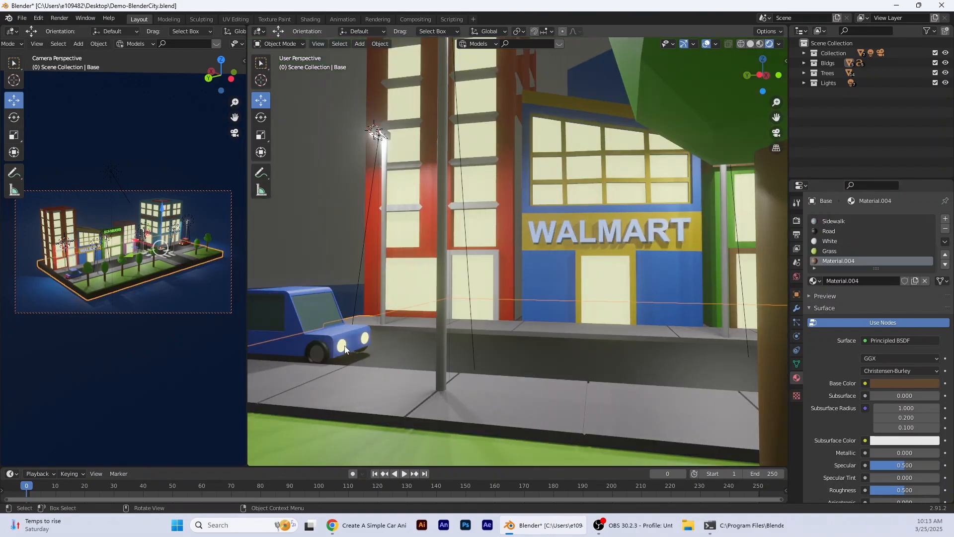
pyautogui.click(347, 346)
pyautogui.scroll(-2, 347, 349)
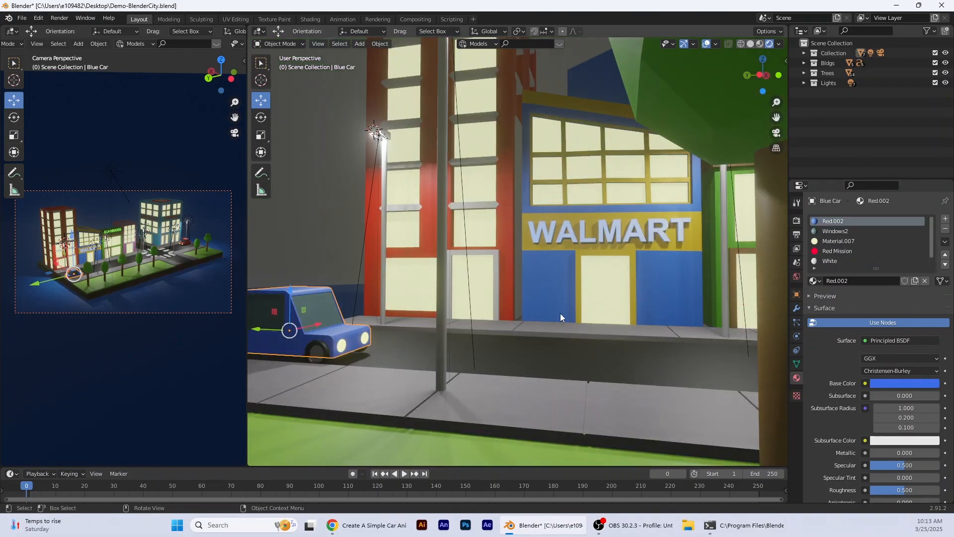
pyautogui.scroll(-3, 559, 313)
pyautogui.keyDown('shift'); pyautogui.moveTo(611, 316); pyautogui.dragTo(549, 343, button='middle'); pyautogui.keyUp('shift')
# Select the red car in front of the hospital and locate its entry among the scene's collections.
pyautogui.click(656, 273)
pyautogui.click(804, 63)
pyautogui.scroll(-1, 815, 149)
pyautogui.click(804, 159)
pyautogui.scroll(-1, 846, 141)
pyautogui.scroll(2, 847, 134)
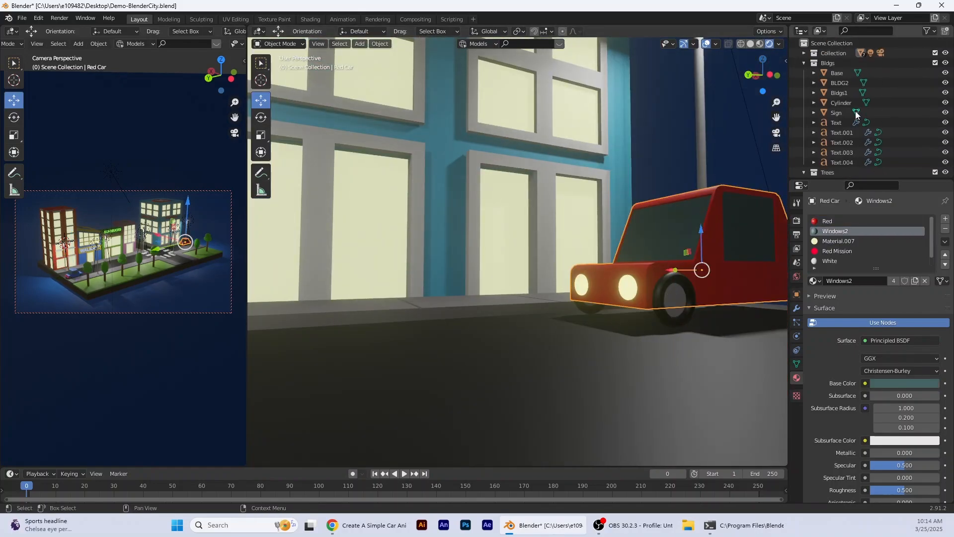
pyautogui.scroll(-8, 839, 149)
pyautogui.scroll(8, 823, 117)
pyautogui.click(804, 53)
pyautogui.click(803, 153)
pyautogui.click(803, 163)
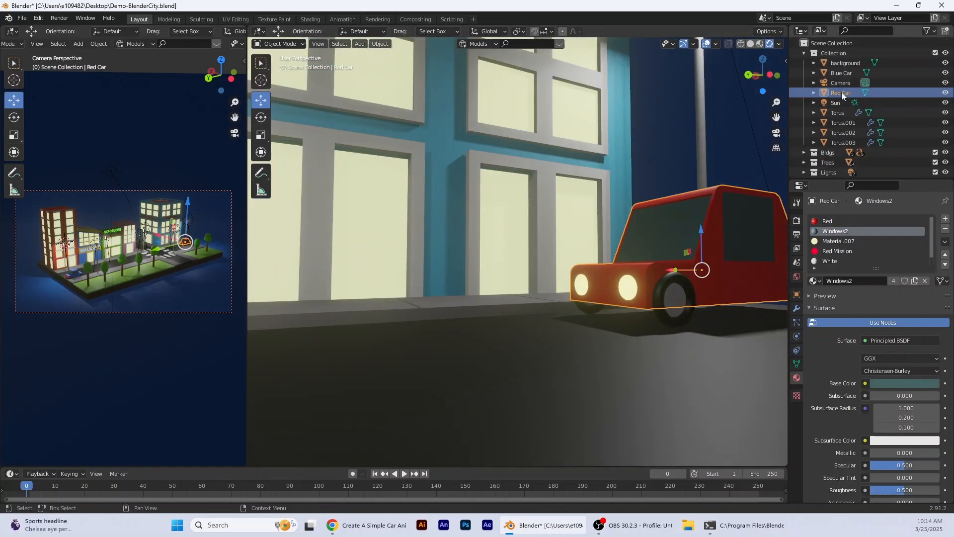
# Select the red car's linked headlight geometry in Edit Mode and return to Object Mode.
pyautogui.press('Tab')
pyautogui.press('l')
pyautogui.click(280, 44)
pyautogui.click(279, 56)
# Shift the blue car's linked headlight faces slightly forward along the Y axis in Edit Mode, and return to Object Mode.
pyautogui.click(443, 223)
pyautogui.scroll(-5, 472, 298)
pyautogui.moveTo(537, 299); pyautogui.dragTo(390, 261, button='middle')
pyautogui.scroll(-5, 473, 305)
pyautogui.click(283, 308)
pyautogui.click(279, 44)
pyautogui.click(277, 66)
pyautogui.scroll(8, 418, 273)
pyautogui.press('l')
pyautogui.press('l')
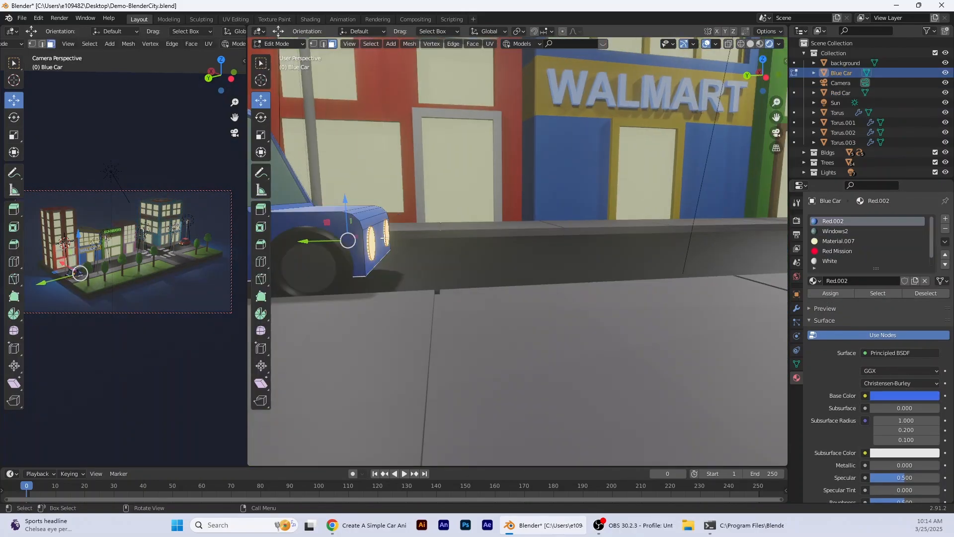
pyautogui.hotkey('alt', 'a')
pyautogui.press('l')
pyautogui.press('l')
pyautogui.moveTo(331, 239); pyautogui.dragTo(334, 239)
pyautogui.click(280, 44)
pyautogui.click(279, 56)
pyautogui.scroll(-7, 586, 298)
pyautogui.moveTo(586, 298); pyautogui.dragTo(685, 282, button='middle')
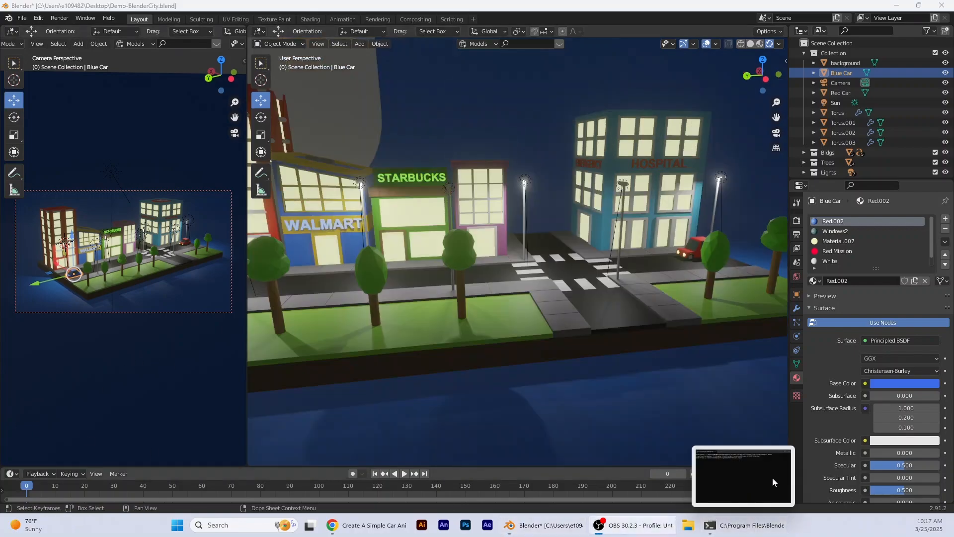
# Set the animation's end frame to 100.
pyautogui.click(778, 474)
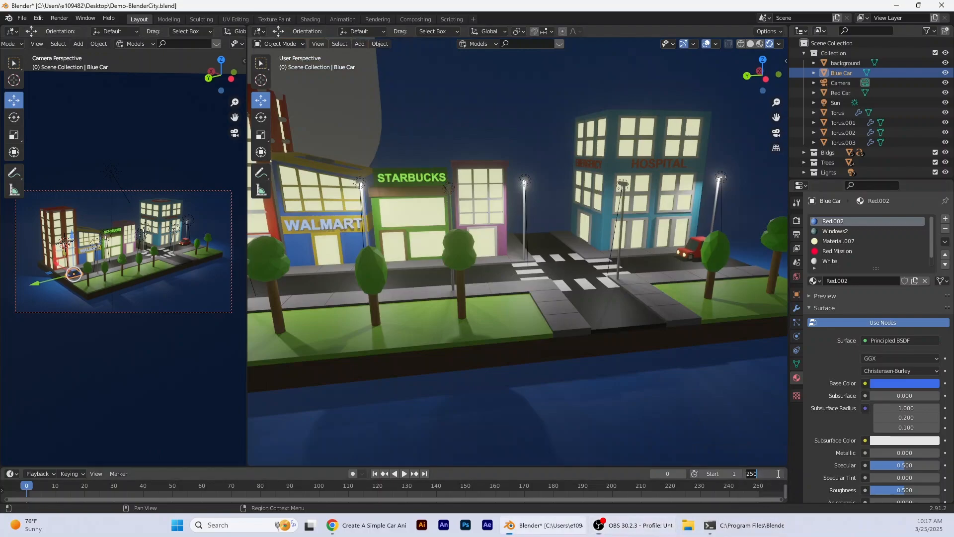
pyautogui.write('100')
pyautogui.press('Return')
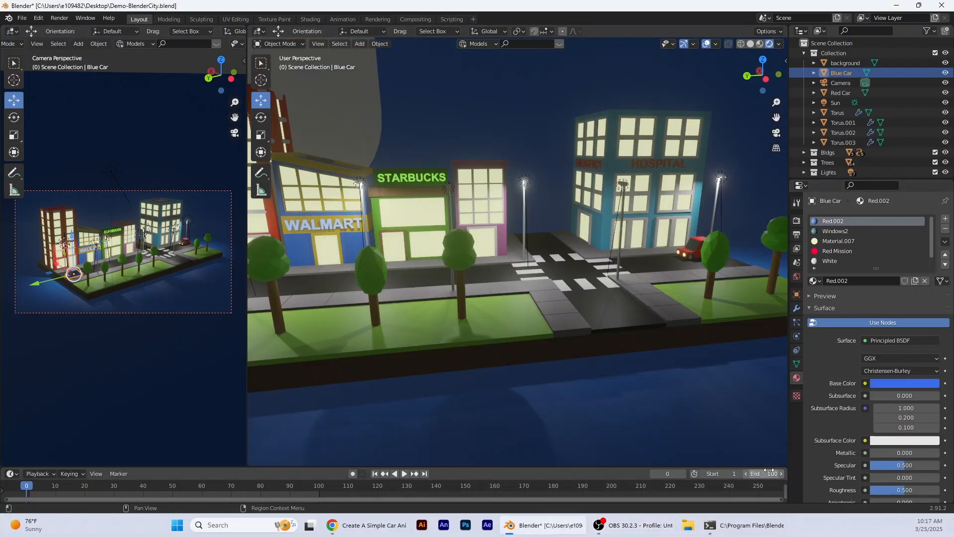
# Switch to the Animation workspace with rendered shading in both viewports and the camera view in the smaller one.
pyautogui.click(688, 263)
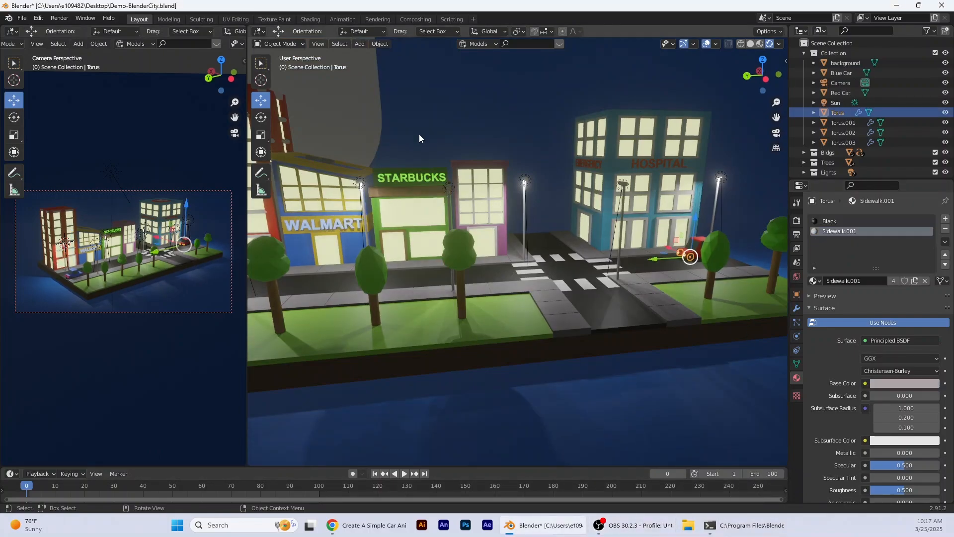
pyautogui.click(339, 19)
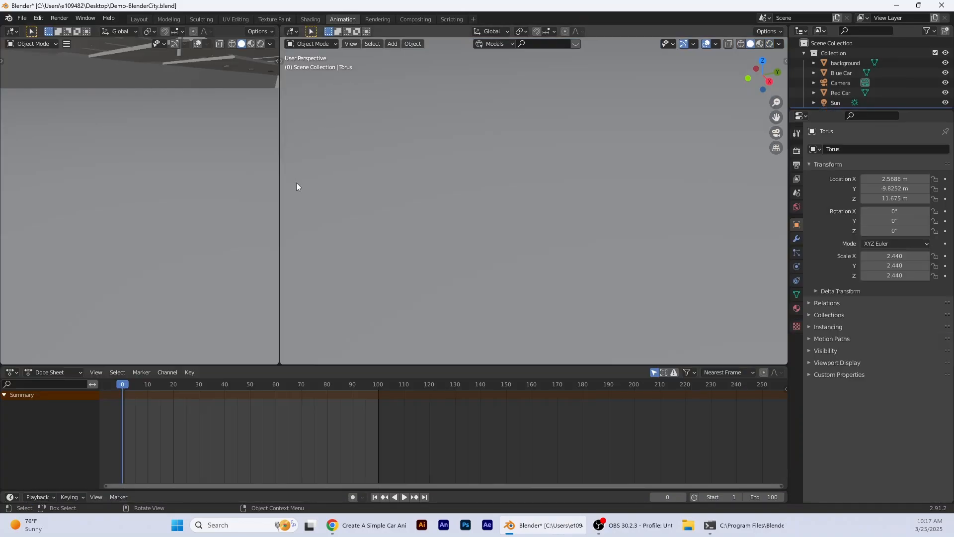
pyautogui.click(260, 44)
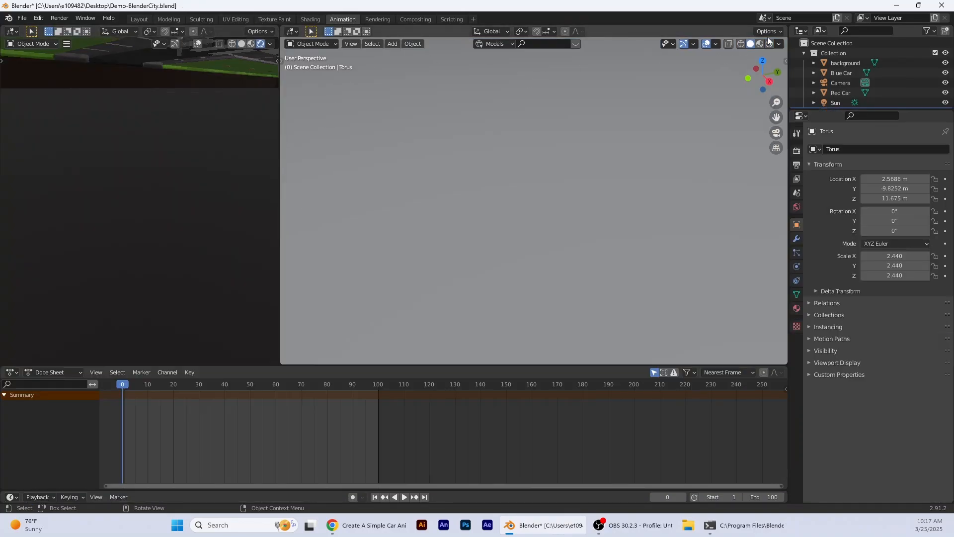
pyautogui.click(774, 46)
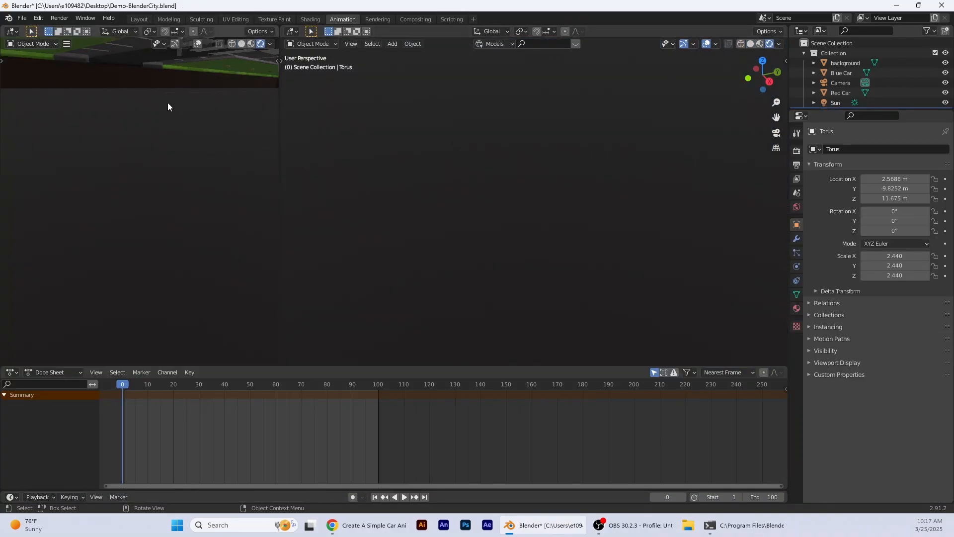
pyautogui.click(79, 222)
pyautogui.press('KP_0')
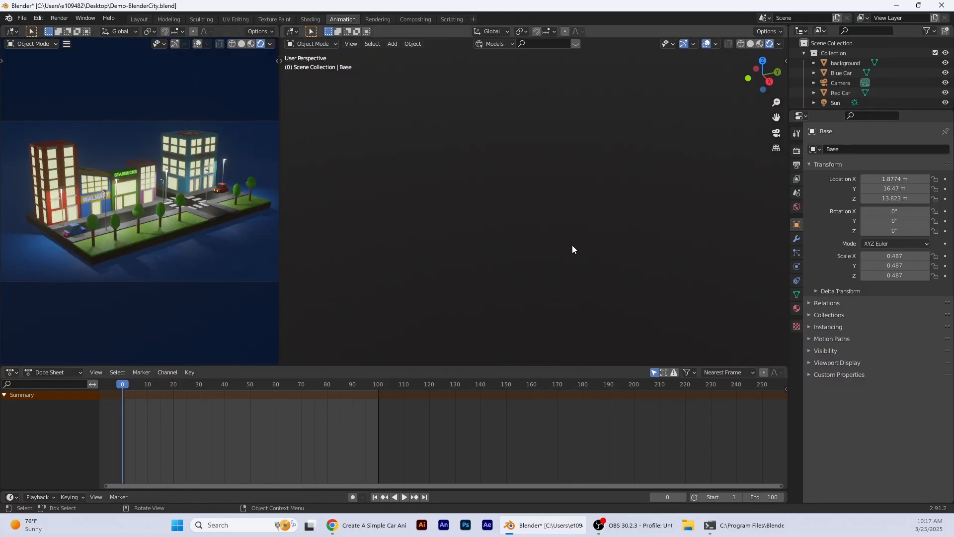
# Insert a Location keyframe for the red car in front of the hospital at frame 1.
pyautogui.scroll(-6, 593, 226)
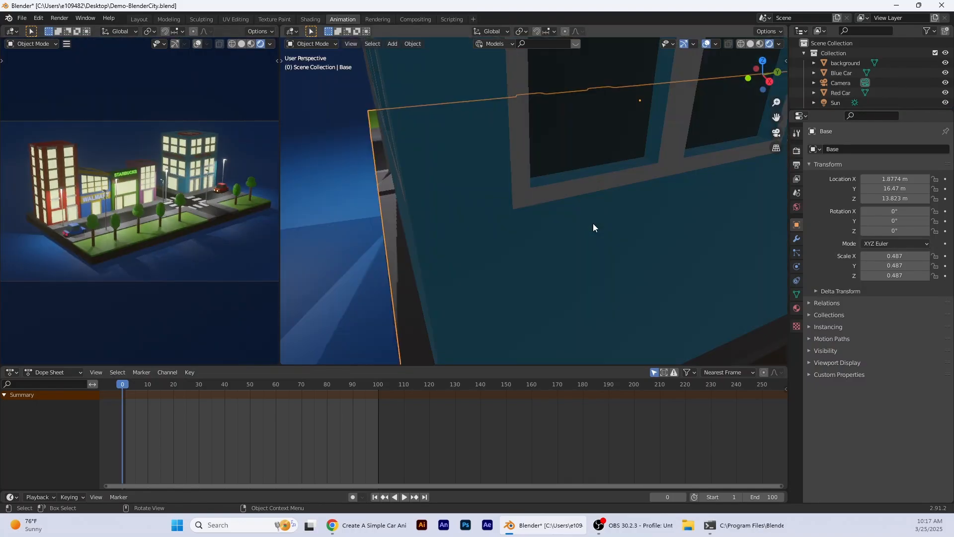
pyautogui.moveTo(569, 227); pyautogui.dragTo(702, 212, button='middle')
pyautogui.moveTo(586, 214); pyautogui.dragTo(577, 207, button='middle')
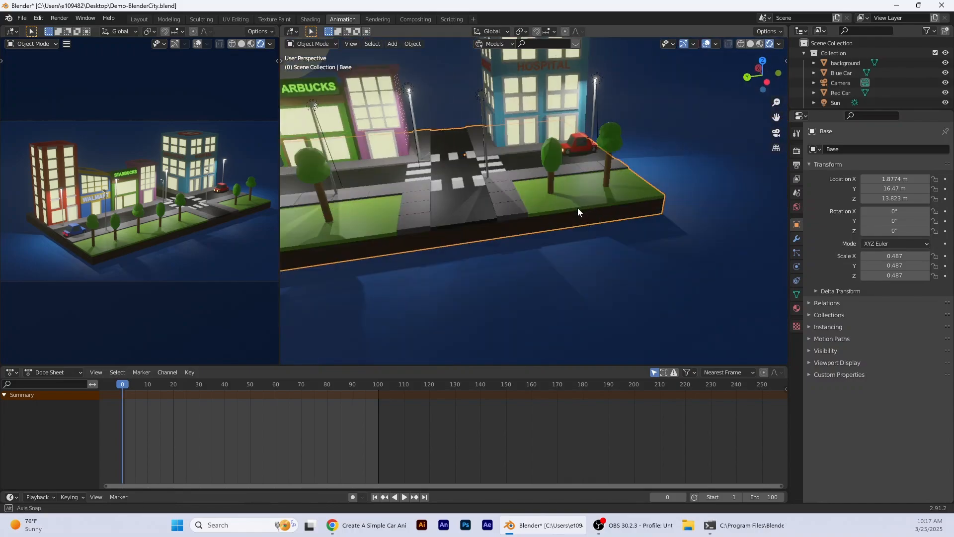
pyautogui.scroll(3, 584, 190)
pyautogui.click(600, 121)
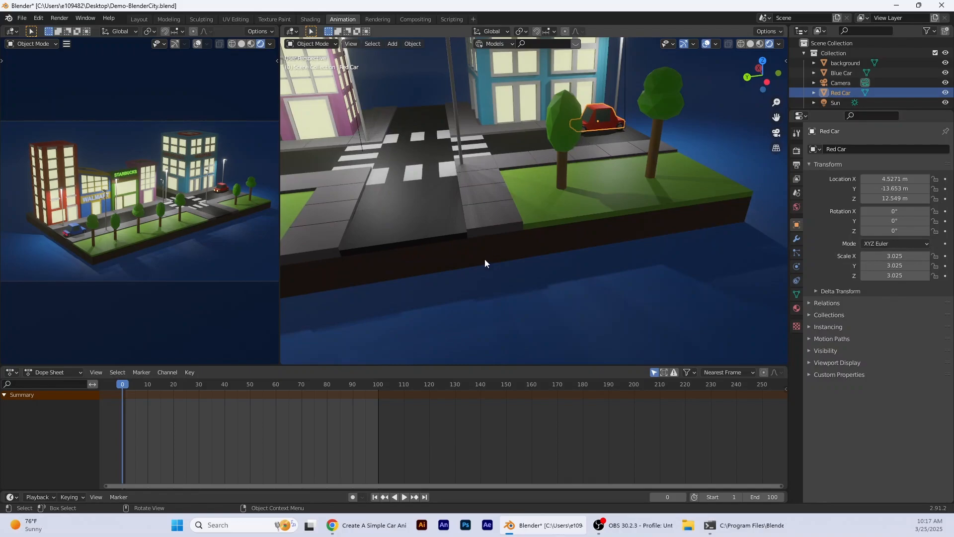
pyautogui.press('space')
pyautogui.press('i')
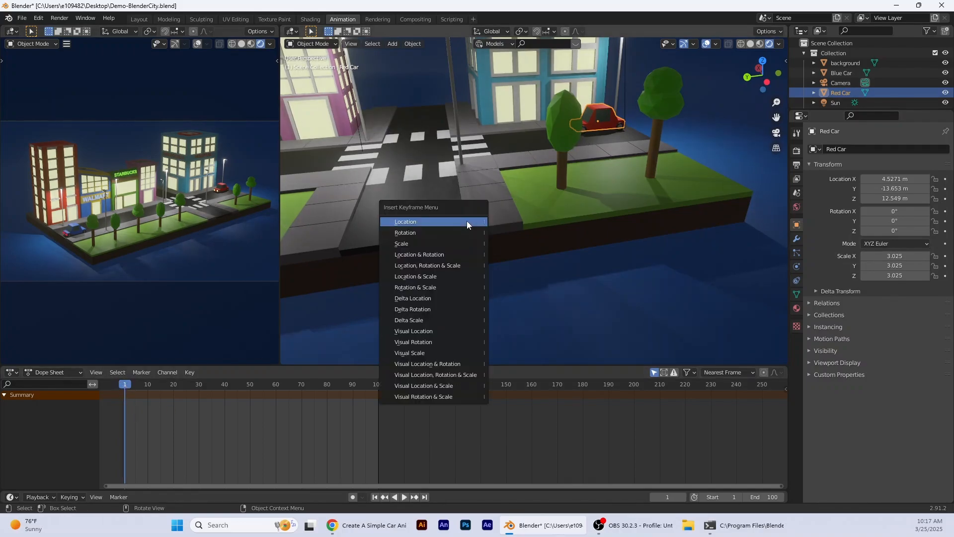
pyautogui.click(422, 221)
# Try to move the red car with the Move tool along the Y axis to about 87.4 m while at frame 1.
pyautogui.scroll(-3, 437, 143)
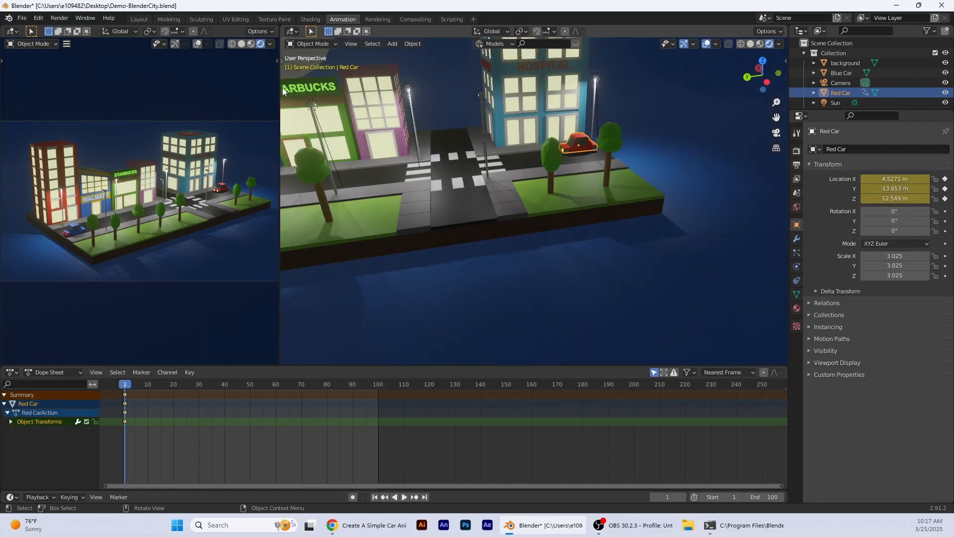
pyautogui.scroll(-3, 336, 257)
pyautogui.press('t')
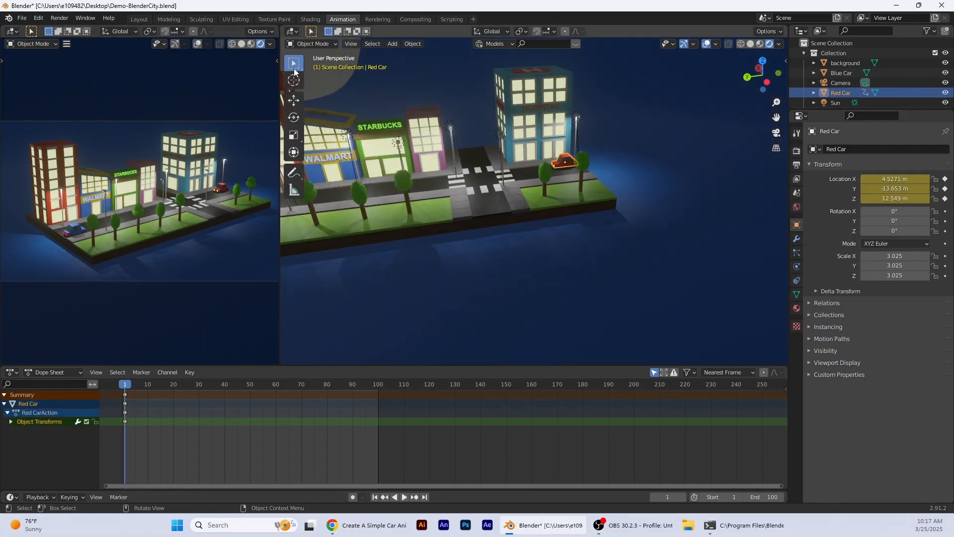
pyautogui.click(297, 101)
pyautogui.moveTo(522, 166); pyautogui.dragTo(779, 217)
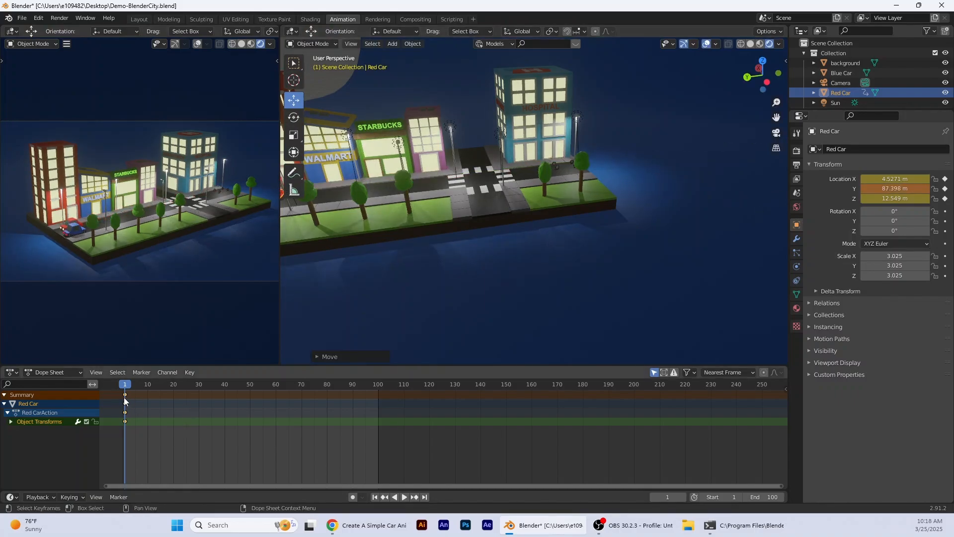
pyautogui.press('space')
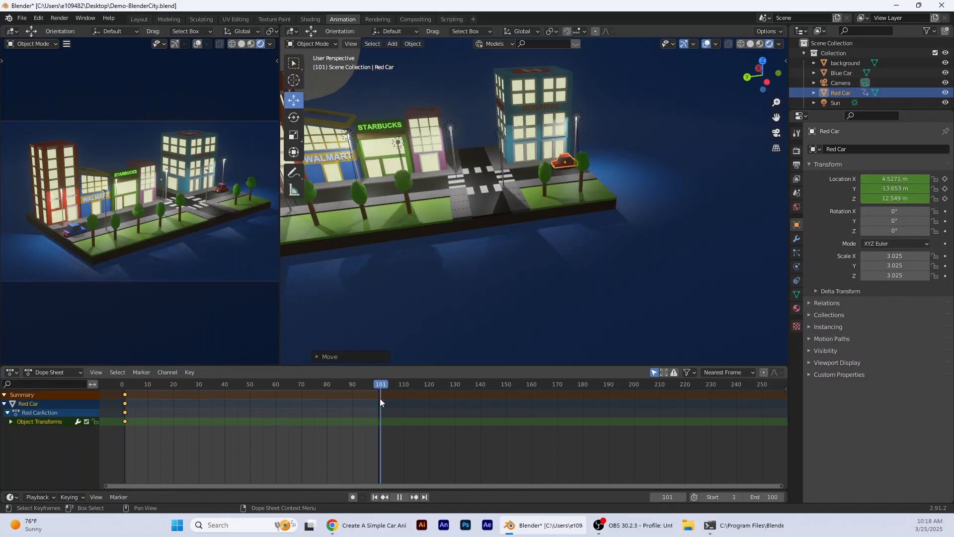
# At frame 95, move the red car along the Y axis to about 85.9 m and insert a Location keyframe.
pyautogui.moveTo(378, 399); pyautogui.dragTo(367, 399)
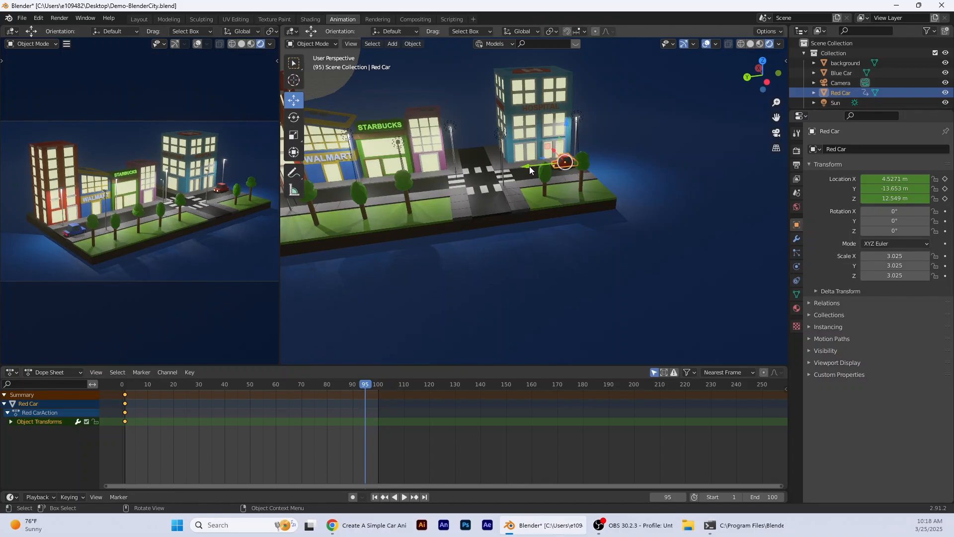
pyautogui.press('g')
pyautogui.press('y')
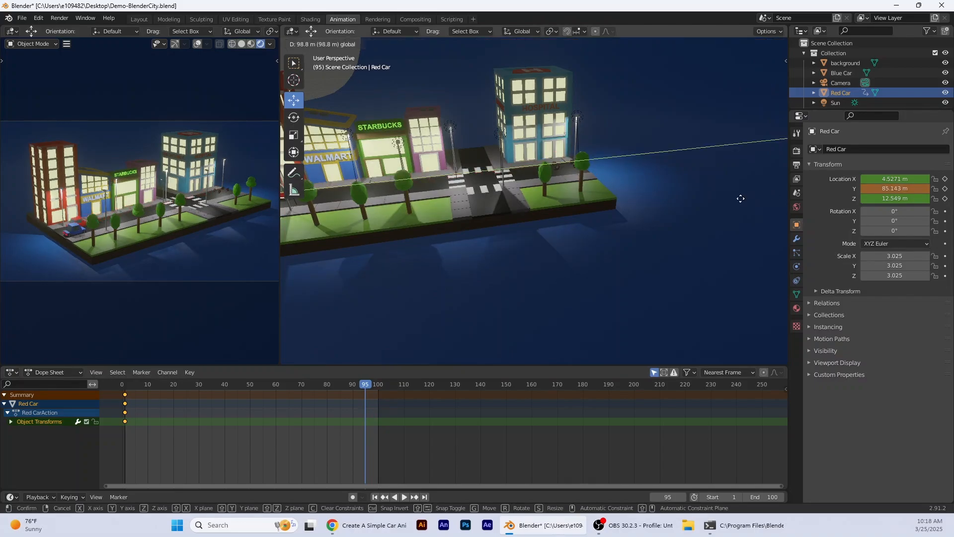
pyautogui.click(741, 199)
pyautogui.press('i')
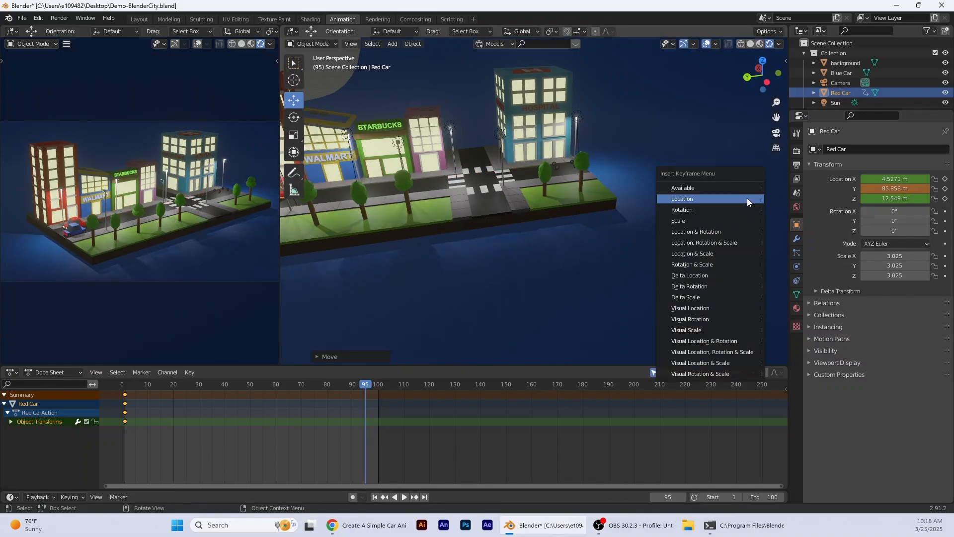
pyautogui.click(712, 199)
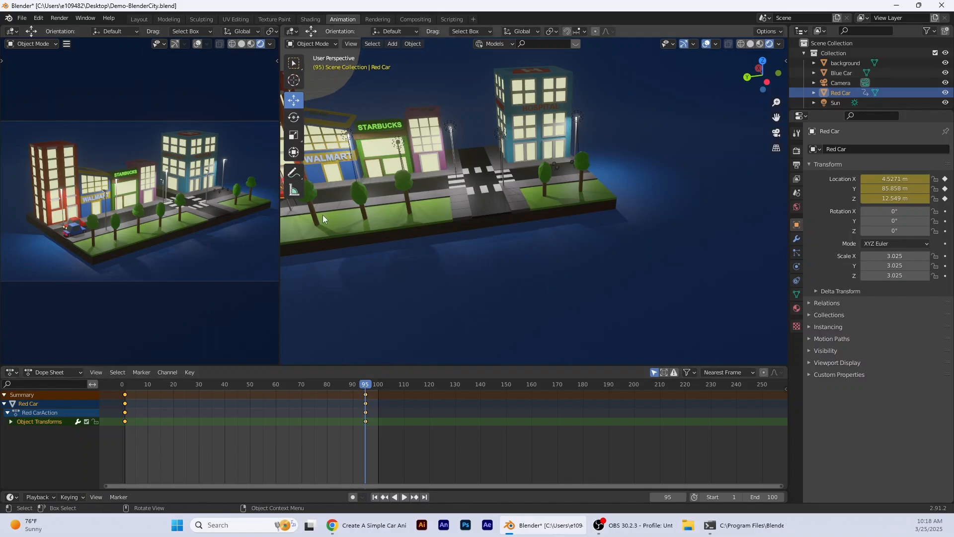
# Insert a Location keyframe for the blue car at frame 1.
pyautogui.scroll(-2, 323, 214)
pyautogui.click(305, 204)
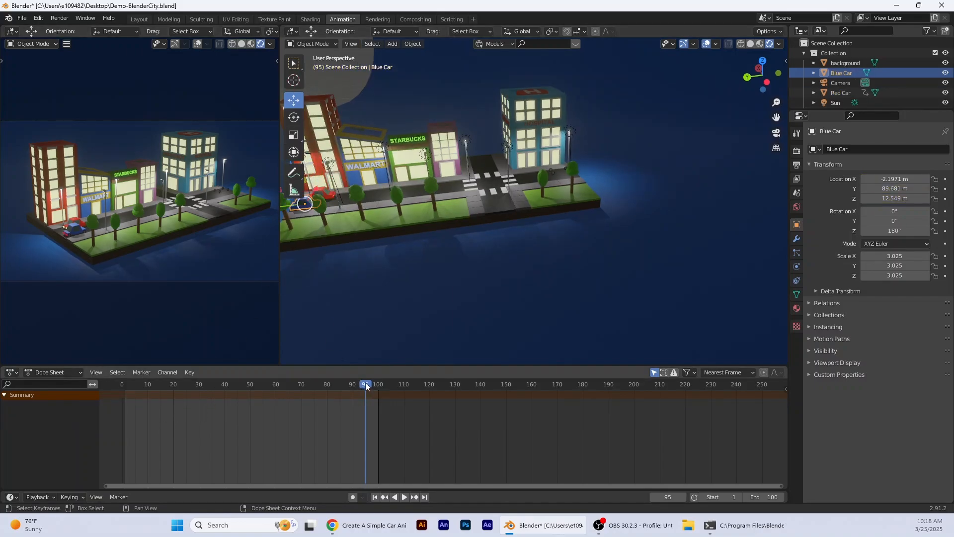
pyautogui.moveTo(365, 383); pyautogui.dragTo(366, 406)
pyautogui.press('i')
pyautogui.click(346, 208)
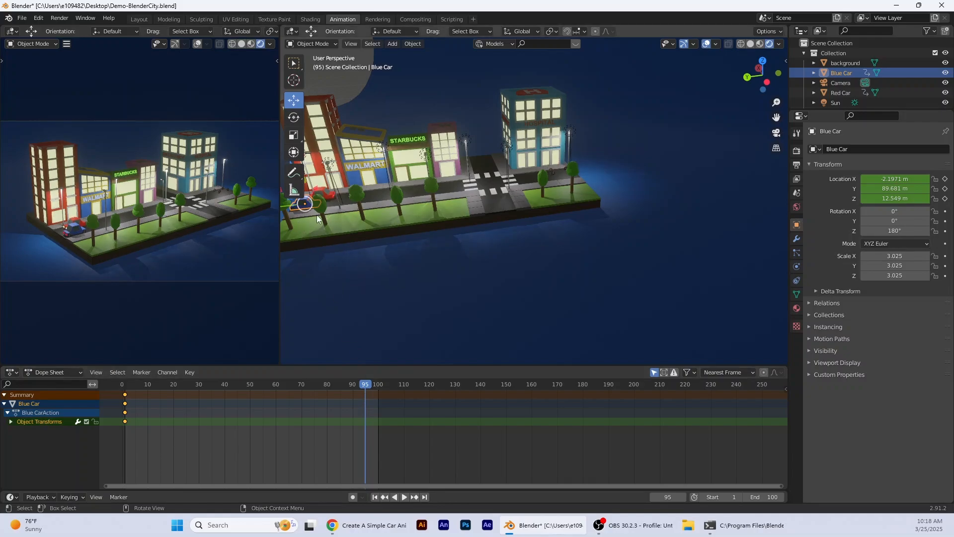
# At frame 95, move the blue car along the Y axis to about -8.8 m and insert a Location keyframe.
pyautogui.press('g')
pyautogui.press('y')
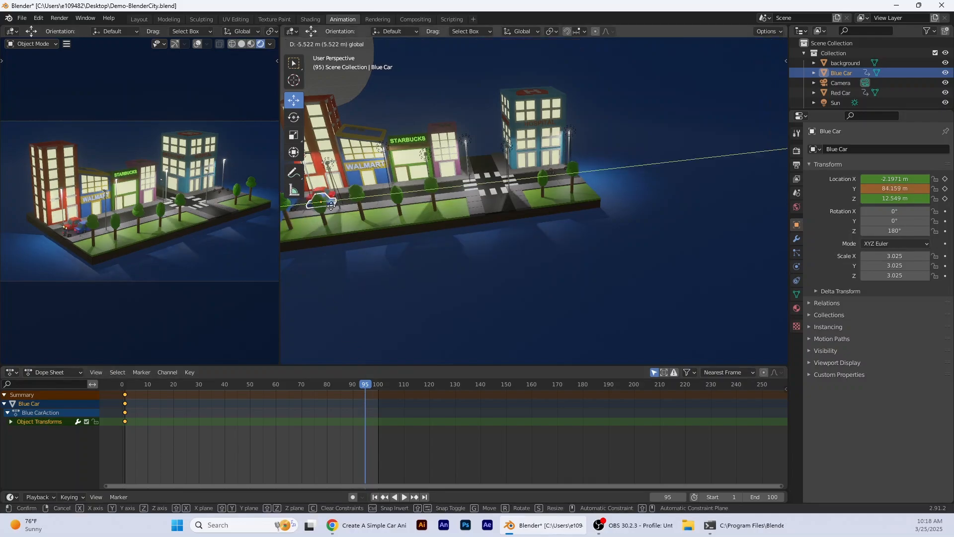
pyautogui.click(538, 199)
pyautogui.press('i')
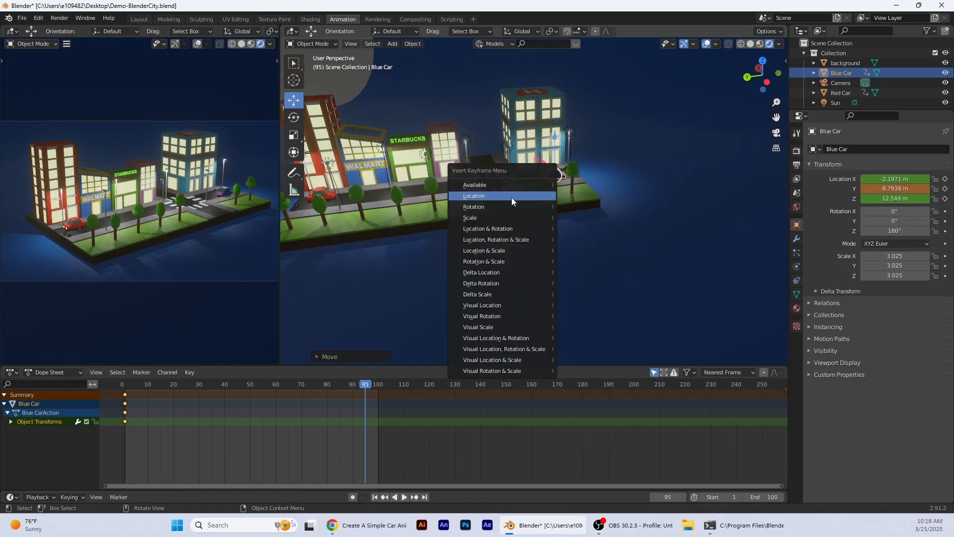
pyautogui.click(512, 198)
# Play the animation from the start to check both cars driving along the street.
pyautogui.moveTo(319, 386); pyautogui.dragTo(127, 400)
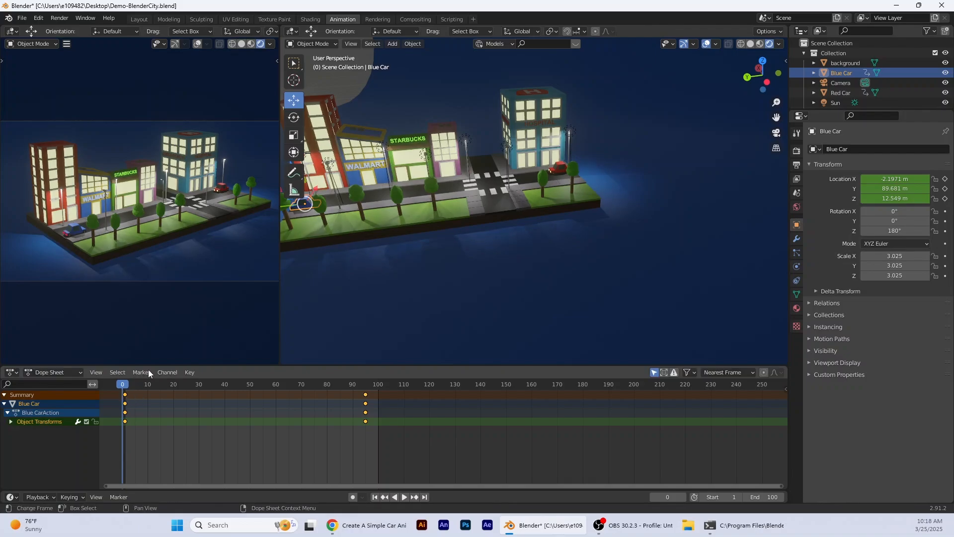
pyautogui.press('space')
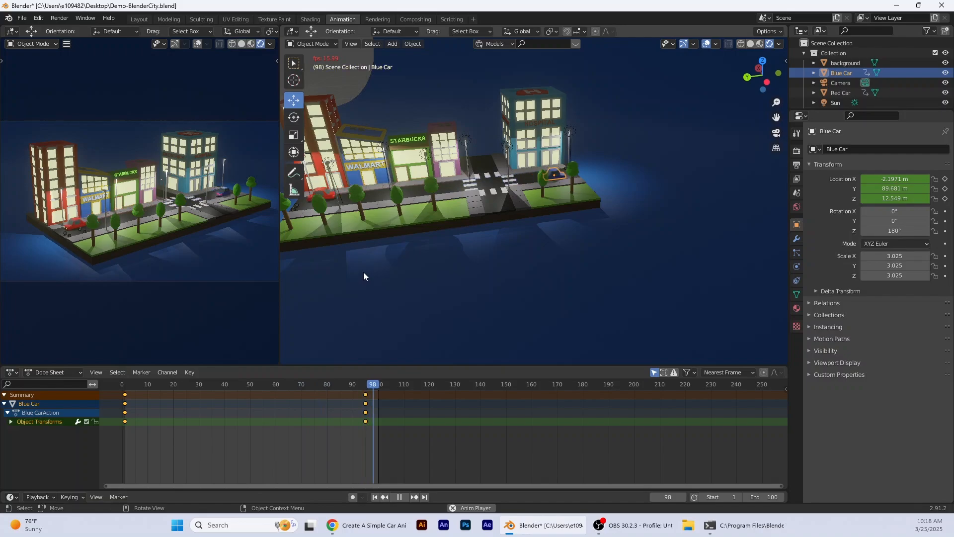
pyautogui.press('Escape')
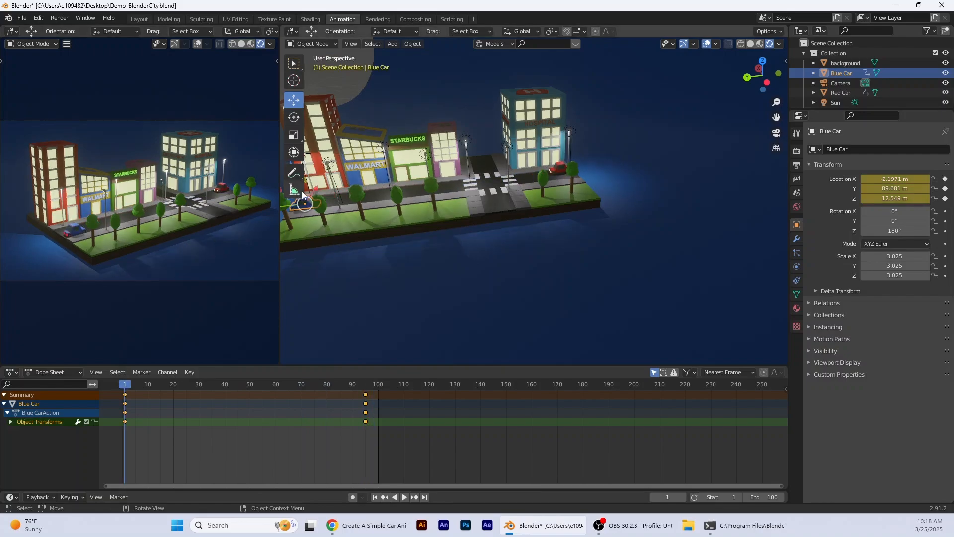
# Join the red car's front and rear wheels into one object.
pyautogui.scroll(1, 499, 217)
pyautogui.scroll(2, 499, 215)
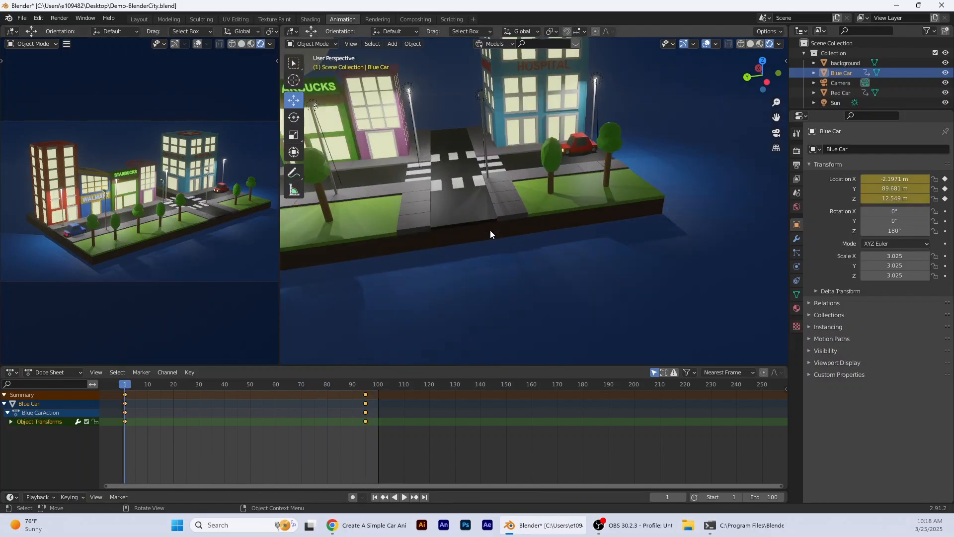
pyautogui.click(578, 144)
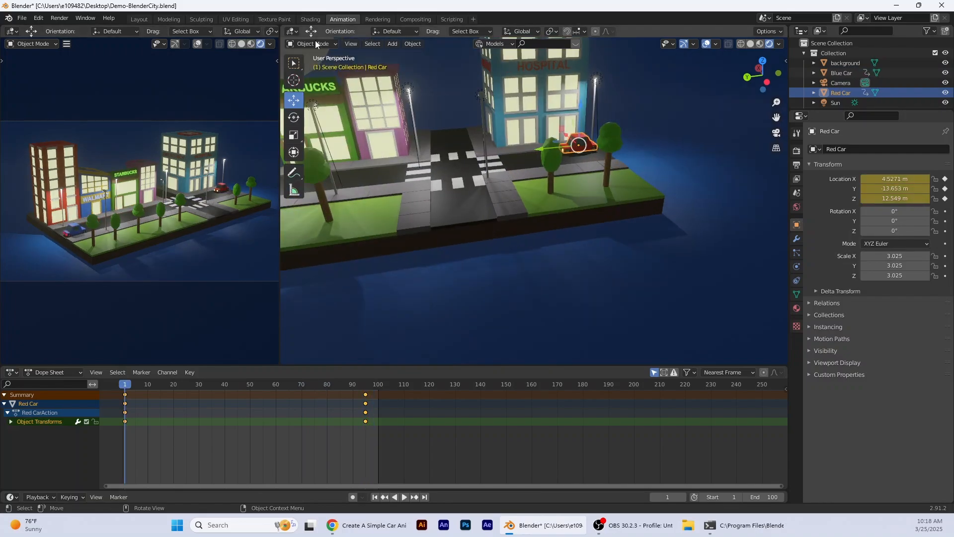
pyautogui.click(566, 152)
pyautogui.click(571, 151)
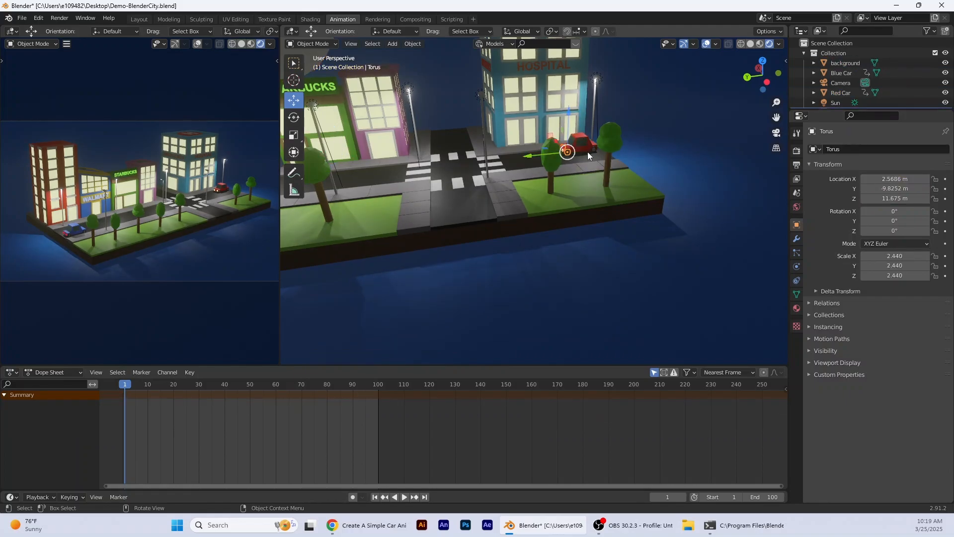
pyautogui.keyDown('shift'); pyautogui.click(594, 150); pyautogui.keyUp('shift')
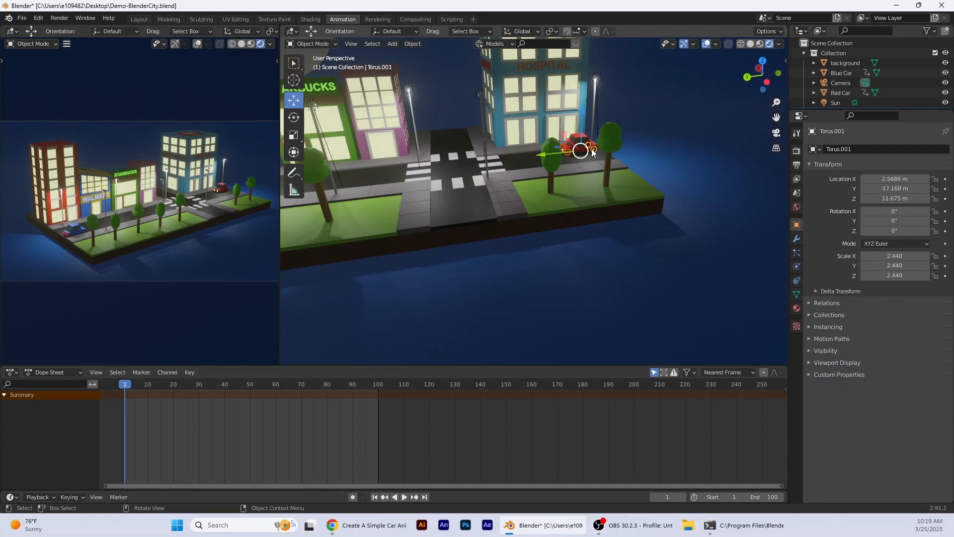
pyautogui.click(594, 152)
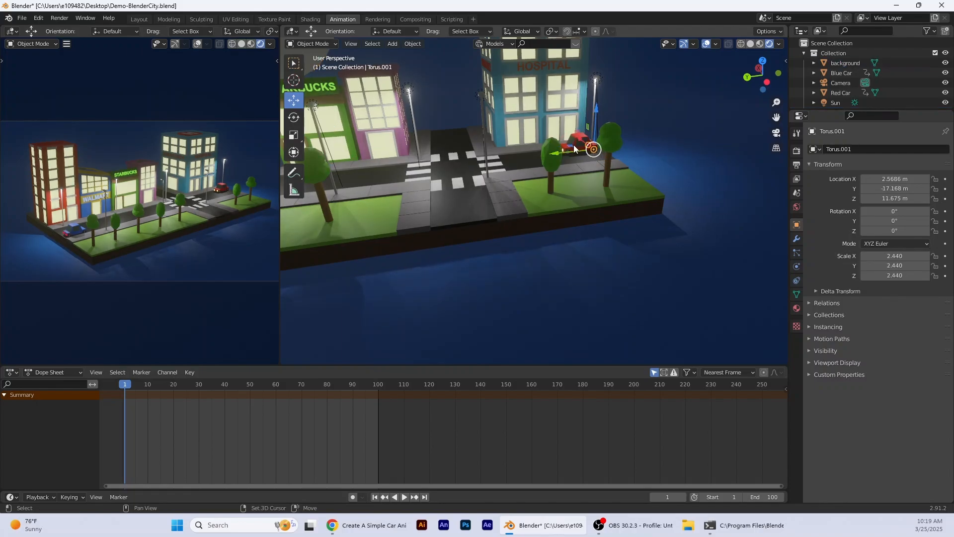
pyautogui.click(567, 153)
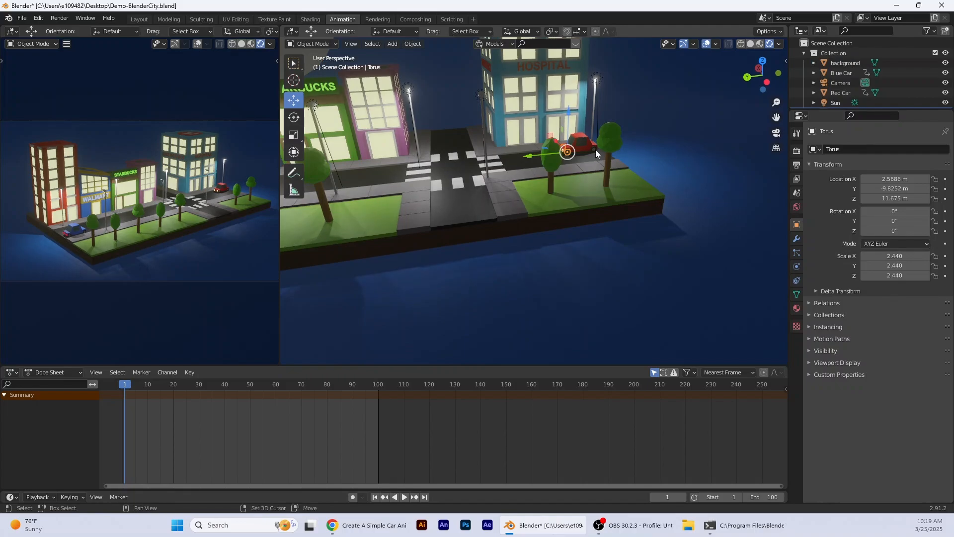
pyautogui.keyDown('shift'); pyautogui.click(595, 151); pyautogui.keyUp('shift')
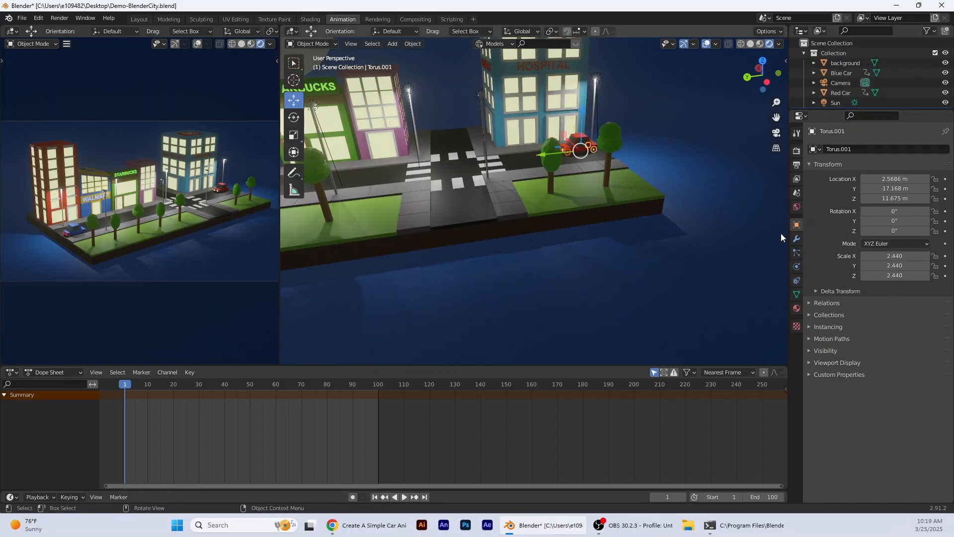
# Parent the joined wheels to the red car using the Object parent option.
pyautogui.click(595, 150)
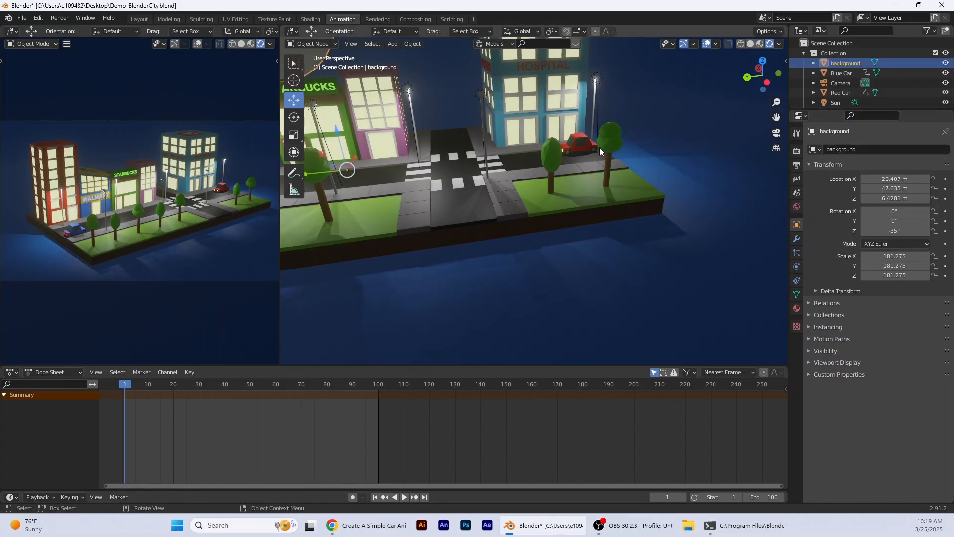
pyautogui.keyDown('shift'); pyautogui.click(577, 144); pyautogui.keyUp('shift')
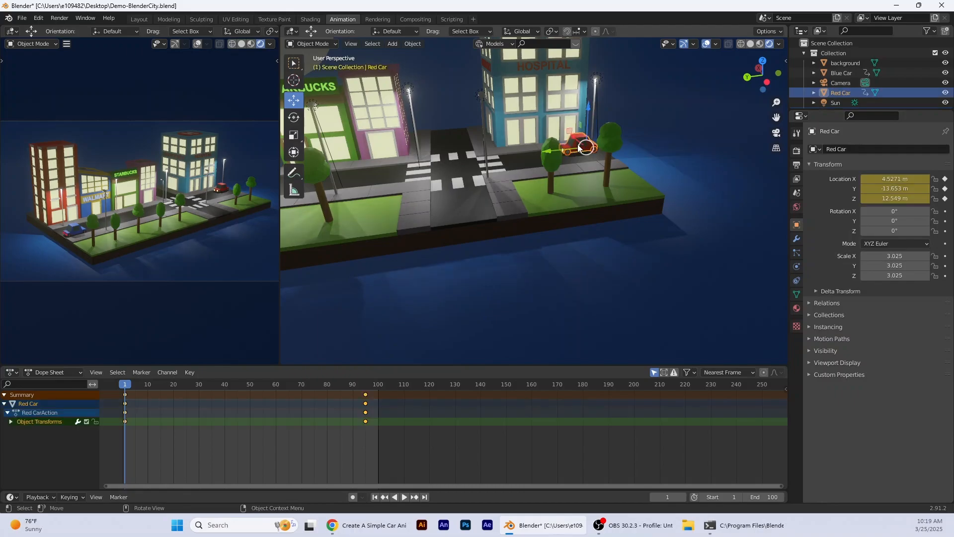
pyautogui.rightClick(580, 144)
pyautogui.moveTo(556, 169)
pyautogui.click(620, 169)
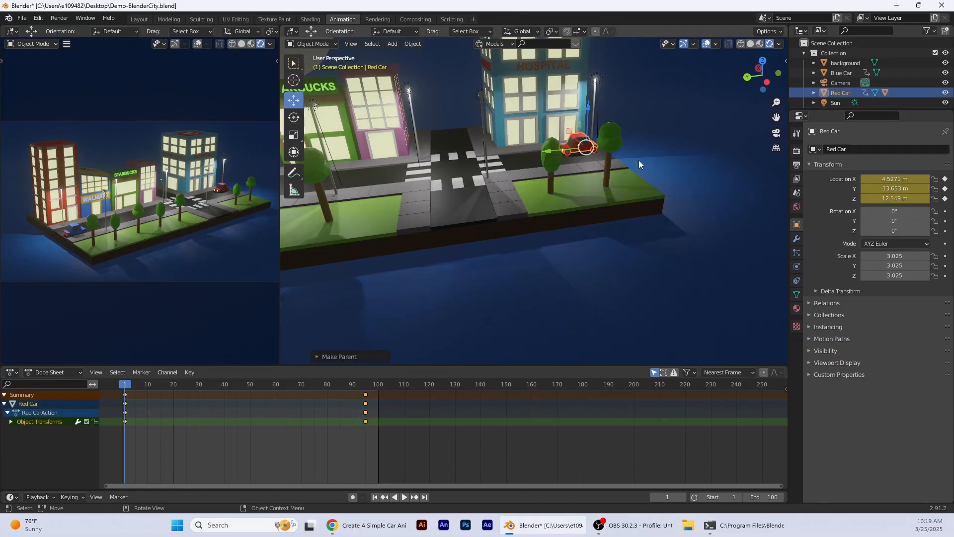
# Play the animation to check that the wheels travel with the red car, and return to frame 1.
pyautogui.click(434, 186)
pyautogui.press('space')
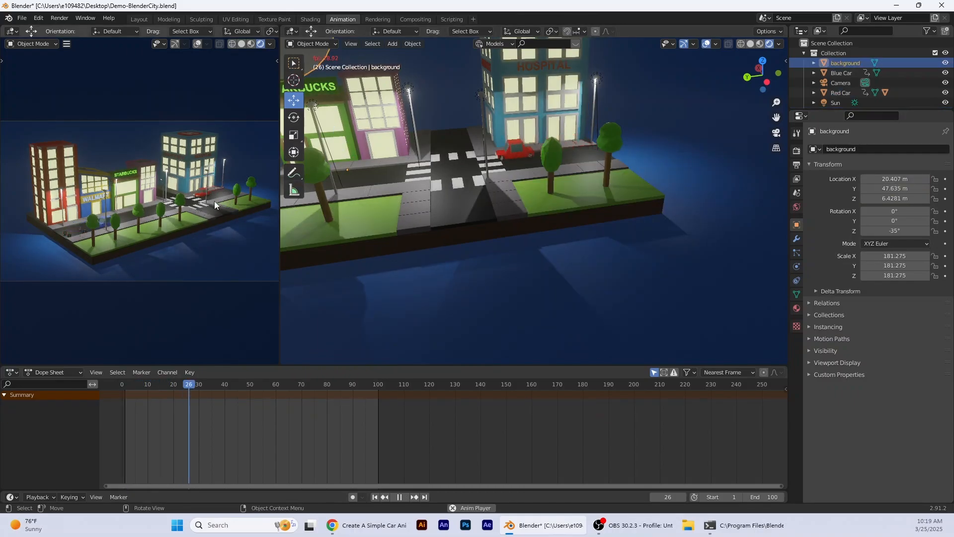
pyautogui.press('space')
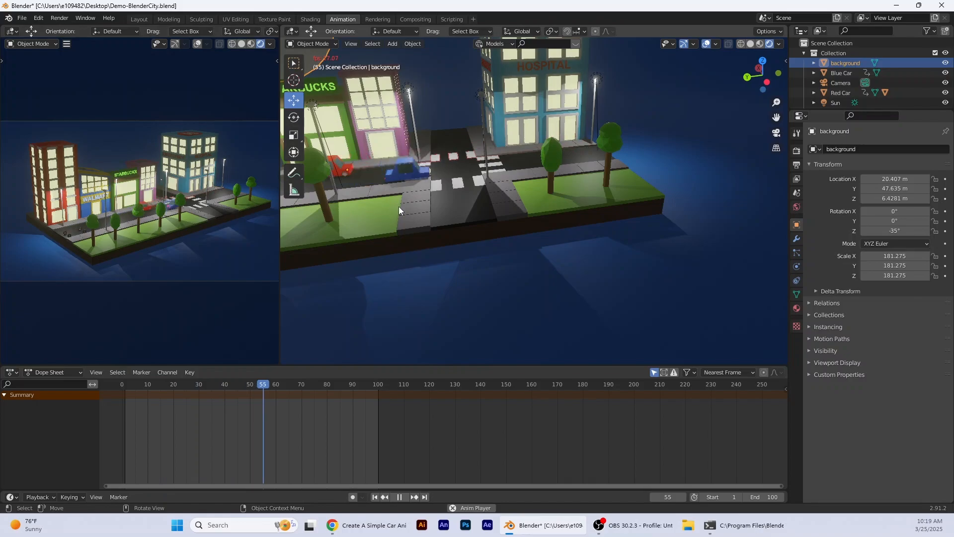
pyautogui.click(129, 385)
pyautogui.moveTo(126, 392); pyautogui.dragTo(124, 392)
# Join the blue car's front and rear wheels into one object.
pyautogui.scroll(-1, 529, 130)
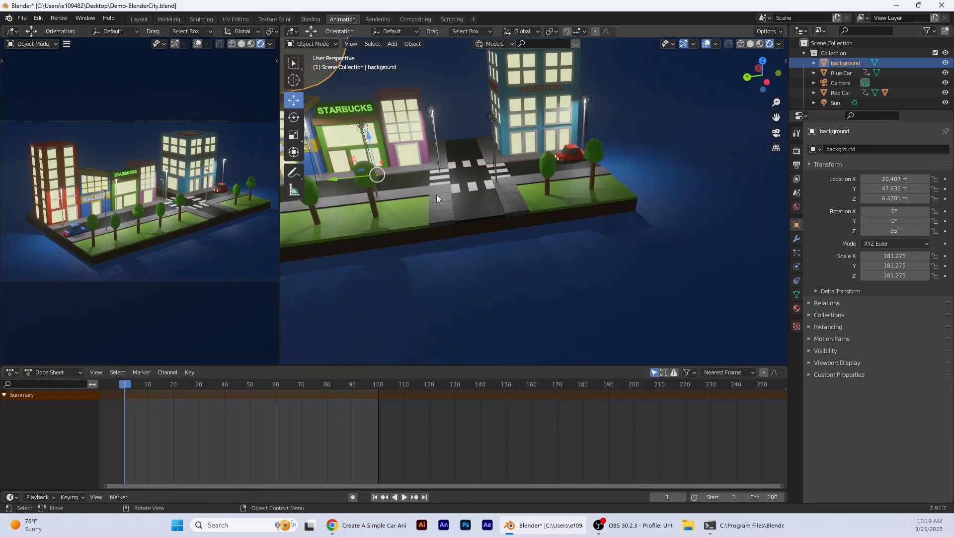
pyautogui.moveTo(436, 199); pyautogui.dragTo(499, 203, button='middle')
pyautogui.scroll(3, 498, 199)
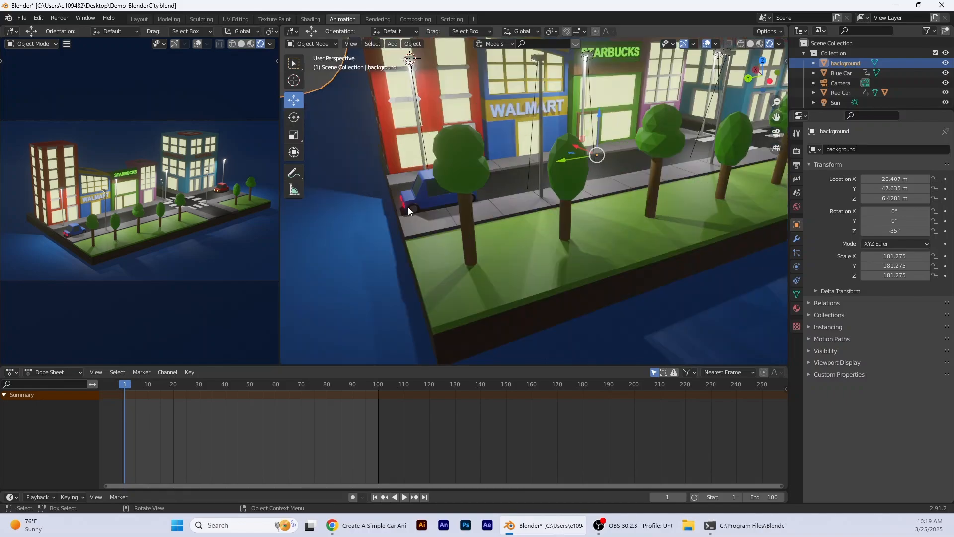
pyautogui.click(459, 210)
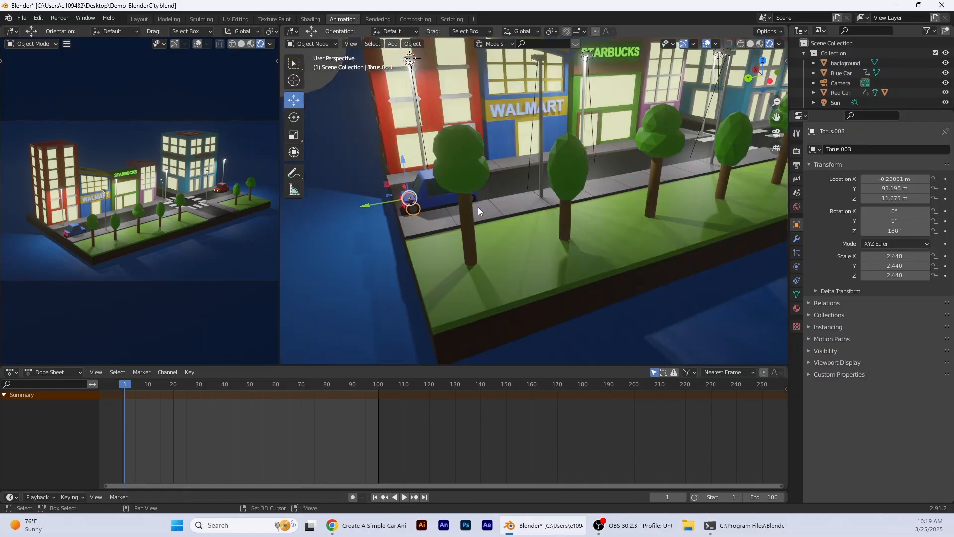
pyautogui.moveTo(478, 234); pyautogui.dragTo(466, 234, button='middle')
pyautogui.click(421, 205)
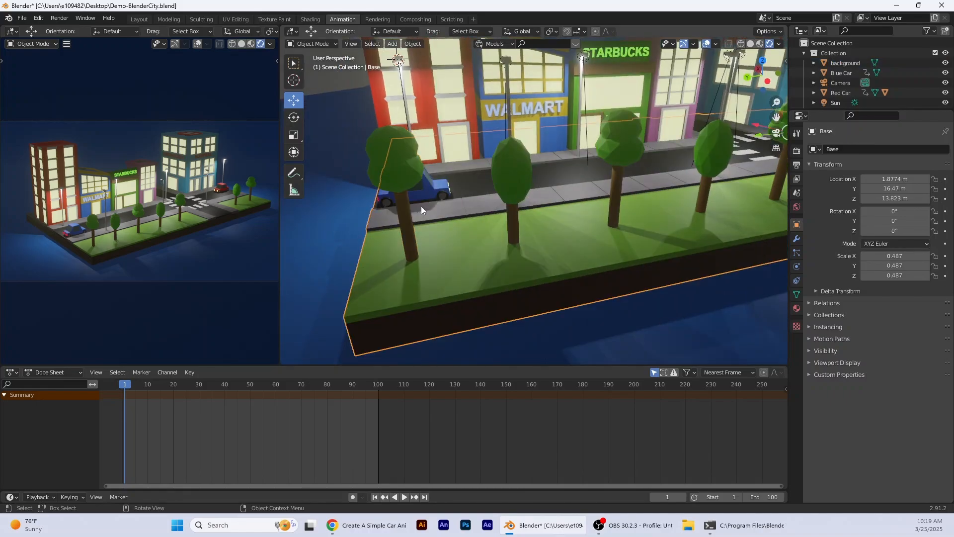
pyautogui.click(422, 206)
pyautogui.keyDown('shift'); pyautogui.click(442, 195); pyautogui.keyUp('shift')
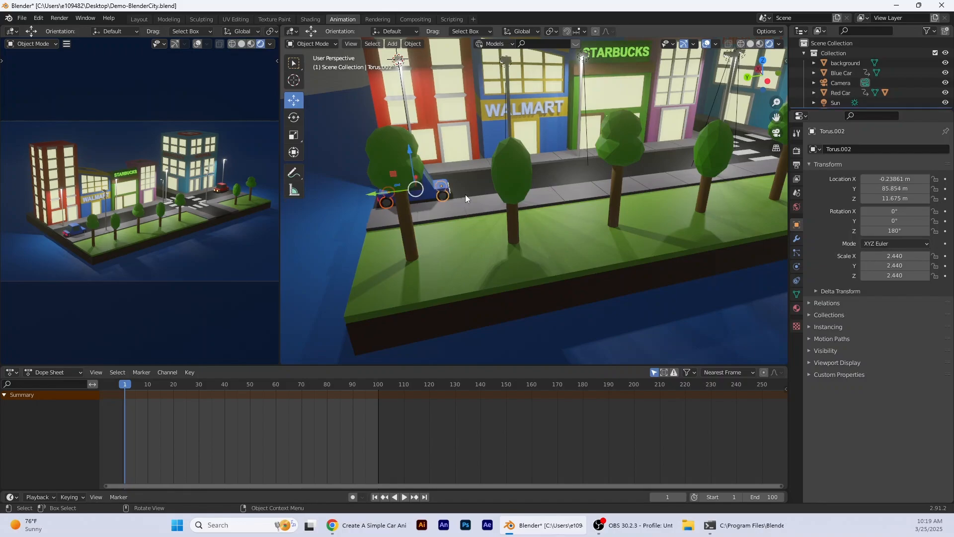
pyautogui.hotkey('ctrl', 'j')
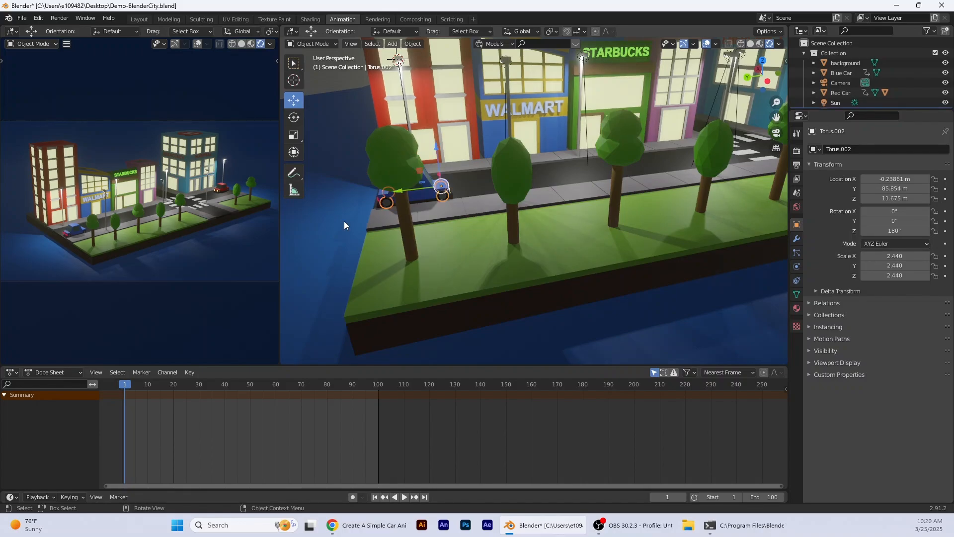
# Parent the joined wheels to the blue car with the Object option and play the animation to check them.
pyautogui.click(344, 221)
pyautogui.click(440, 195)
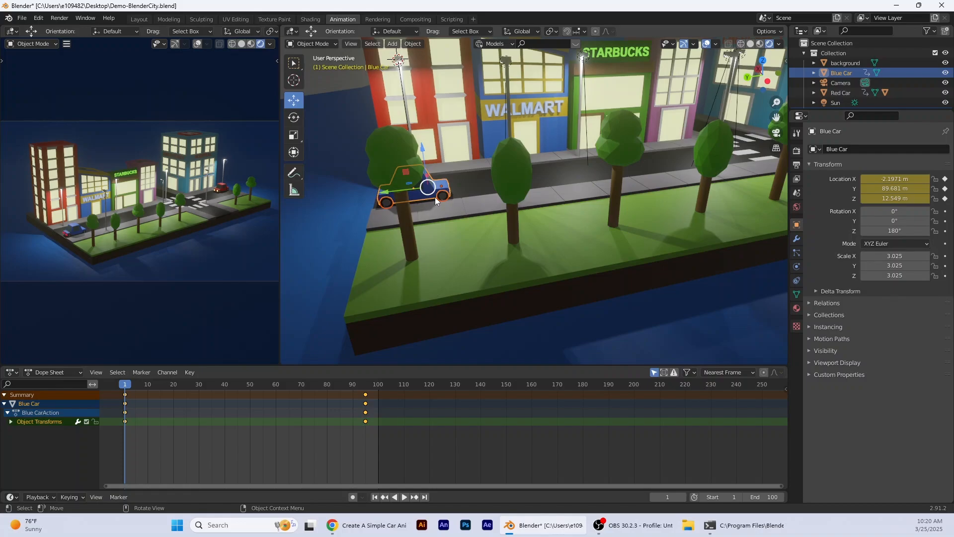
pyautogui.rightClick(430, 197)
pyautogui.moveTo(428, 192)
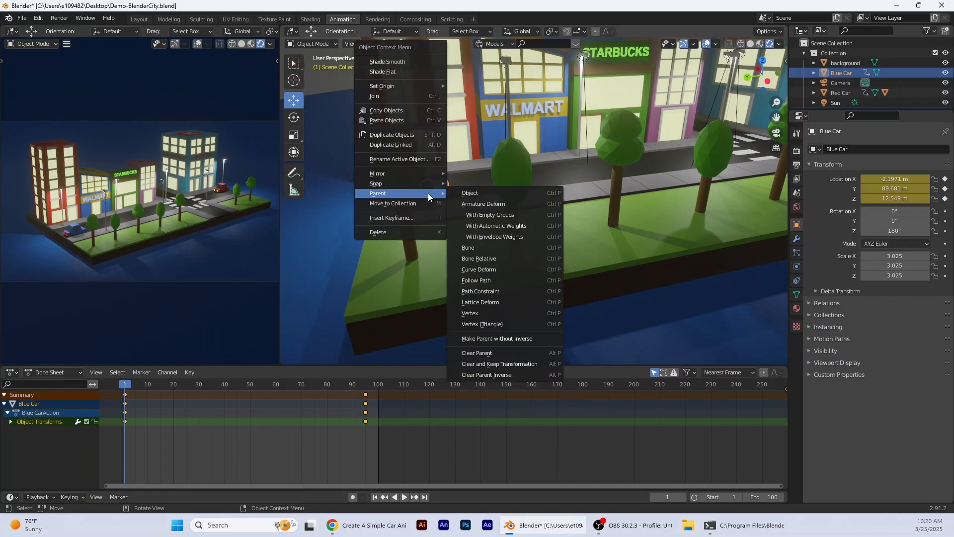
pyautogui.click(481, 192)
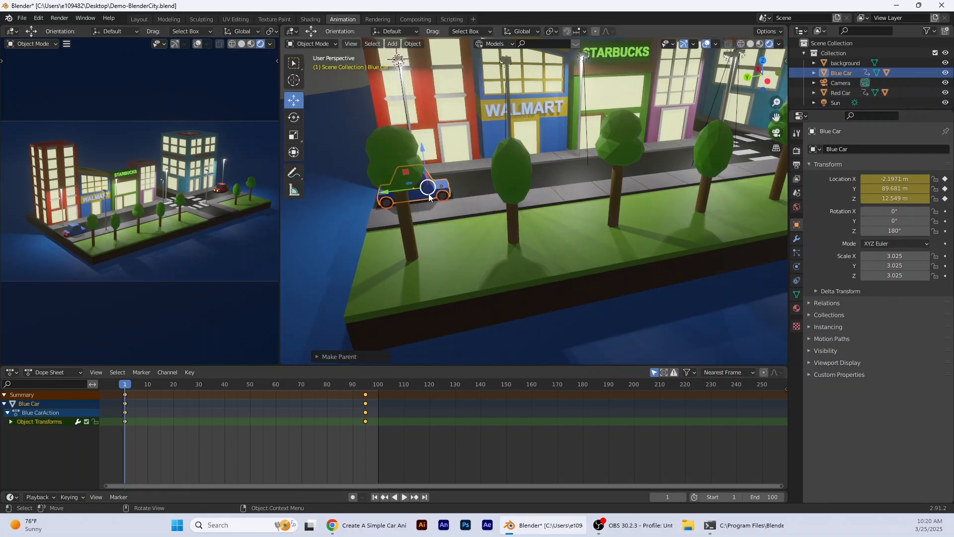
pyautogui.click(368, 258)
pyautogui.press('space')
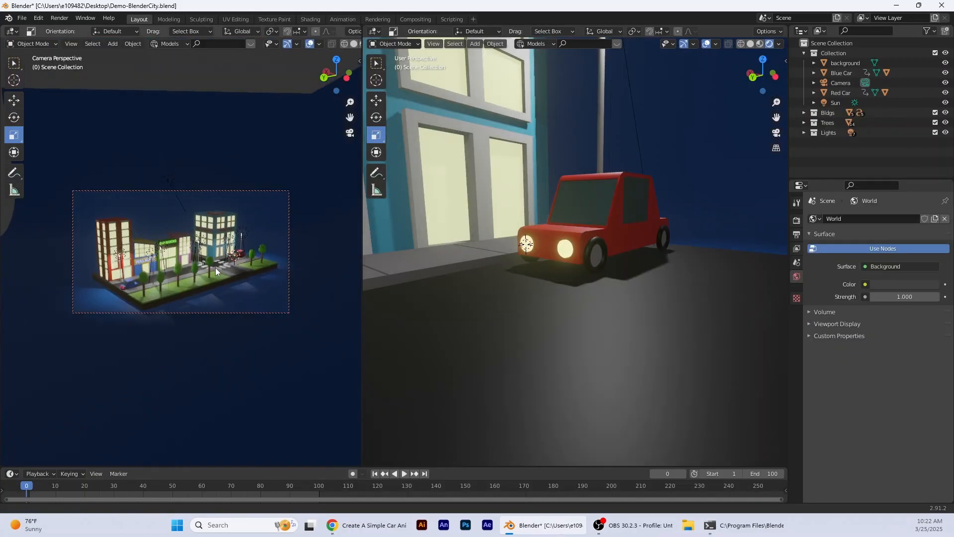
# Duplicate the street light pole and its area light beside the red car, raising the copy along the Z axis above the hospital's height.
pyautogui.moveTo(218, 263); pyautogui.dragTo(201, 264, button='middle')
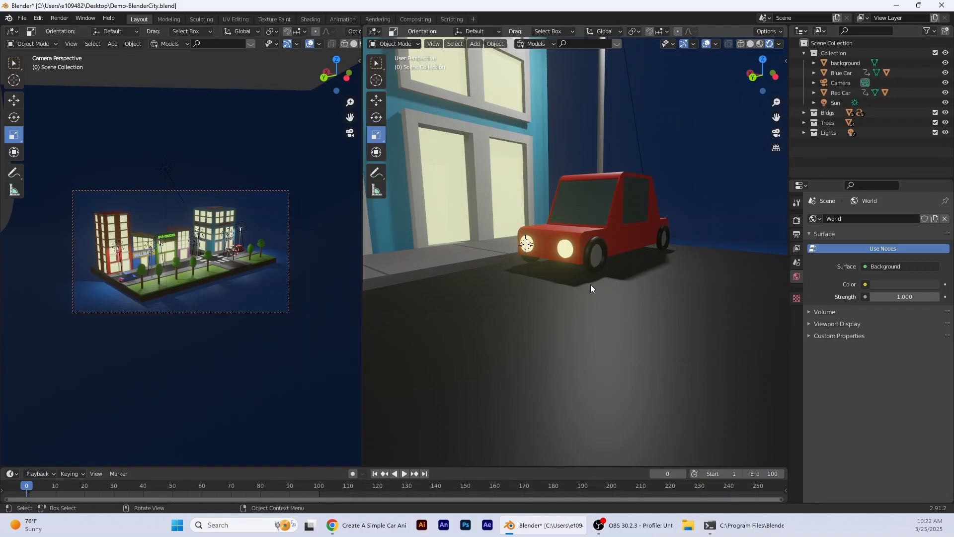
pyautogui.scroll(3, 590, 285)
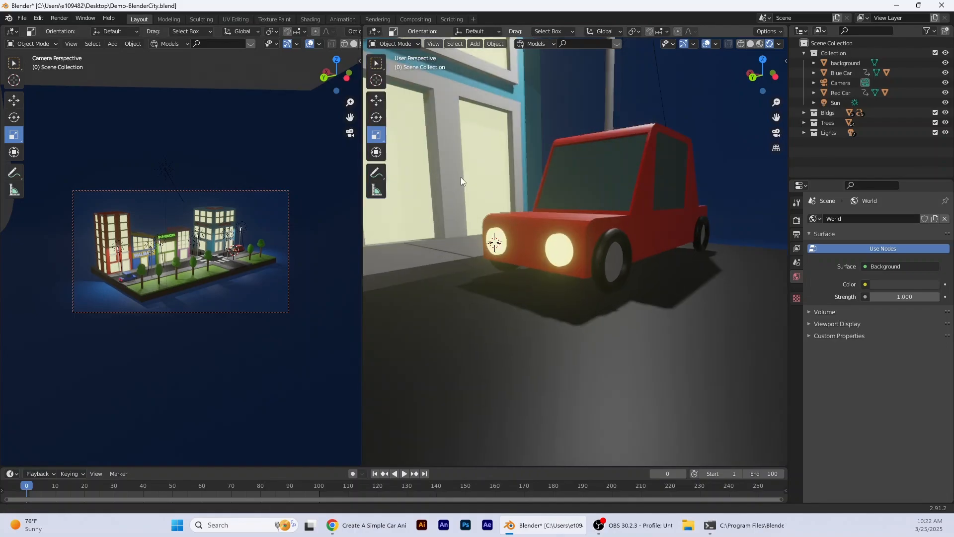
pyautogui.moveTo(461, 176); pyautogui.dragTo(469, 243, button='middle')
pyautogui.scroll(-4, 469, 243)
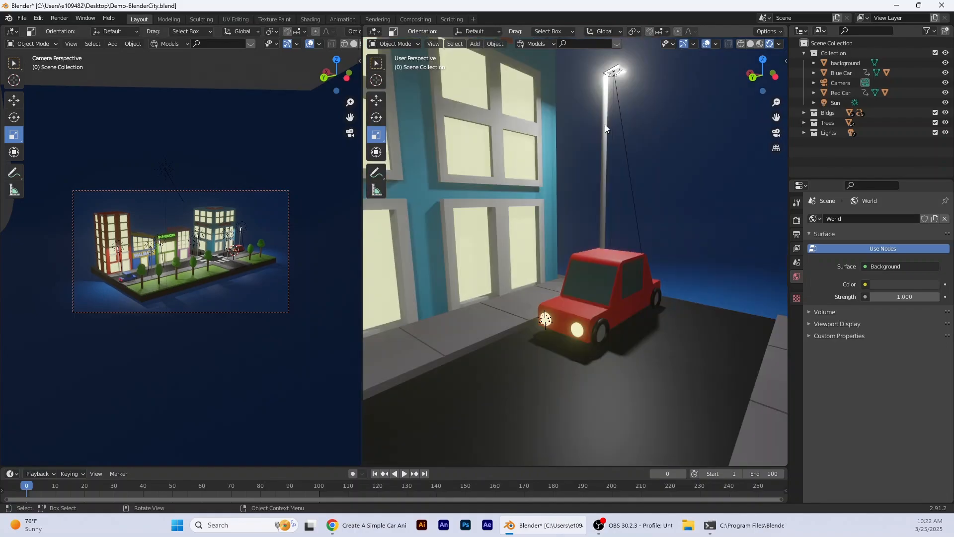
pyautogui.click(624, 103)
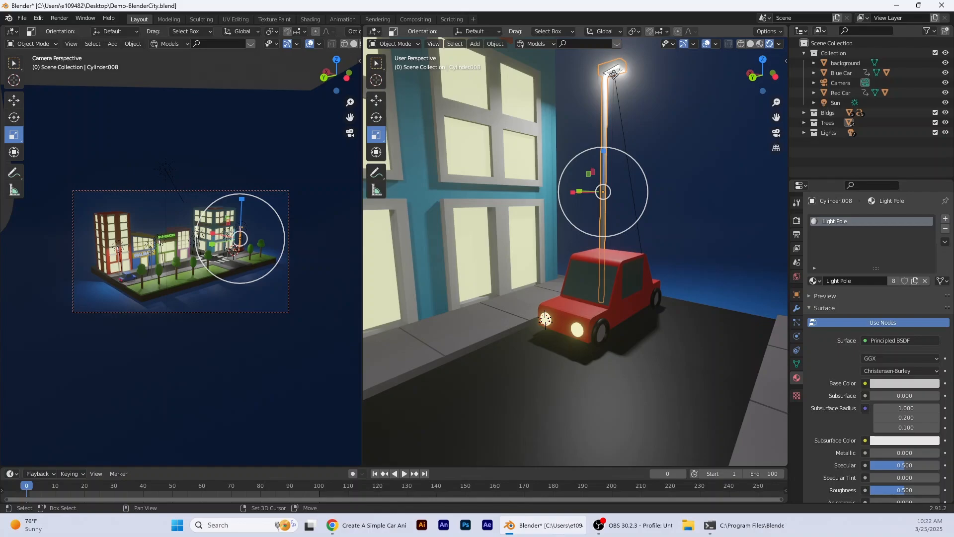
pyautogui.click(614, 74)
pyautogui.scroll(-6, 577, 186)
pyautogui.moveTo(577, 186); pyautogui.dragTo(574, 213, button='middle')
pyautogui.hotkey('shift', 'd')
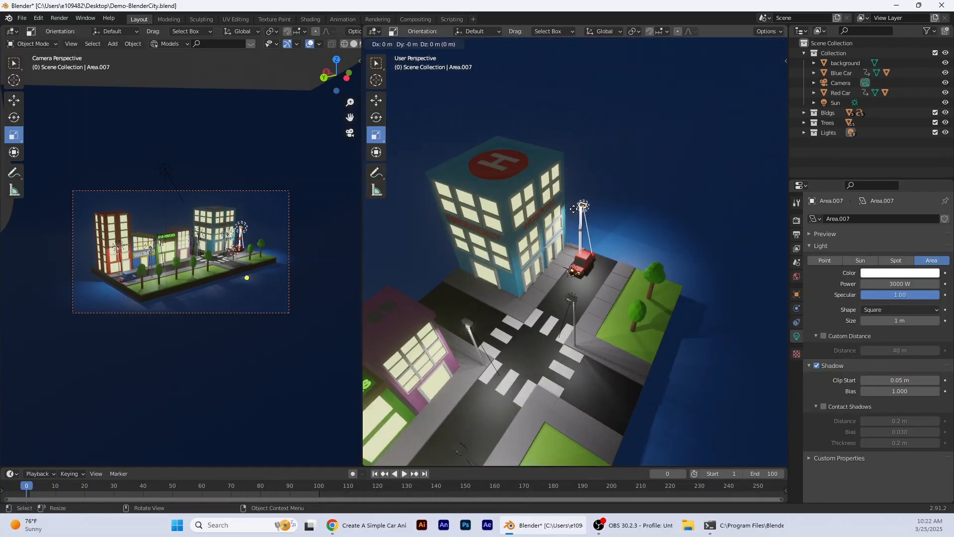
pyautogui.press('z')
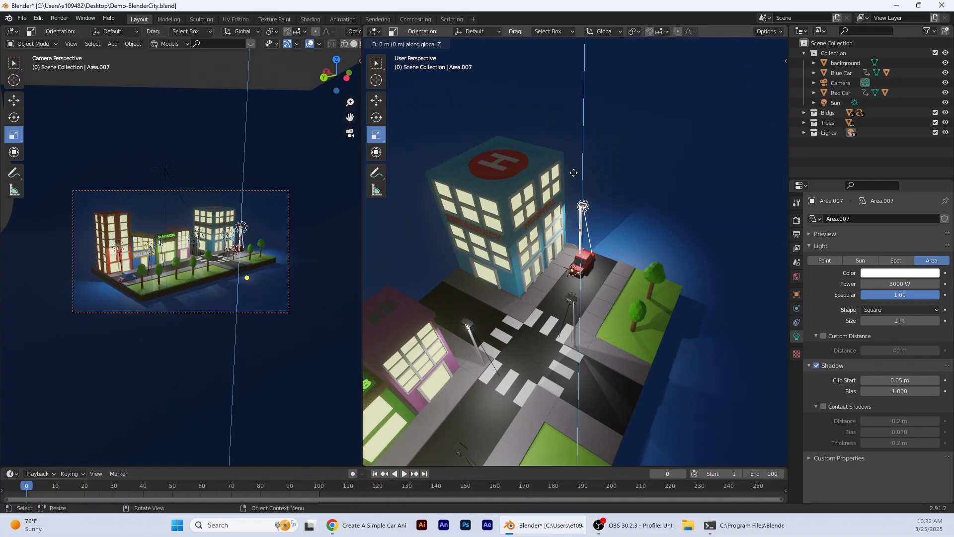
pyautogui.click(558, 141)
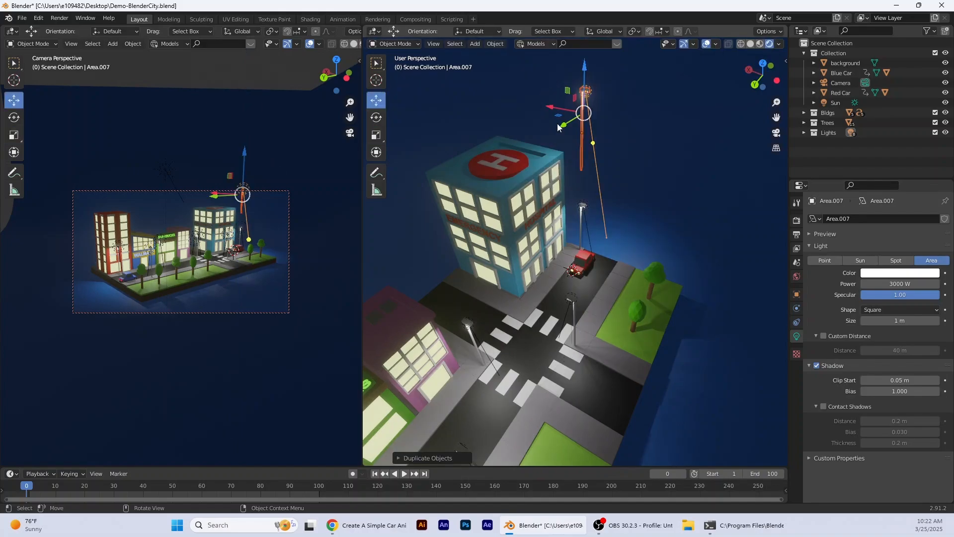
# Move the copied street light along the Y and X axes over the back corner of the hospital roof.
pyautogui.moveTo(558, 127); pyautogui.dragTo(494, 209)
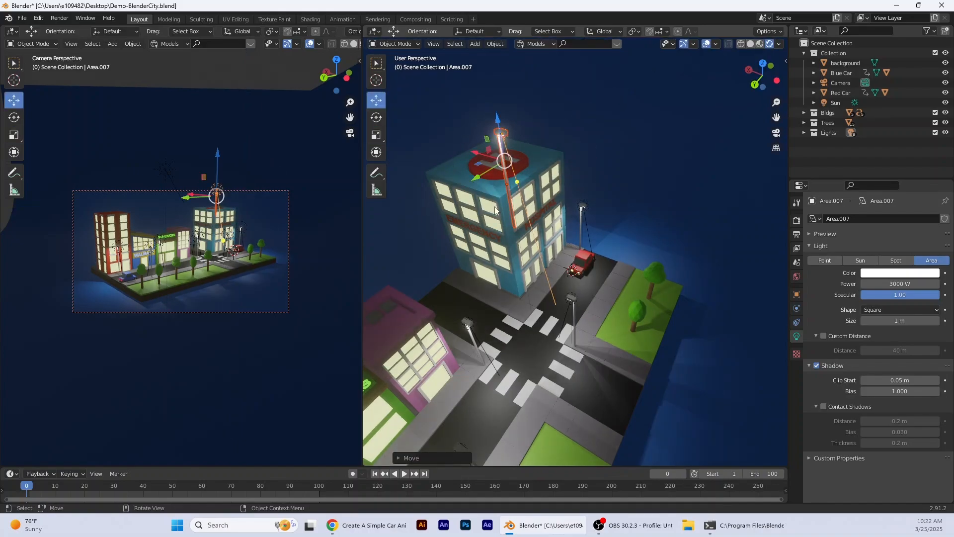
pyautogui.moveTo(495, 211); pyautogui.dragTo(530, 219, button='middle')
pyautogui.moveTo(507, 202); pyautogui.dragTo(390, 205)
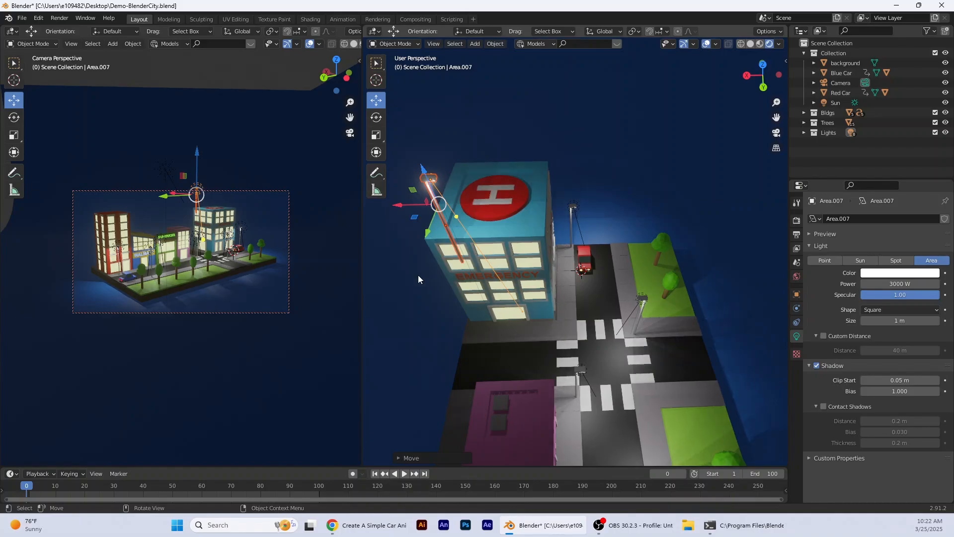
pyautogui.moveTo(418, 275); pyautogui.dragTo(396, 258, button='middle')
pyautogui.press('g')
pyautogui.press('y')
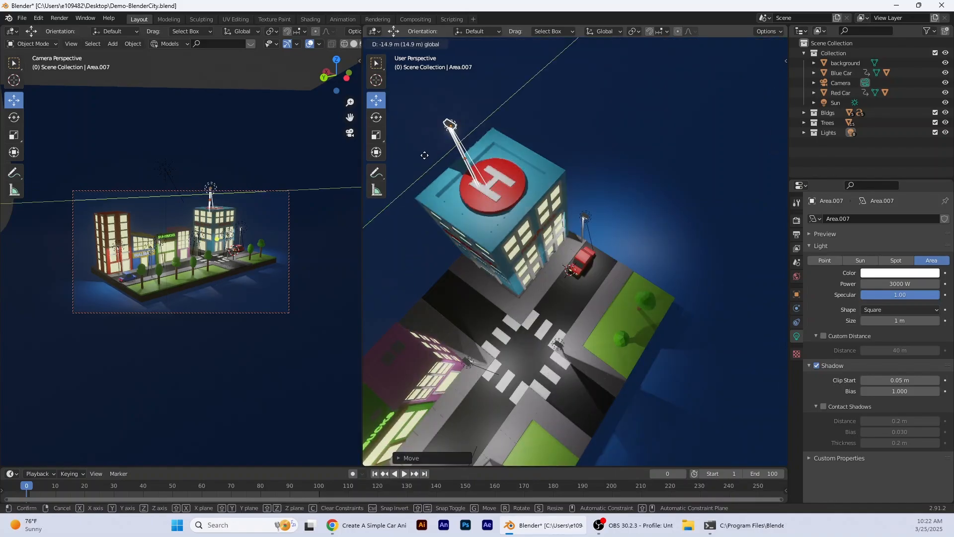
pyautogui.press('x')
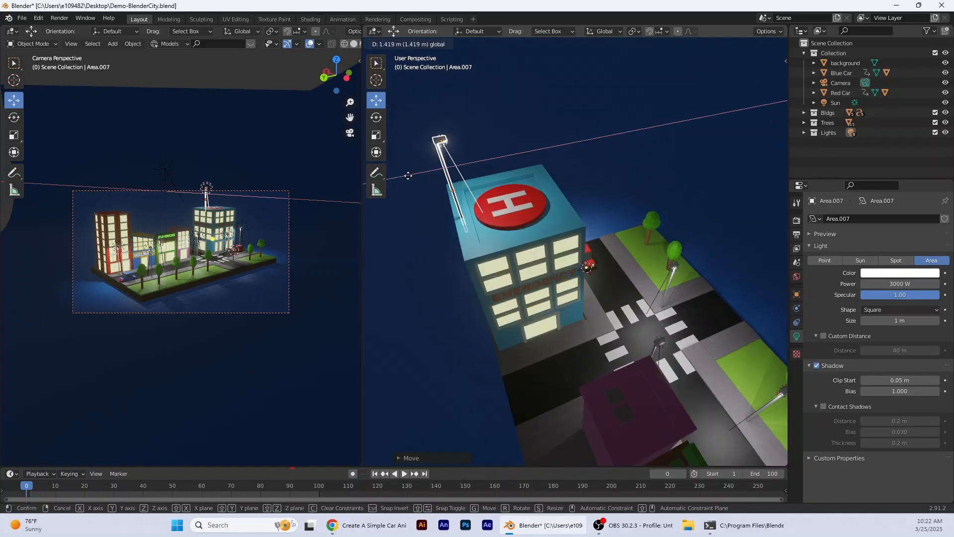
pyautogui.click(408, 175)
# Lower the copied street light along the Z axis onto the back corner of the hospital roof.
pyautogui.moveTo(440, 143); pyautogui.dragTo(440, 157)
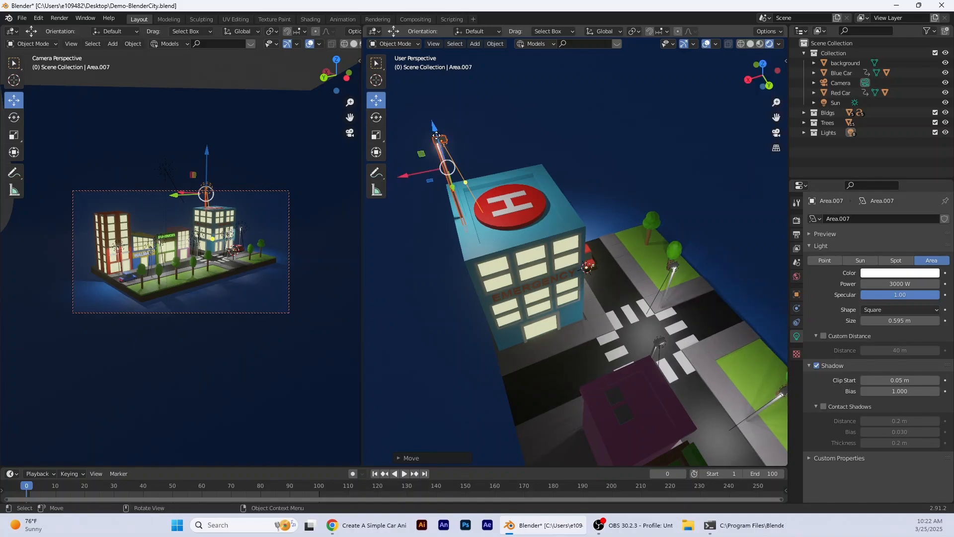
pyautogui.moveTo(436, 135); pyautogui.dragTo(567, 210, button='middle')
pyautogui.click(610, 192)
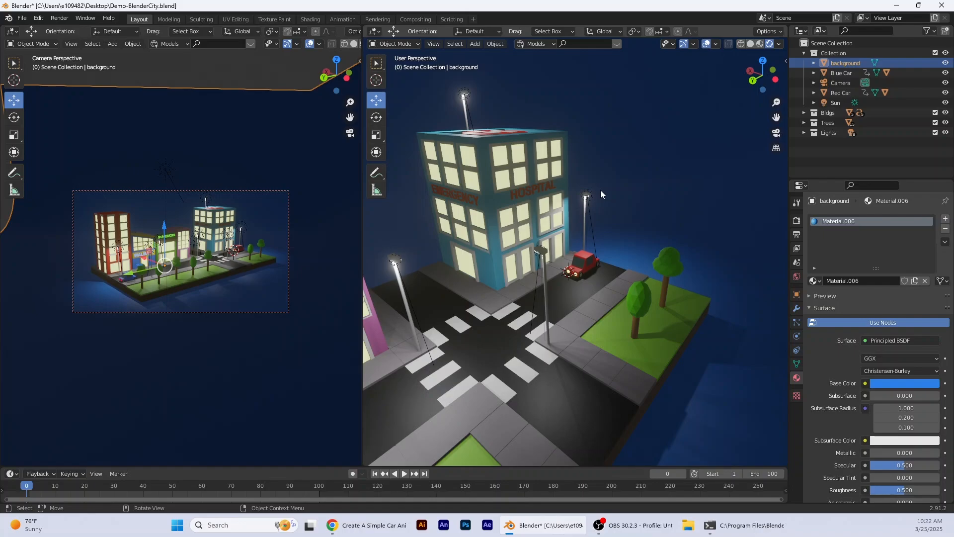
# Resize the area lights on the street light poles along the road with the Scale tool.
pyautogui.moveTo(596, 184); pyautogui.dragTo(560, 308, button='middle')
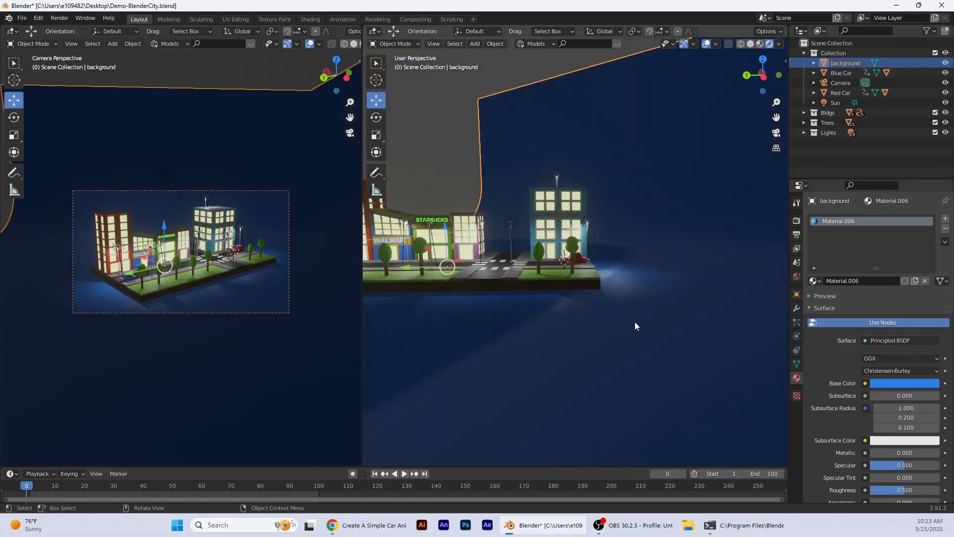
pyautogui.moveTo(634, 321); pyautogui.dragTo(546, 348, button='middle')
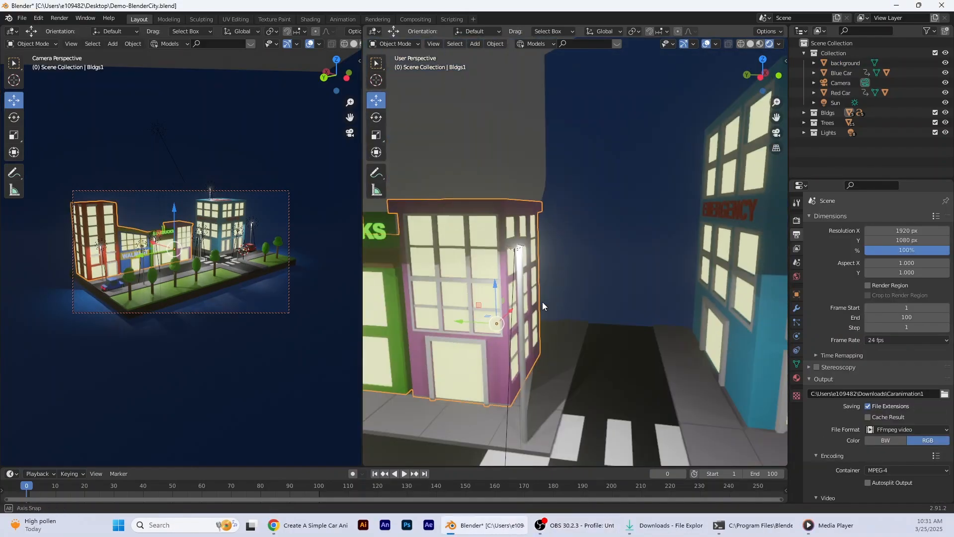
pyautogui.moveTo(542, 302); pyautogui.dragTo(524, 260, button='middle')
pyautogui.click(524, 261)
pyautogui.click(514, 243)
pyautogui.click(377, 135)
pyautogui.moveTo(547, 215); pyautogui.dragTo(543, 220)
pyautogui.moveTo(547, 223); pyautogui.dragTo(611, 258, button='middle')
pyautogui.moveTo(476, 239); pyautogui.dragTo(491, 242)
pyautogui.moveTo(551, 278); pyautogui.dragTo(736, 283, button='middle')
pyautogui.click(496, 204)
pyautogui.moveTo(497, 248); pyautogui.dragTo(496, 244)
pyautogui.scroll(-3, 496, 243)
pyautogui.moveTo(497, 243); pyautogui.dragTo(547, 223, button='middle')
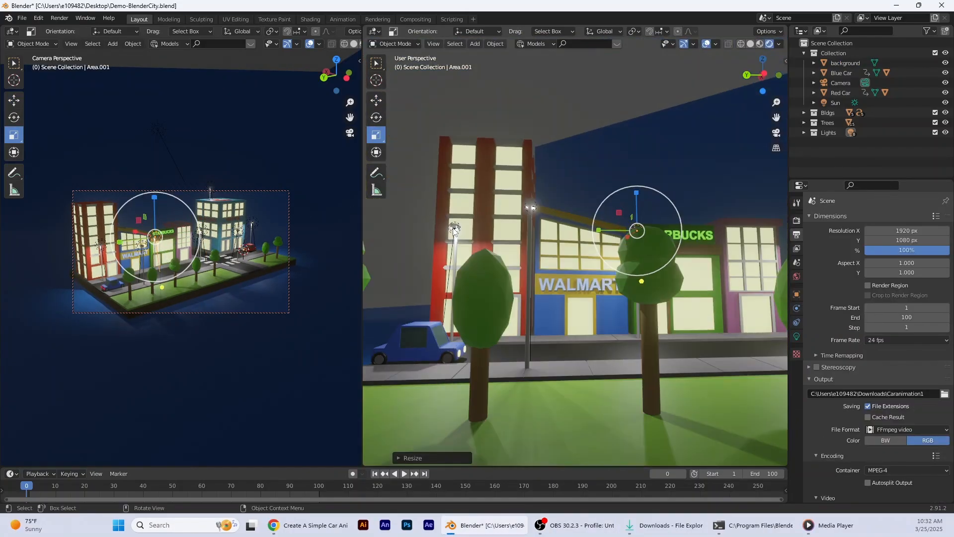
pyautogui.click(453, 258)
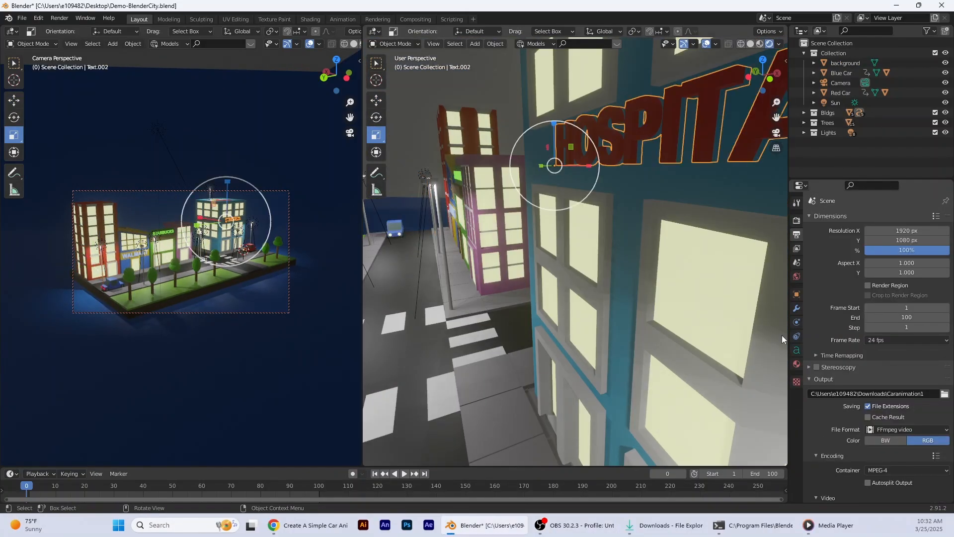
# Assign an existing material to the HOSPITAL sign in place of its old one and set its emission color to red.
pyautogui.click(796, 364)
pyautogui.click(814, 281)
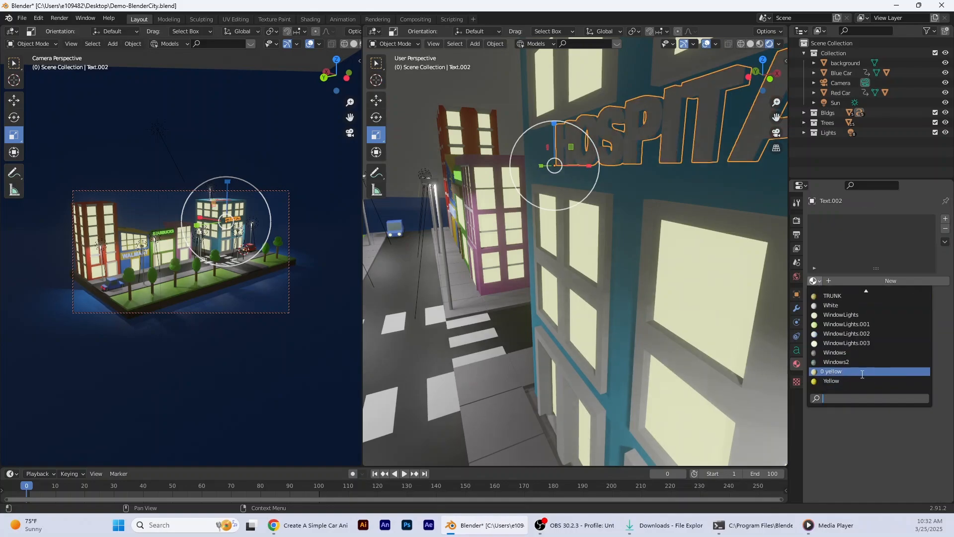
pyautogui.click(852, 363)
pyautogui.scroll(-3, 748, 299)
pyautogui.scroll(4, 748, 300)
pyautogui.moveTo(748, 299); pyautogui.dragTo(775, 298, button='middle')
pyautogui.scroll(-10, 918, 444)
pyautogui.click(904, 316)
pyautogui.click(885, 242)
# Remove the EMERGENCY sign's material slot and assign it the same glowing red material as the HOSPITAL sign.
pyautogui.moveTo(666, 271); pyautogui.dragTo(750, 293, button='middle')
pyautogui.click(665, 202)
pyautogui.scroll(15, 894, 298)
pyautogui.click(945, 231)
pyautogui.click(814, 279)
pyautogui.click(852, 363)
# Change the emission color of the WALMART sign's material and check the signs from the street side.
pyautogui.click(412, 325)
pyautogui.scroll(-13, 908, 344)
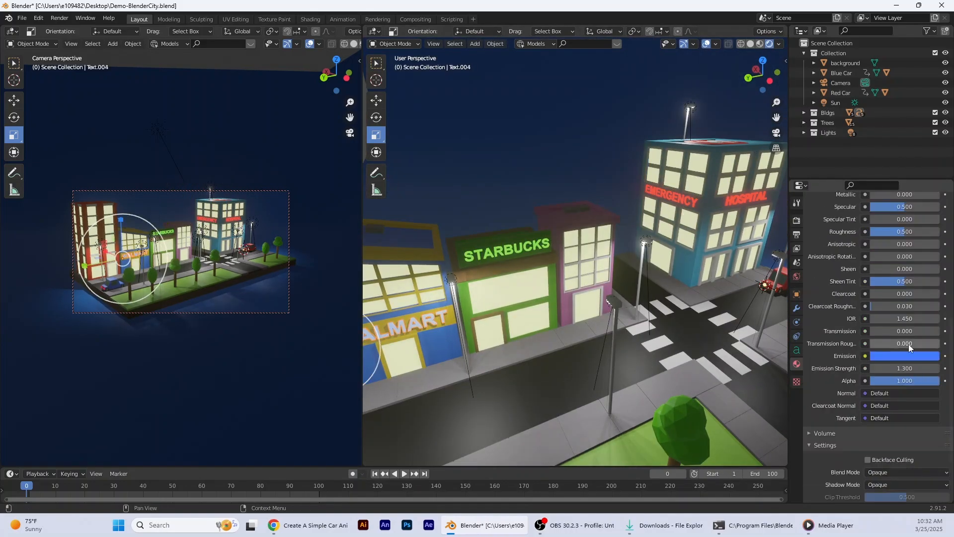
pyautogui.click(909, 355)
pyautogui.click(923, 238)
pyautogui.moveTo(571, 328); pyautogui.dragTo(592, 337, button='middle')
pyautogui.click(597, 356)
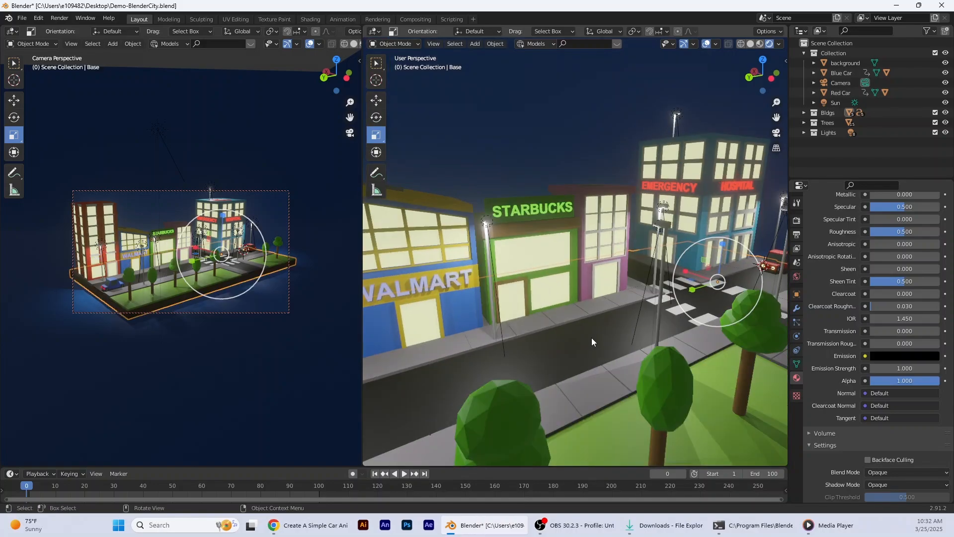
pyautogui.click(593, 336)
pyautogui.moveTo(218, 278)
pyautogui.mouseDown(button='middle')
pyautogui.moveTo(267, 285)
pyautogui.moveTo(225, 290)
pyautogui.mouseUp(button='middle')
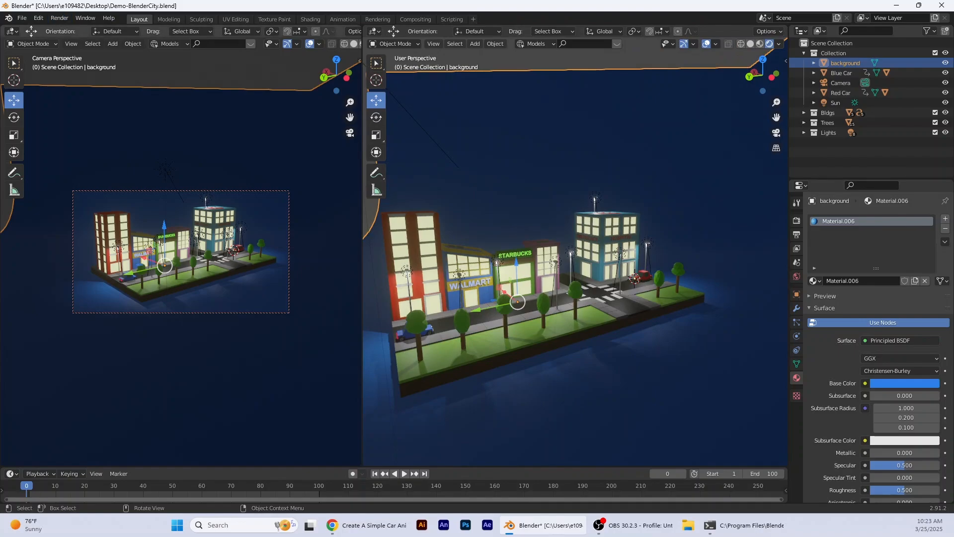
# Set the render output to the Downloads folder with the file name Caranimation1.
pyautogui.click(796, 221)
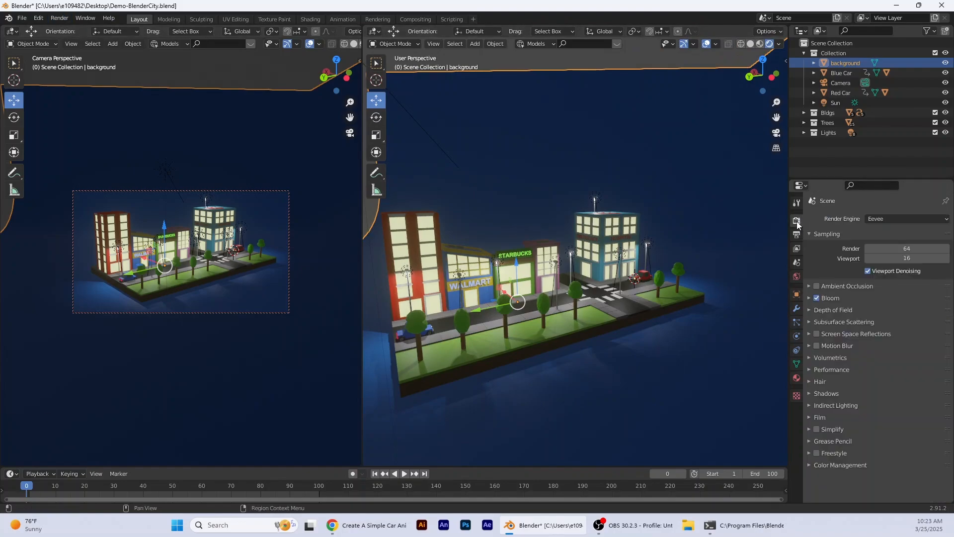
pyautogui.click(797, 235)
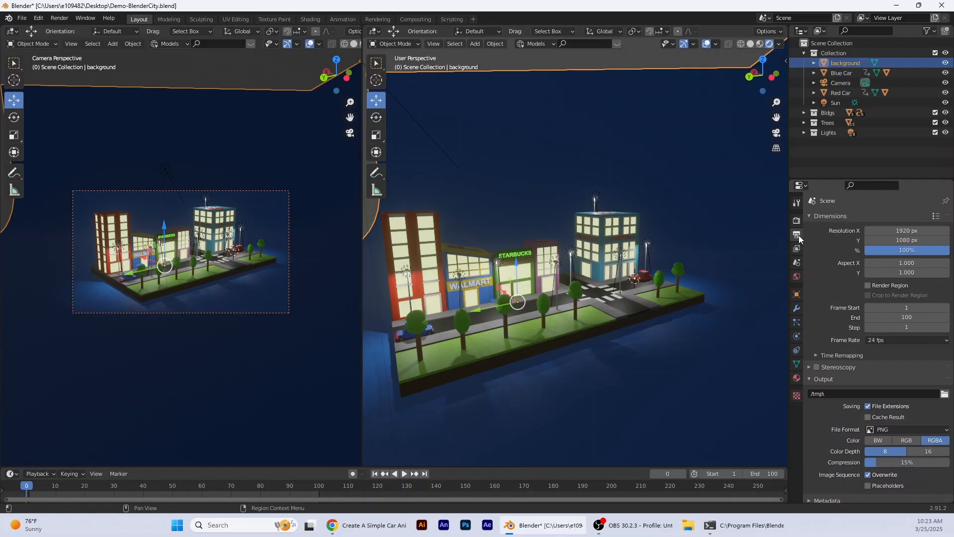
pyautogui.scroll(-1, 854, 378)
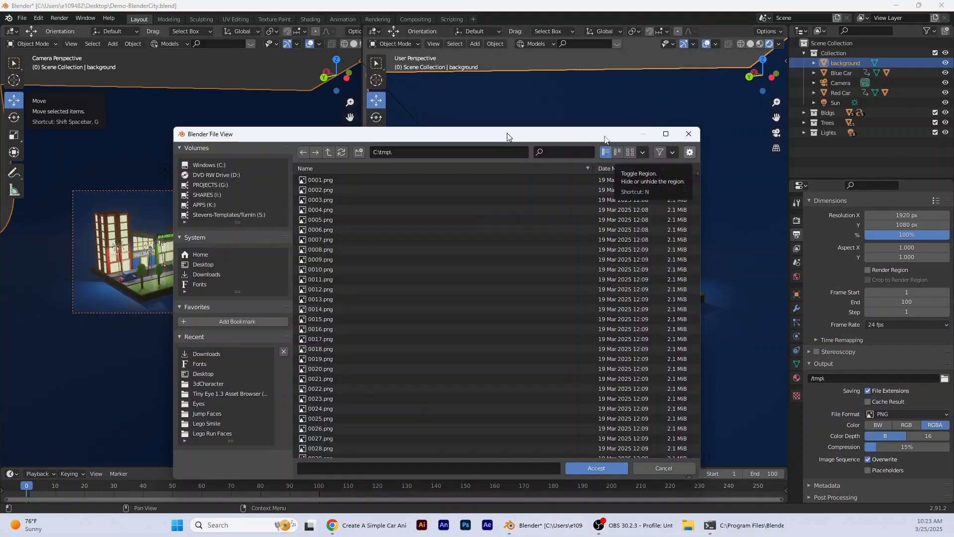
pyautogui.click(333, 270)
pyautogui.click(442, 464)
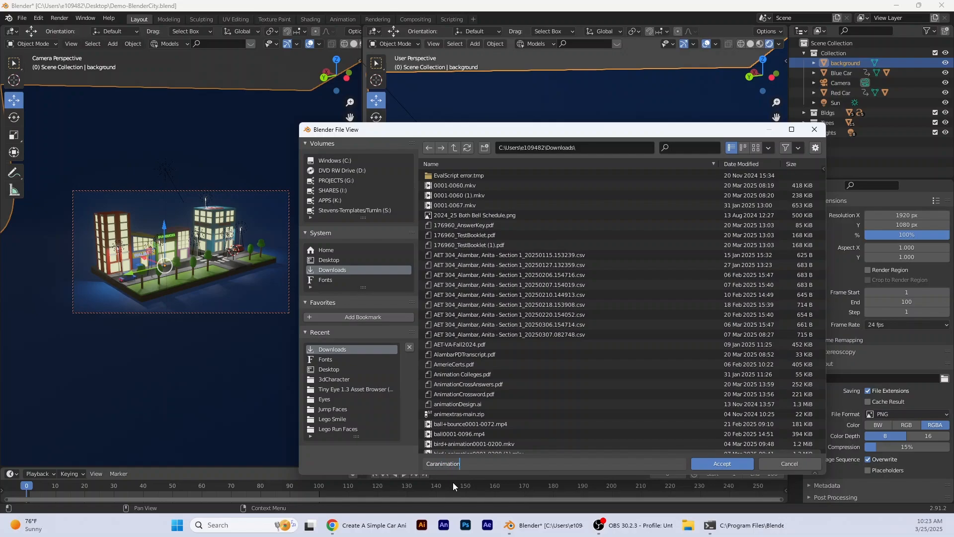
pyautogui.click(720, 463)
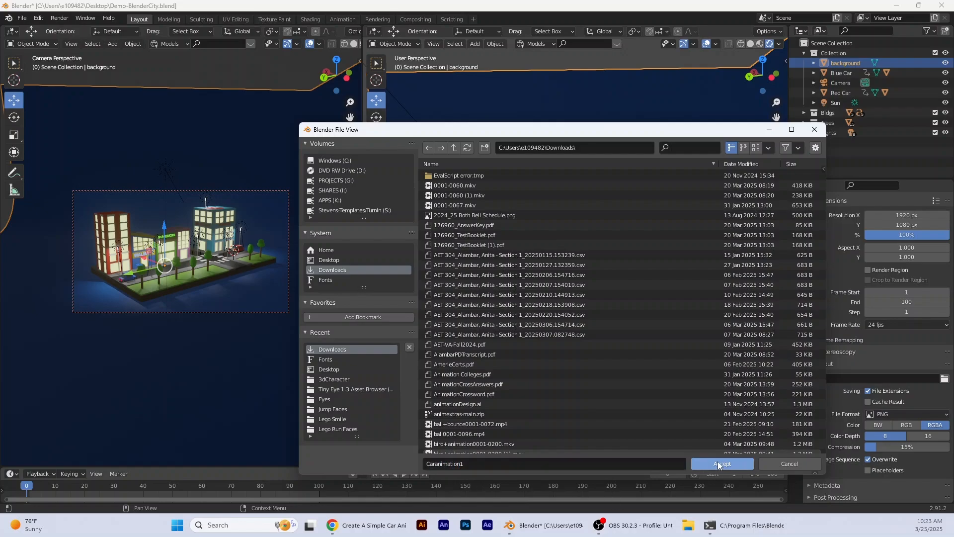
pyautogui.click(720, 463)
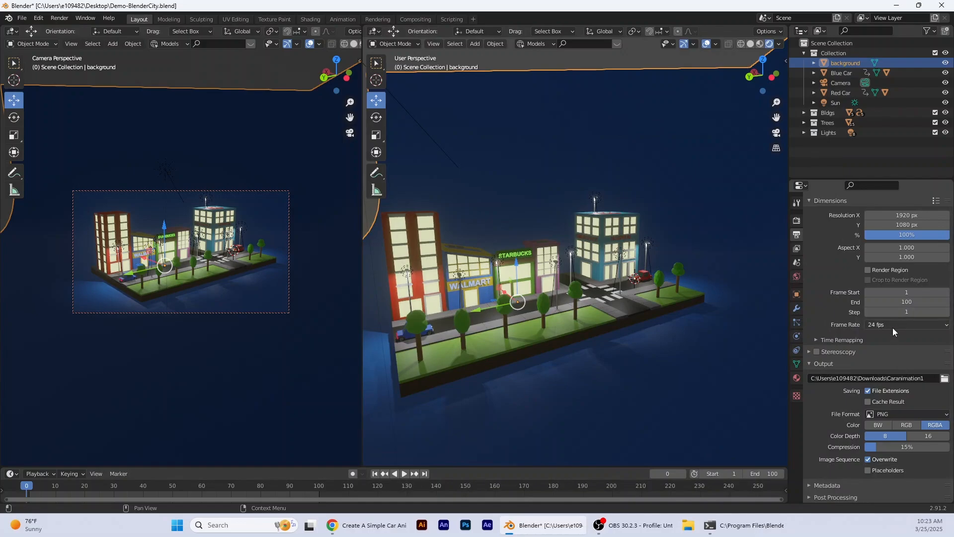
# Set the output file format to FFmpeg video with an MPEG-4 container and start rendering the animation.
pyautogui.click(913, 416)
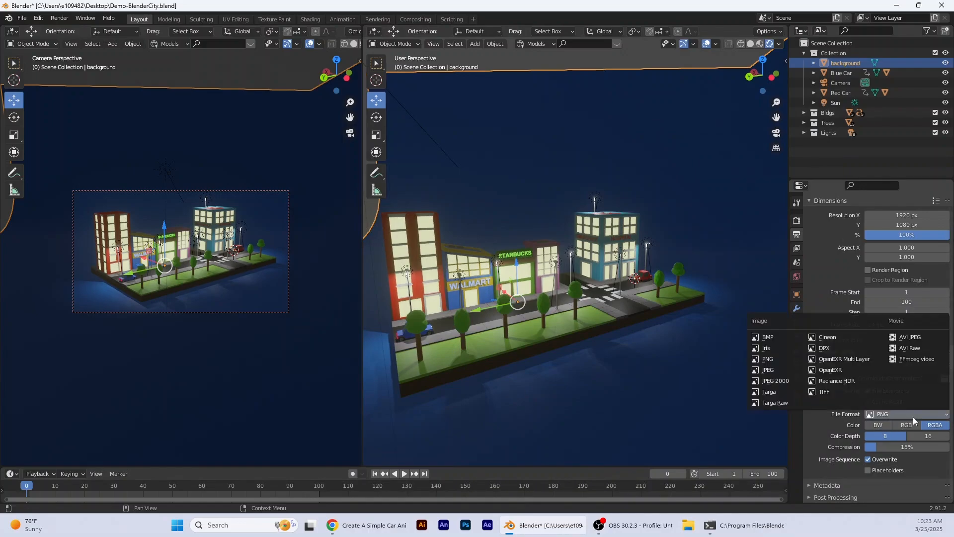
pyautogui.click(923, 366)
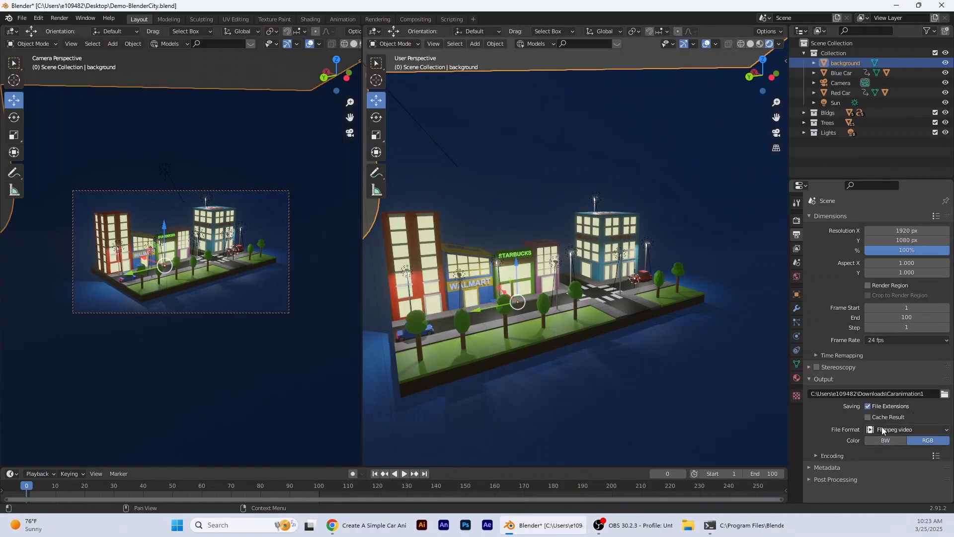
pyautogui.click(831, 456)
pyautogui.click(880, 470)
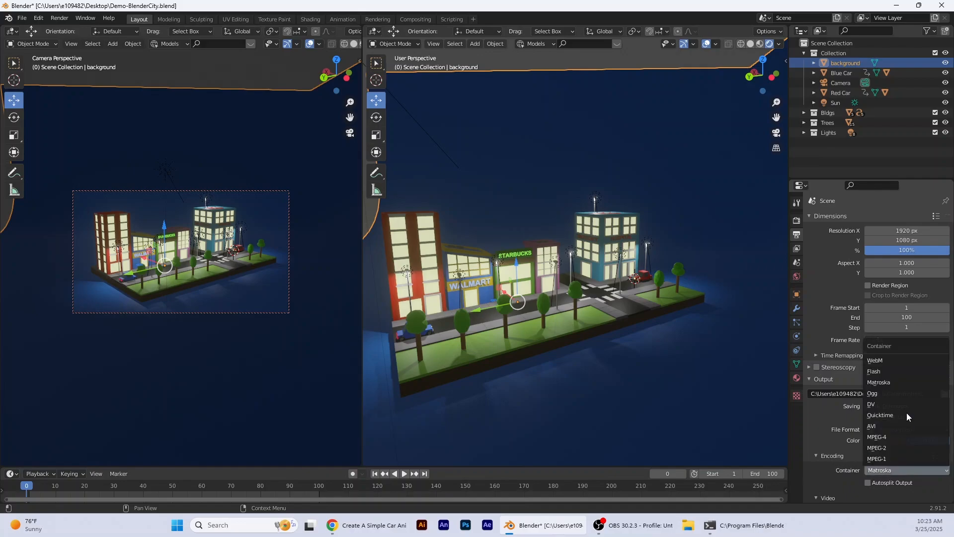
pyautogui.click(888, 437)
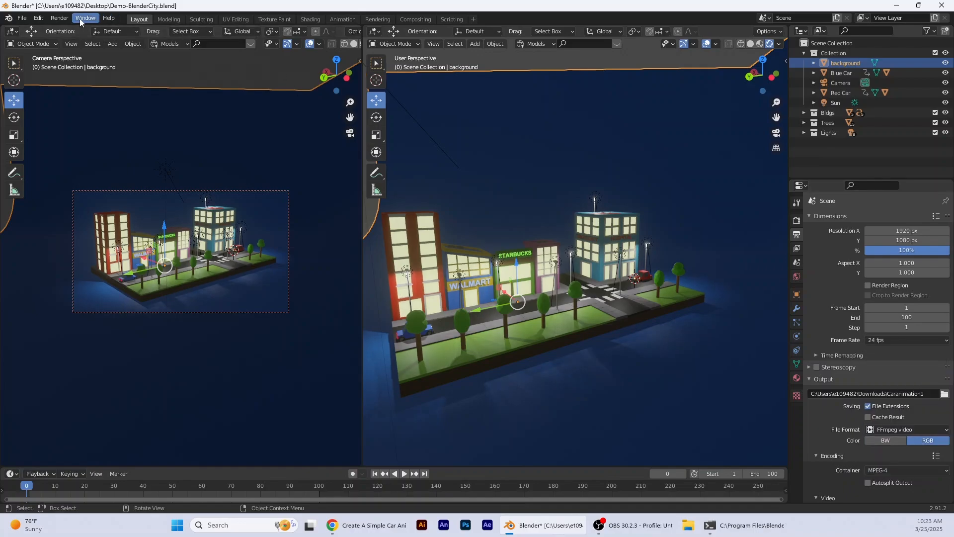
pyautogui.click(61, 19)
pyautogui.click(89, 40)
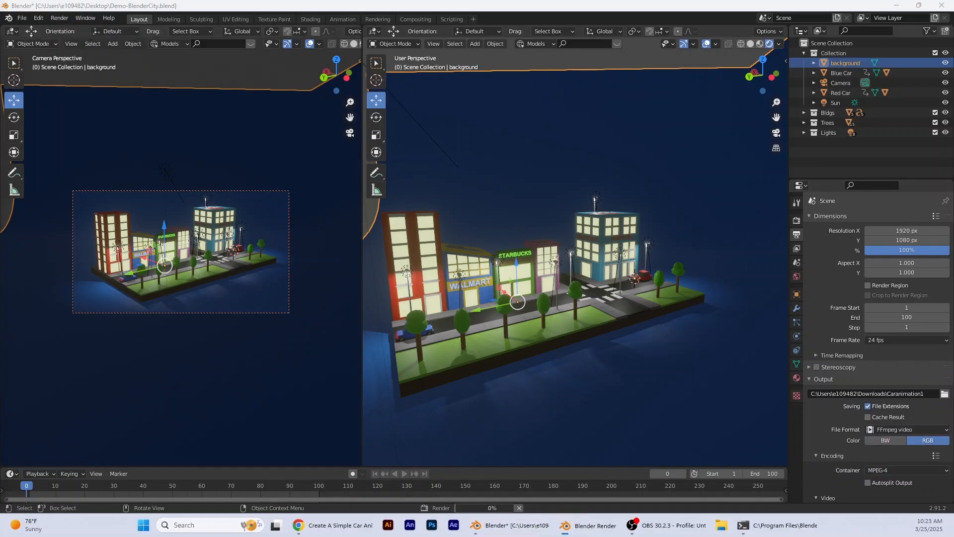